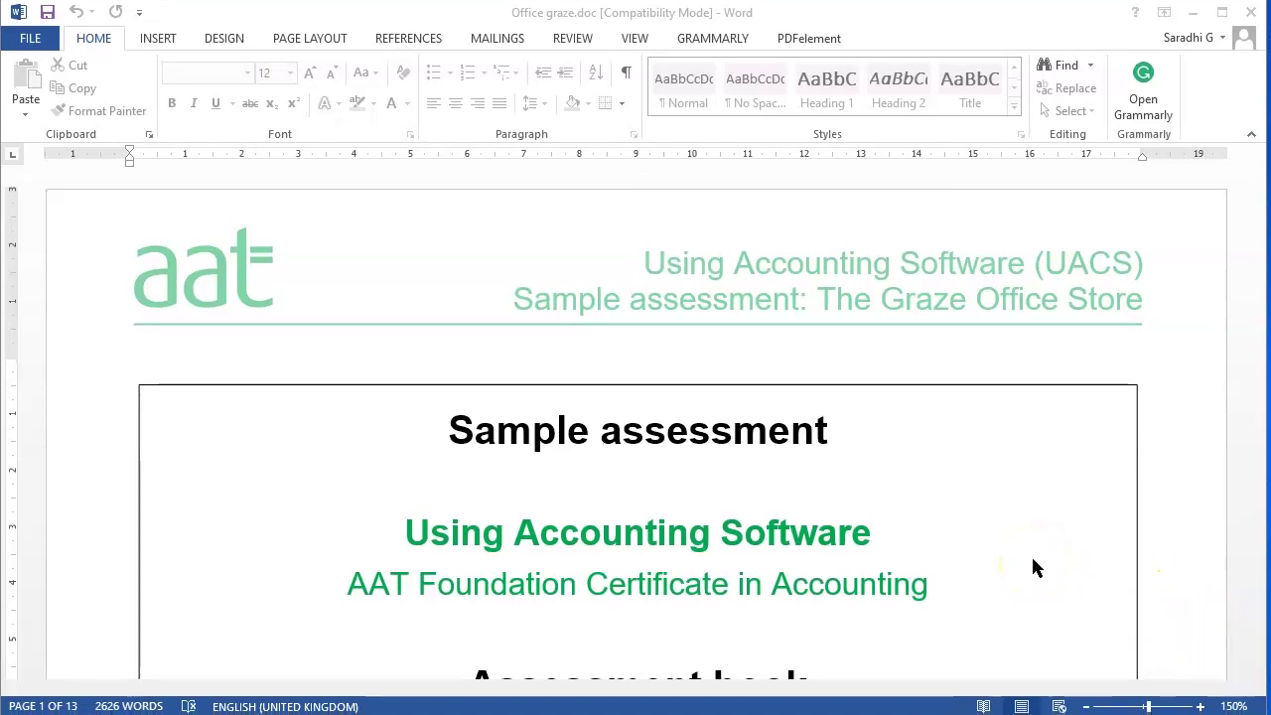
Read the Graze Office Store sample assessment from the cover page through the business details, sales, stock and set-up instructions on page 3.
{"action": "left_click", "coordinate": [1256, 195]}
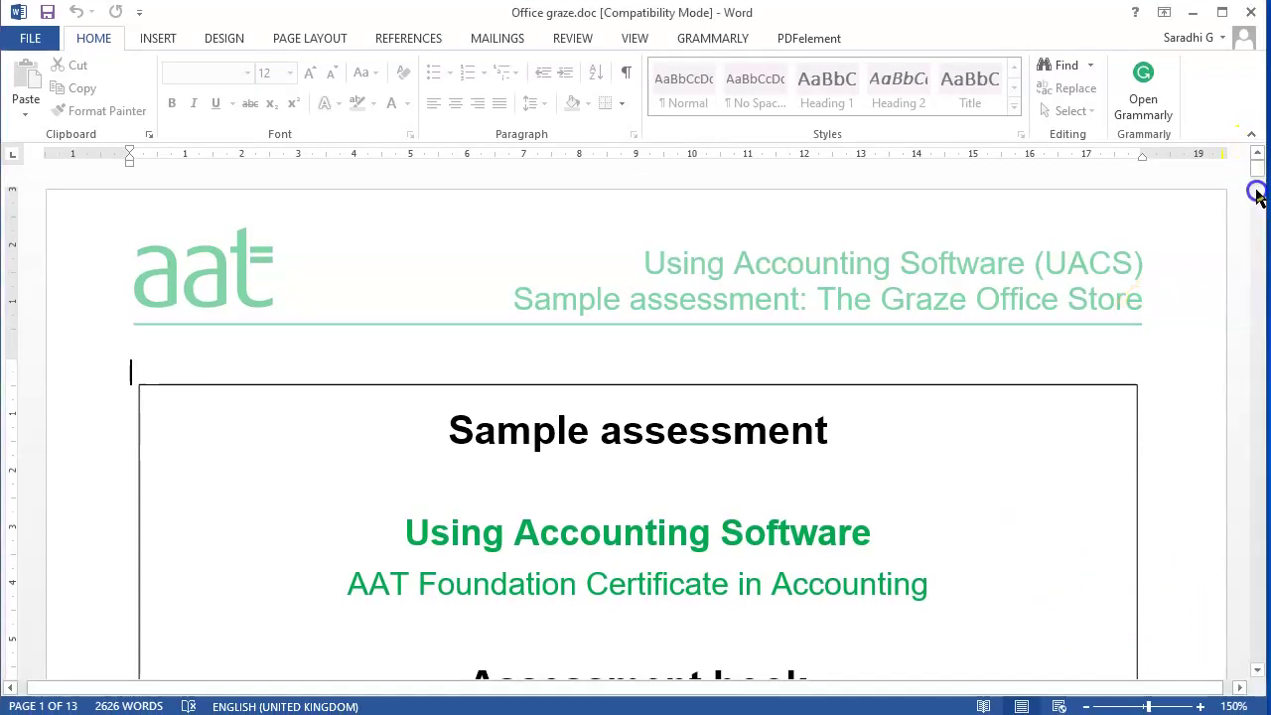
{"action": "left_click", "coordinate": [1256, 662]}
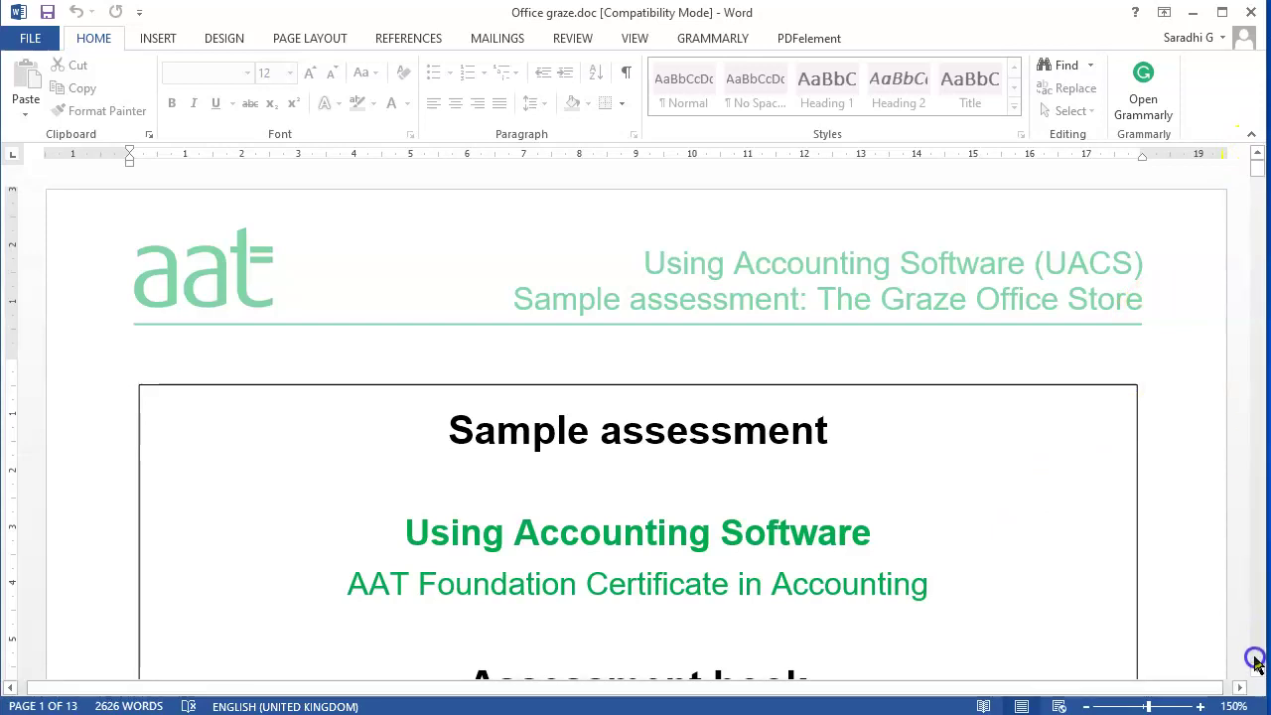
{"action": "left_click", "coordinate": [1257, 673]}
{"action": "left_click", "coordinate": [1256, 673]}
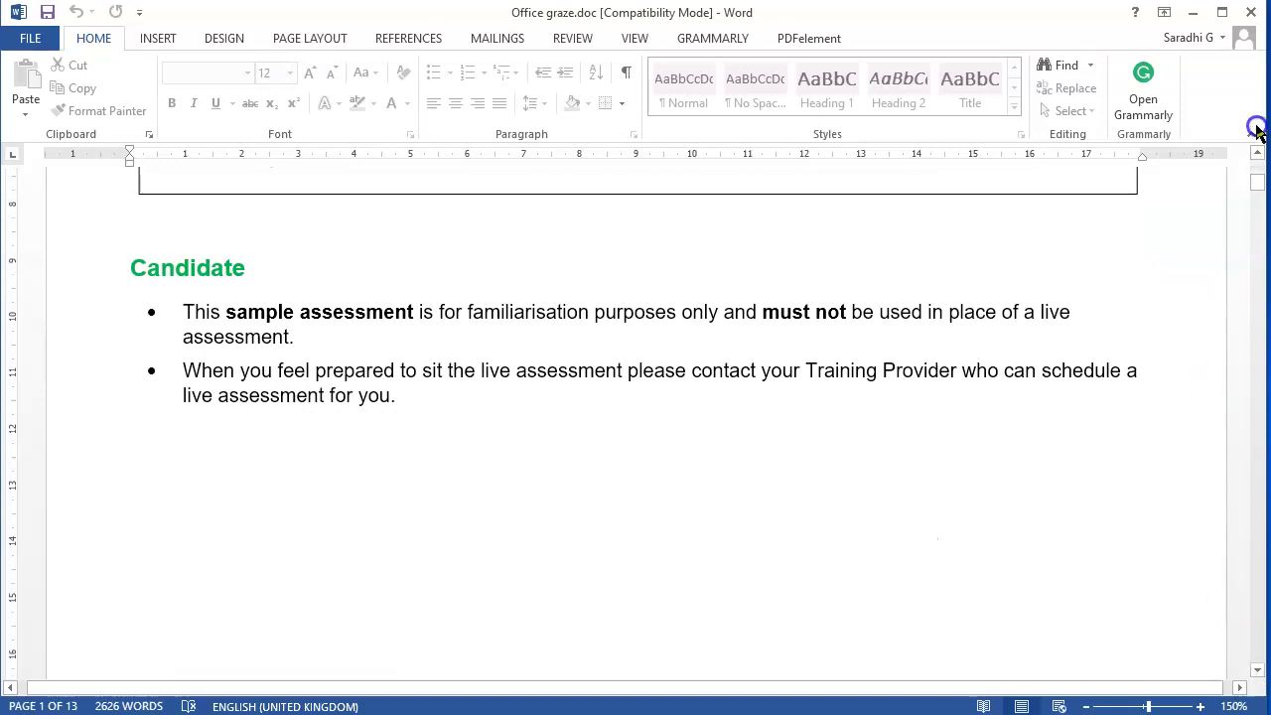
{"action": "left_click_drag", "start_coordinate": [1256, 183], "coordinate": [1257, 216]}
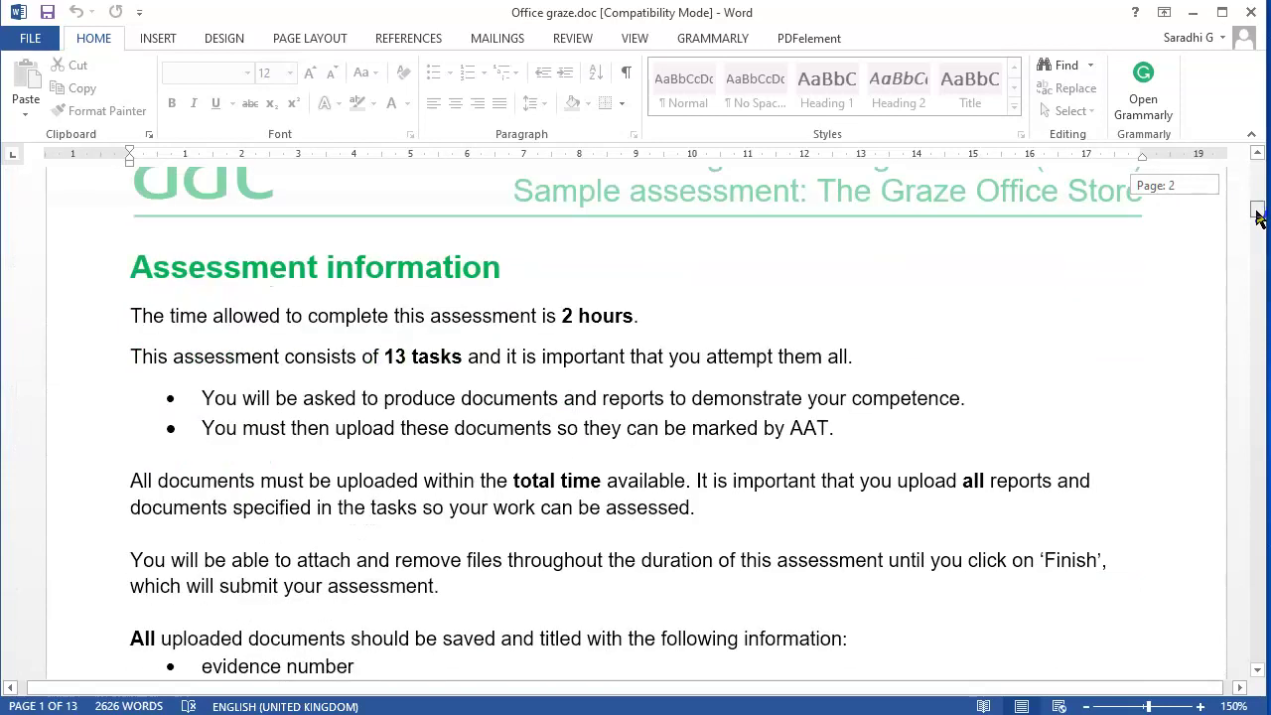
{"action": "scroll", "coordinate": [1257, 216], "scroll_direction": "down", "scroll_amount": 2}
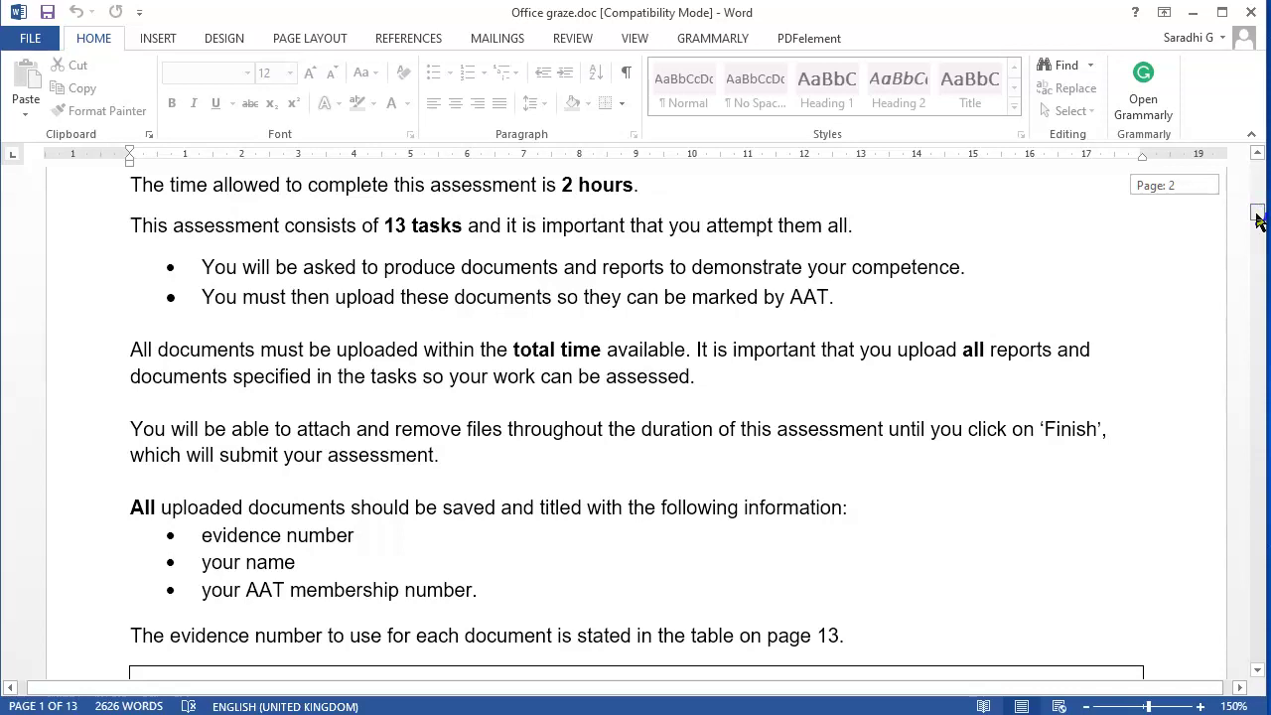
{"action": "left_click_drag", "start_coordinate": [1257, 219], "coordinate": [1257, 254]}
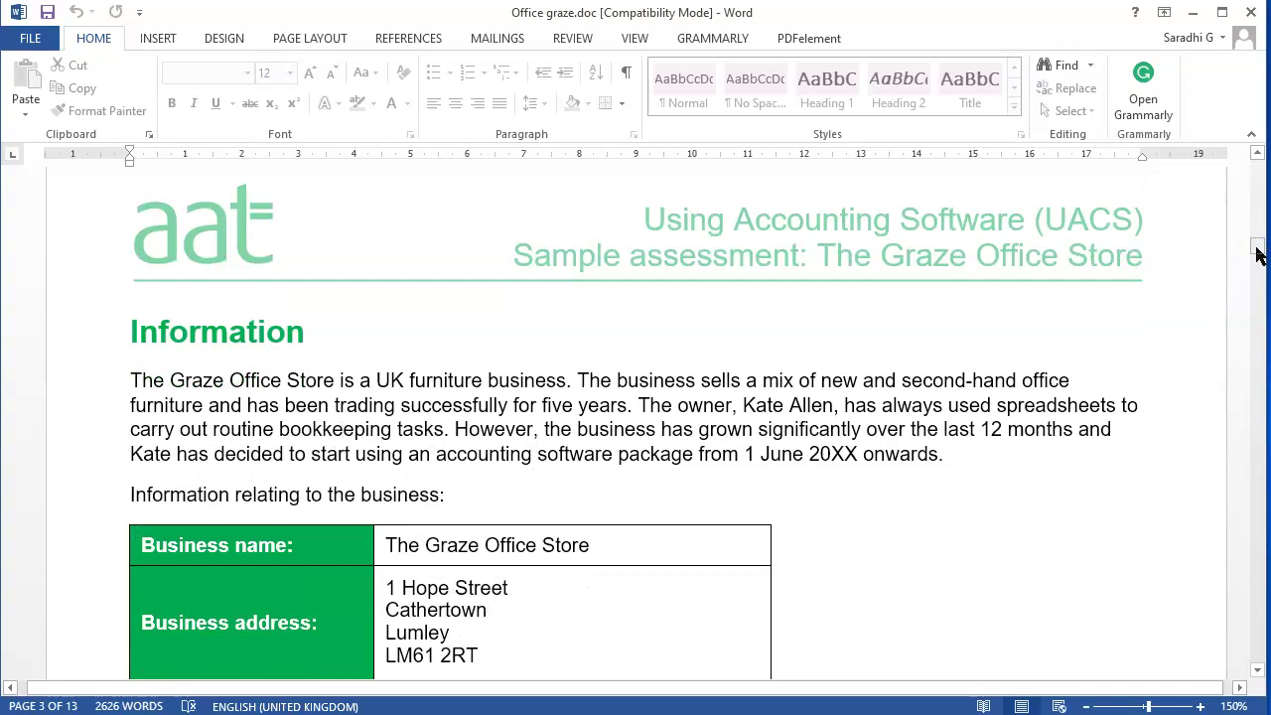
{"action": "left_click_drag", "start_coordinate": [1257, 254], "coordinate": [1257, 259]}
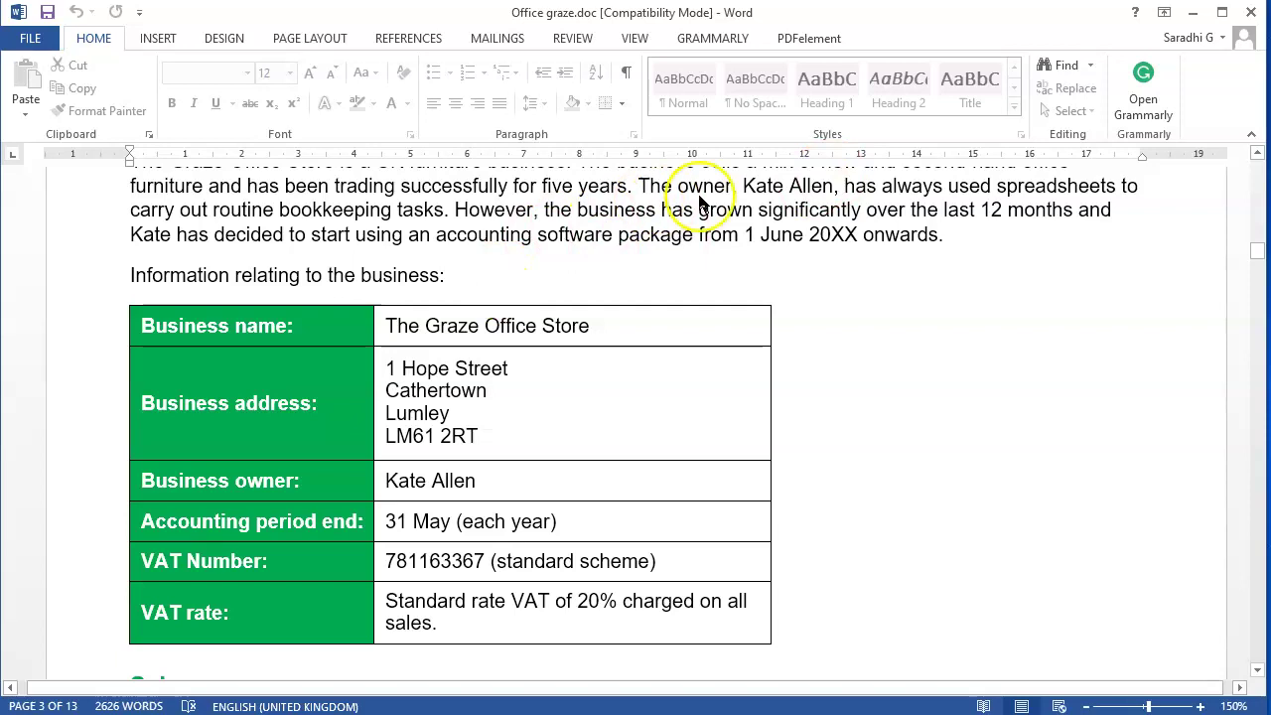
{"action": "left_click", "coordinate": [1258, 154]}
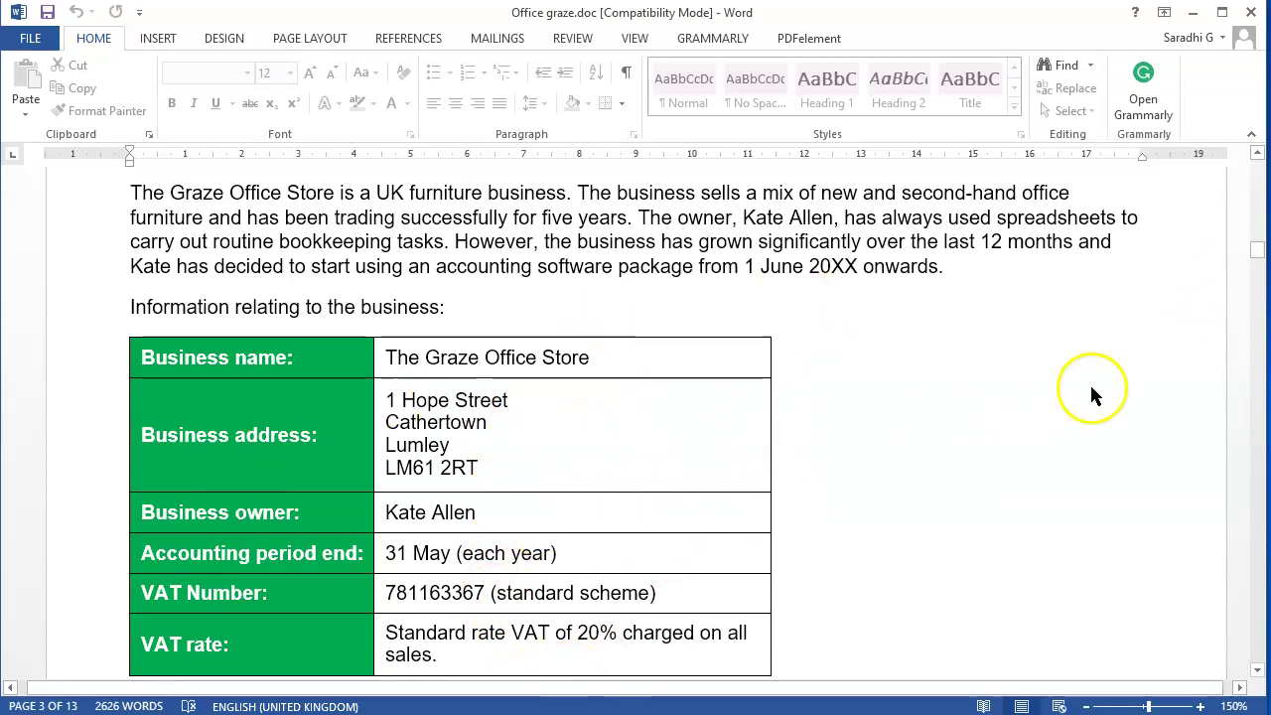
{"action": "left_click_drag", "start_coordinate": [1254, 260], "coordinate": [1255, 271]}
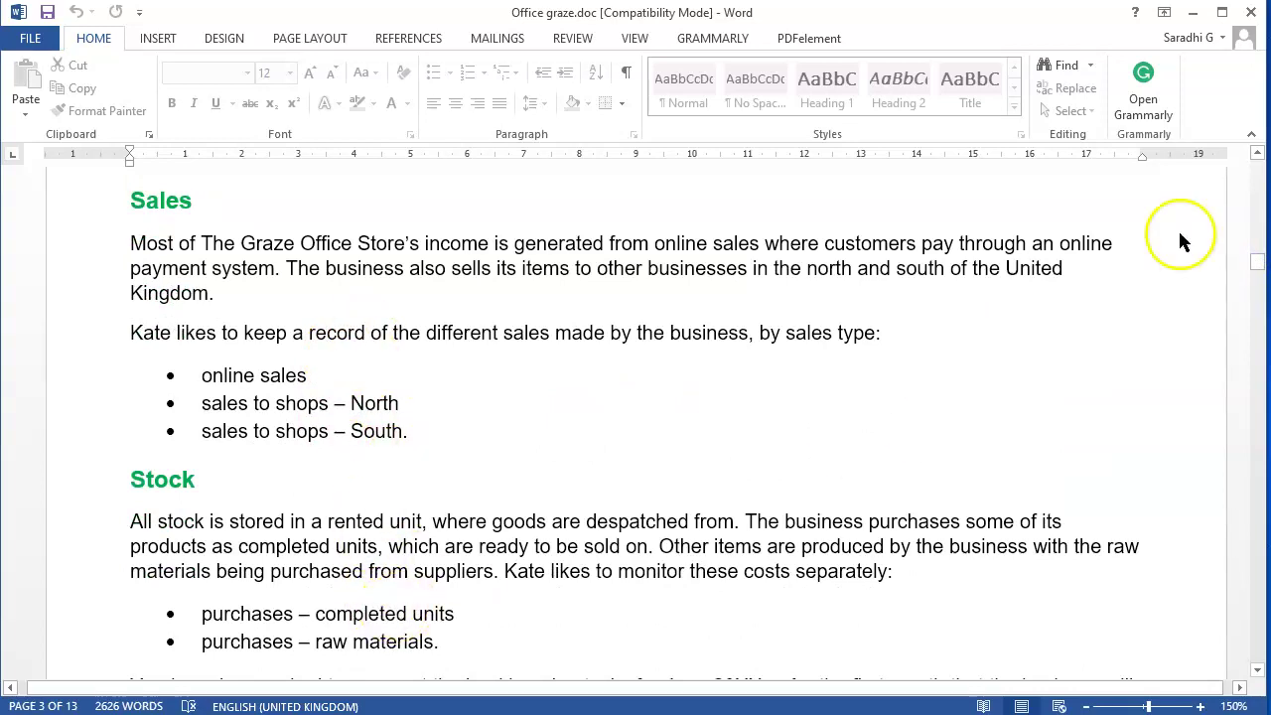
{"action": "left_click_drag", "start_coordinate": [1261, 270], "coordinate": [1261, 276]}
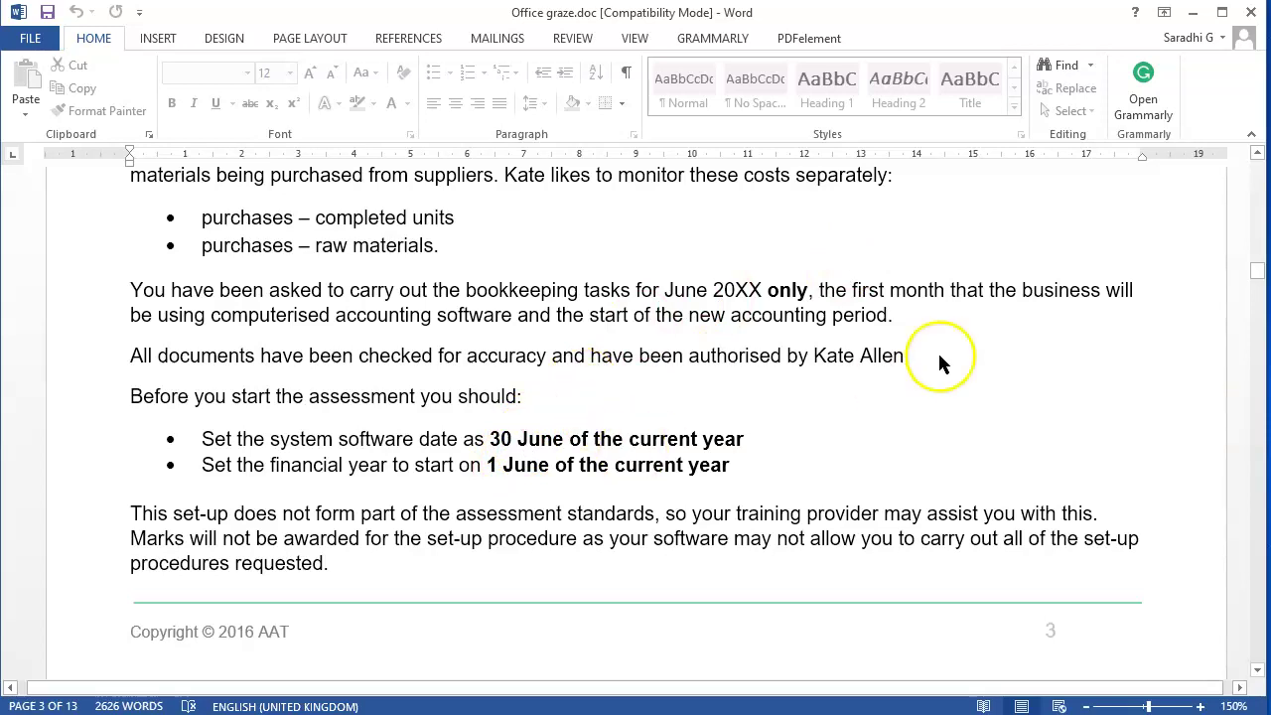
{"action": "type", "text": "."}
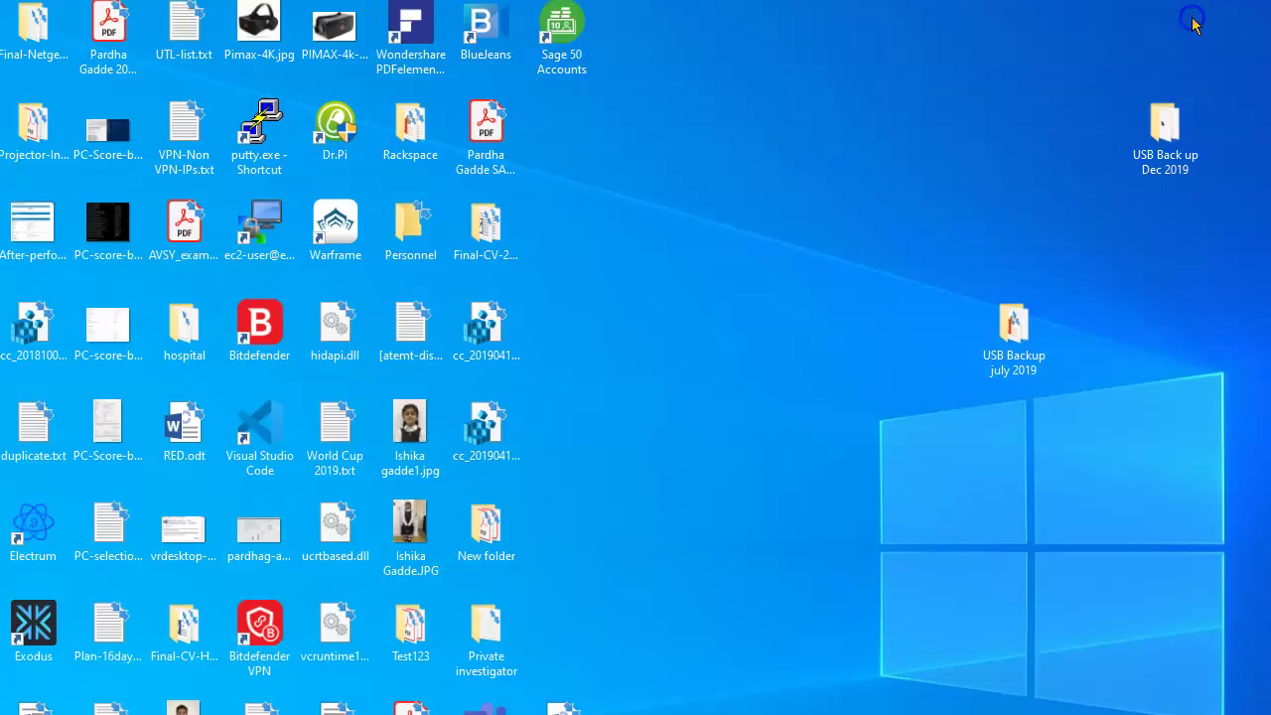
Switch to Sage 50 Accounts and start setting up a new company in the default data location.
{"action": "left_click", "coordinate": [1193, 25]}
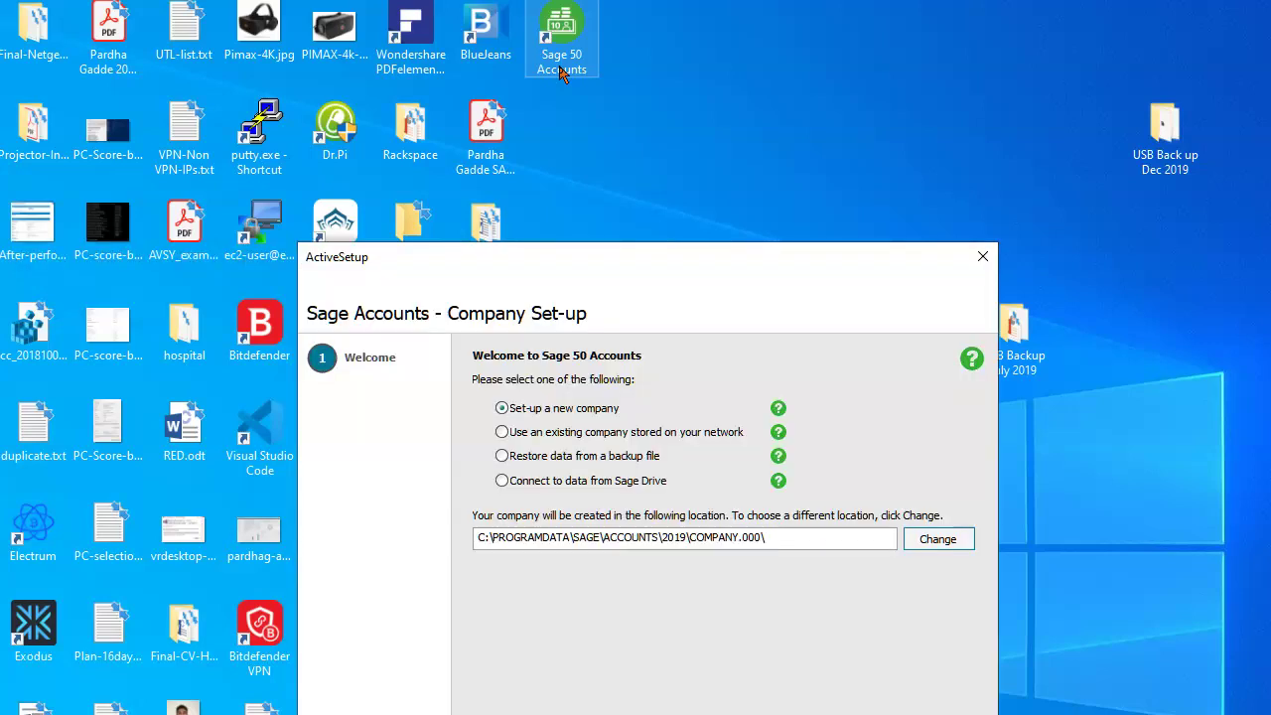
{"action": "left_click", "coordinate": [576, 114]}
{"action": "left_click_drag", "start_coordinate": [580, 253], "coordinate": [564, 169]}
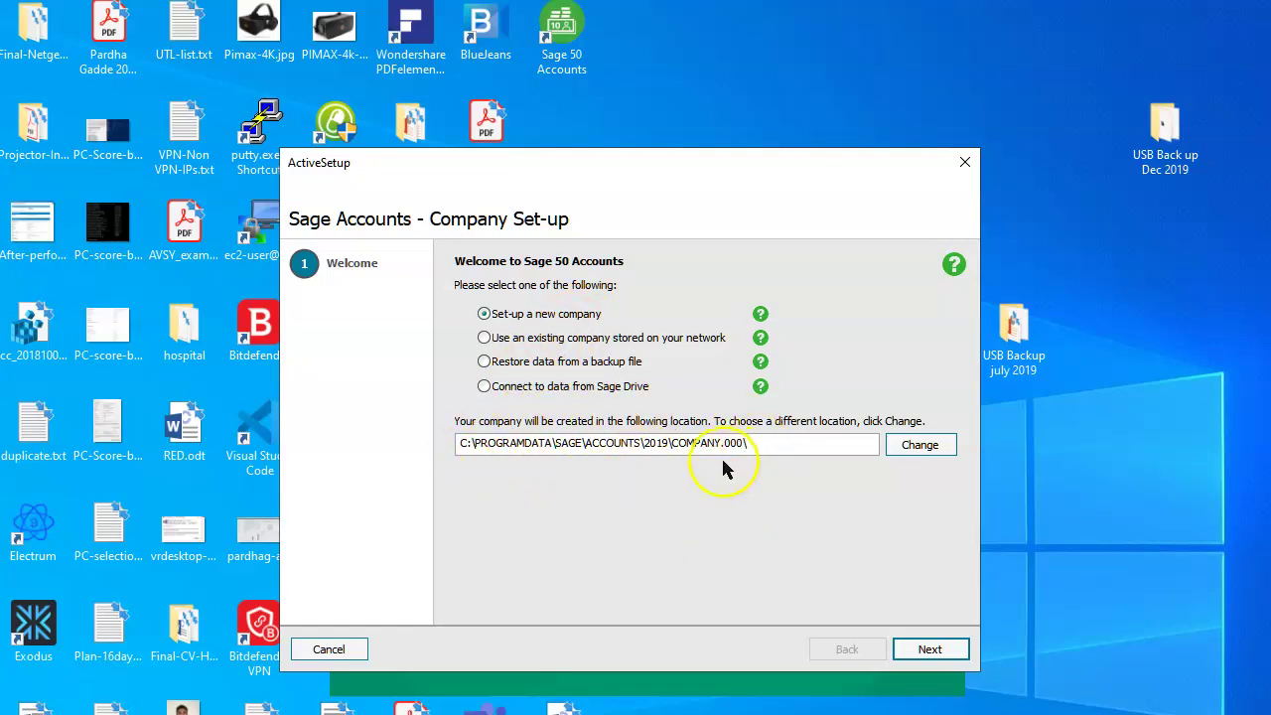
{"action": "left_click", "coordinate": [931, 650]}
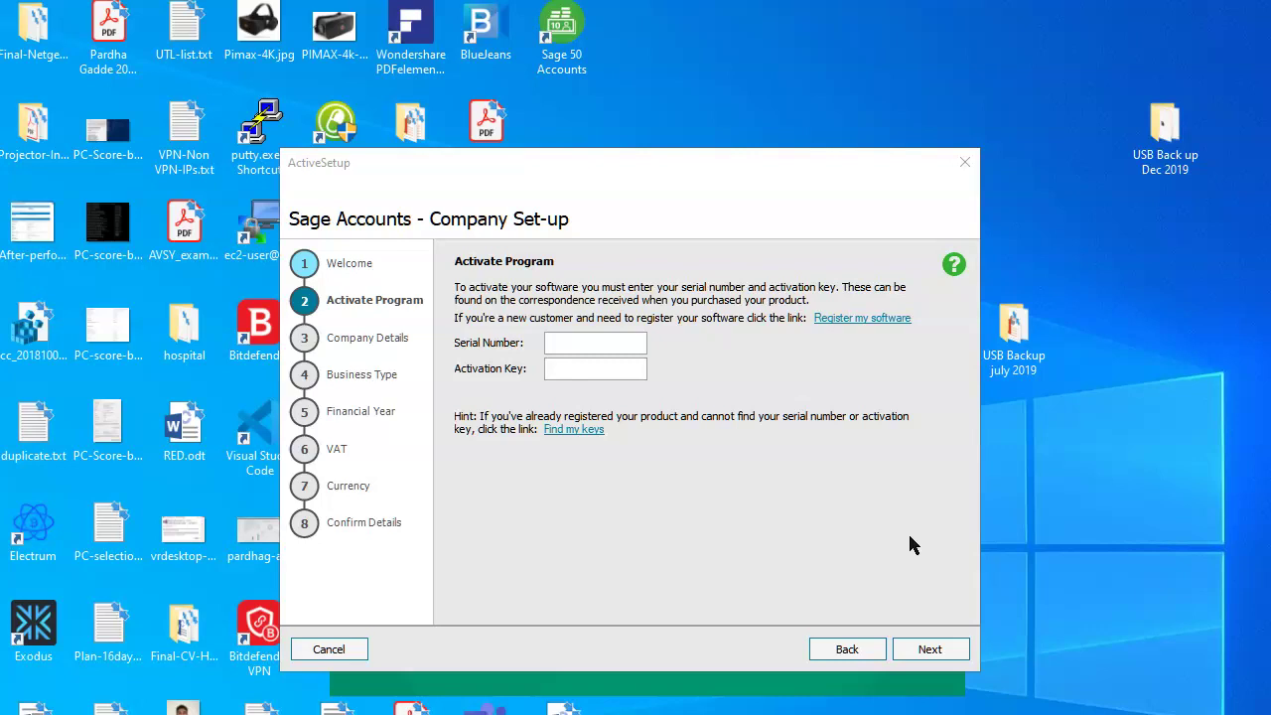
Open the software registration web page and review what is needed to register.
{"action": "left_click", "coordinate": [864, 319]}
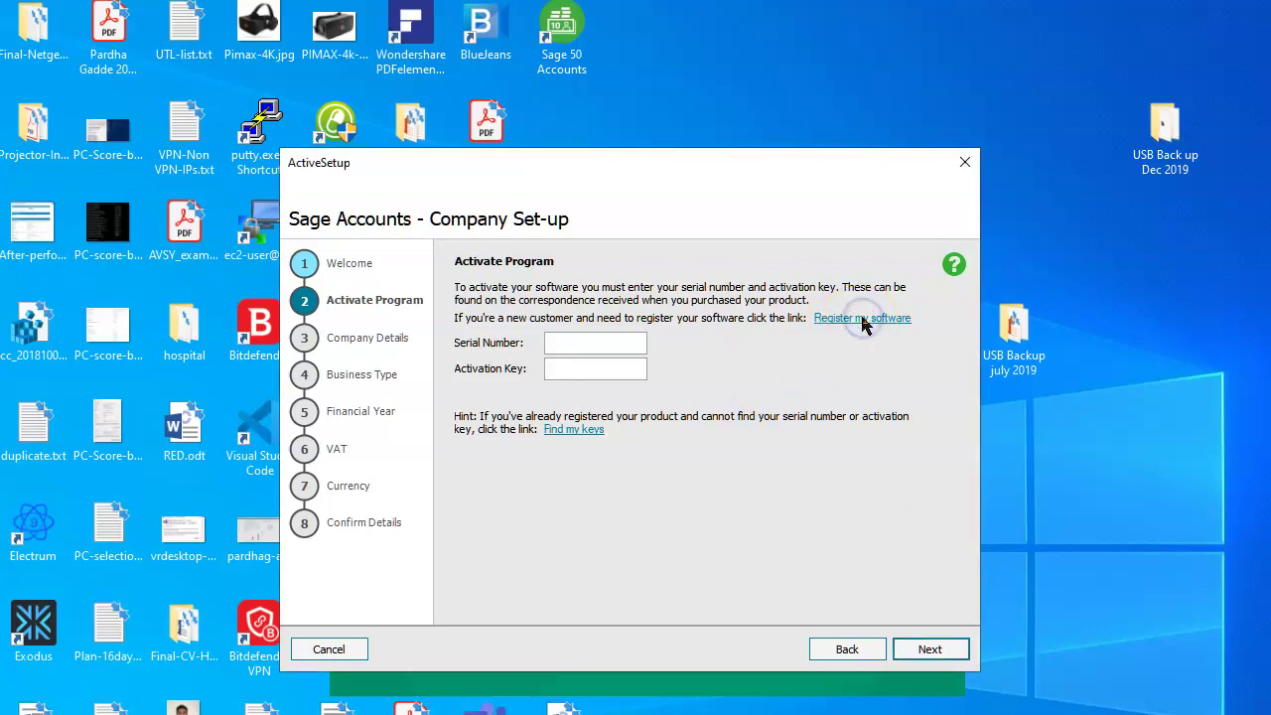
{"action": "left_click", "coordinate": [905, 159]}
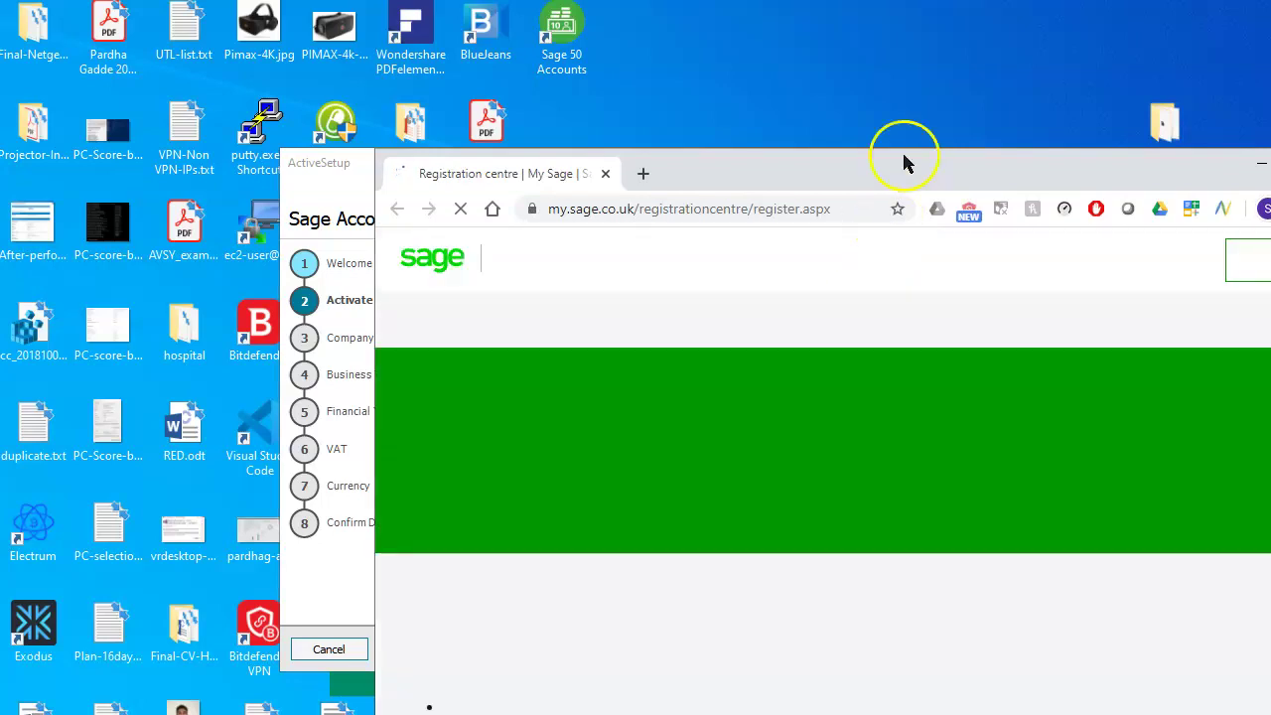
{"action": "left_click_drag", "start_coordinate": [919, 169], "coordinate": [652, 17]}
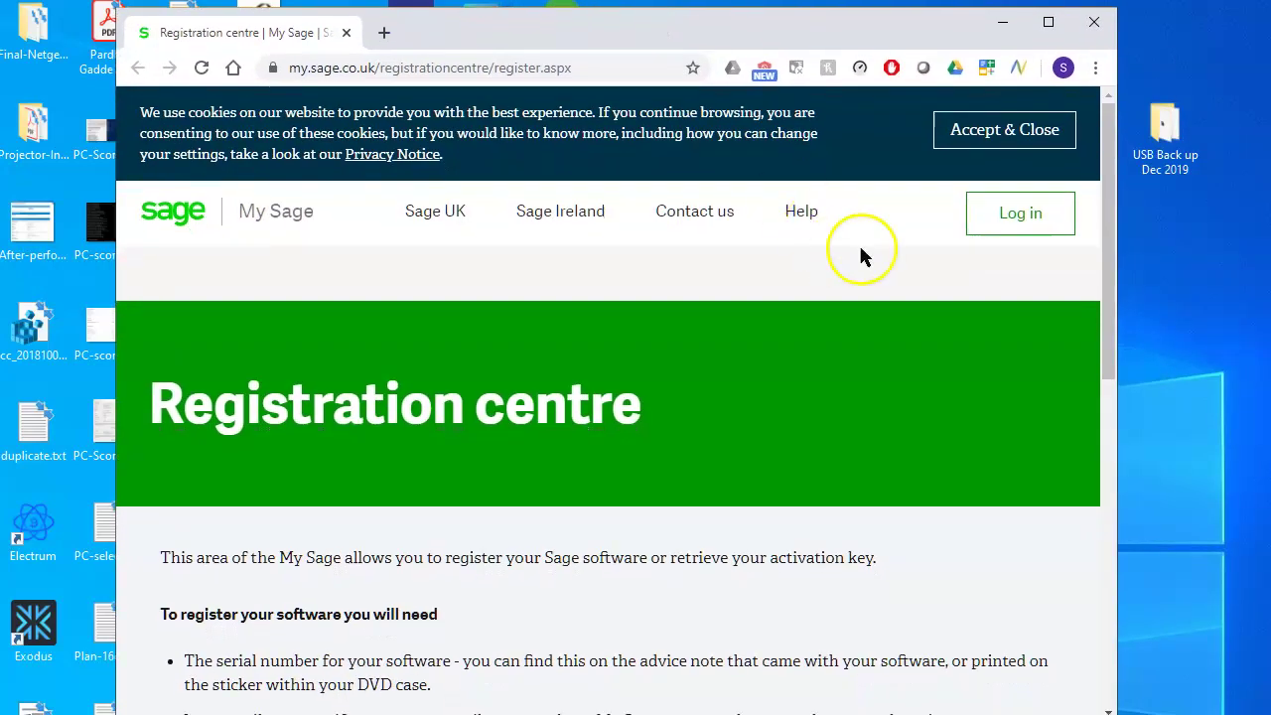
{"action": "left_click_drag", "start_coordinate": [1112, 249], "coordinate": [1107, 427]}
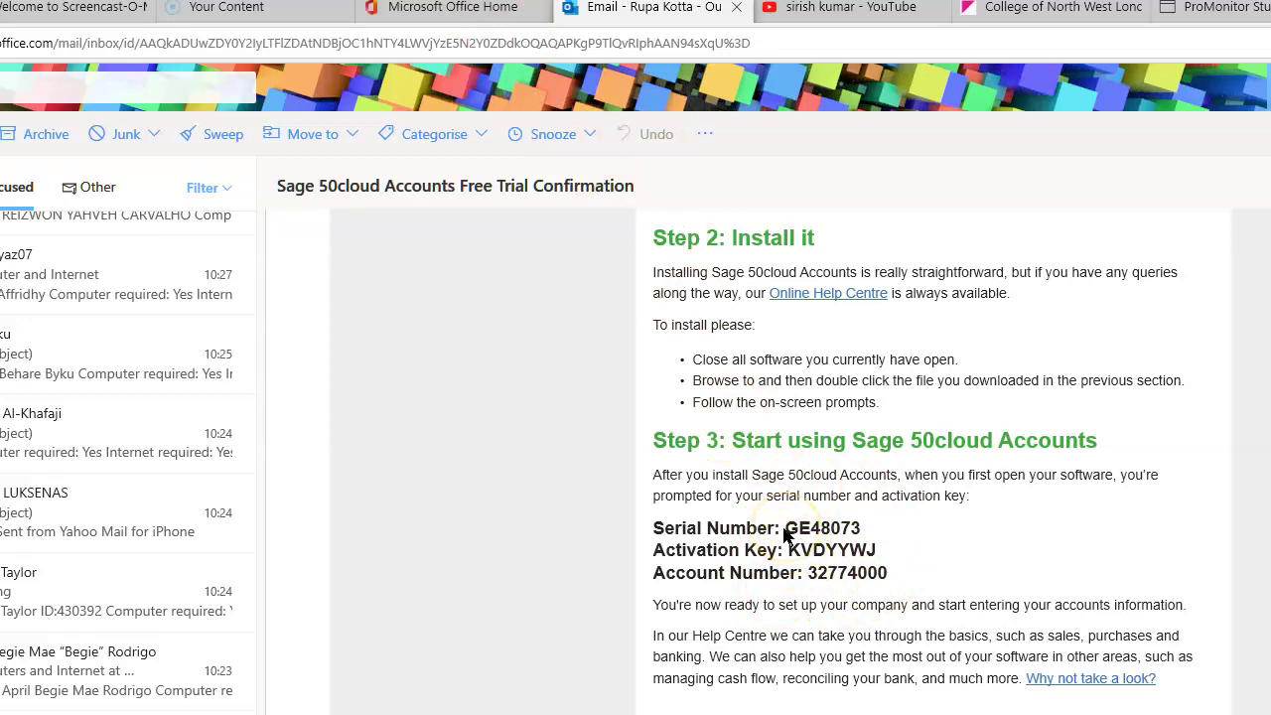
Copy the serial number from the free trial confirmation e-mail into the Serial Number field of the company set-up, closing the registration page.
{"action": "left_click_drag", "start_coordinate": [785, 534], "coordinate": [862, 536]}
{"action": "key", "text": "ctrl+c"}
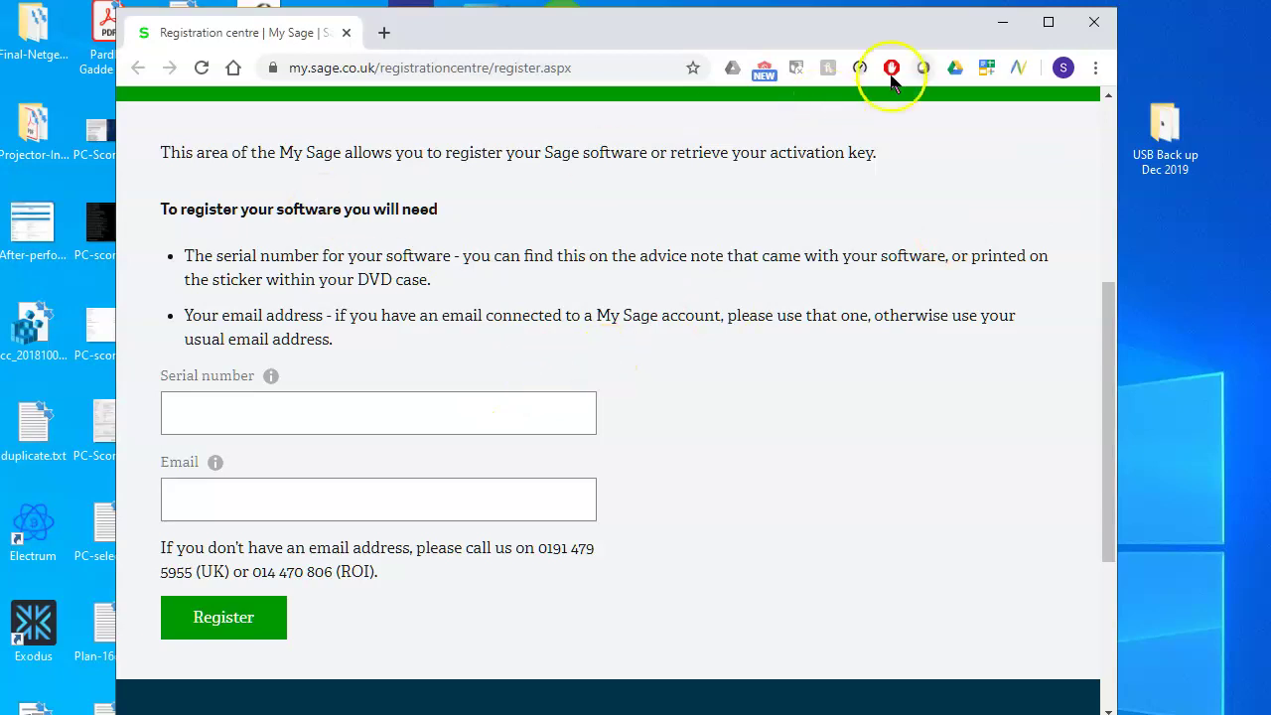
{"action": "left_click", "coordinate": [1093, 21]}
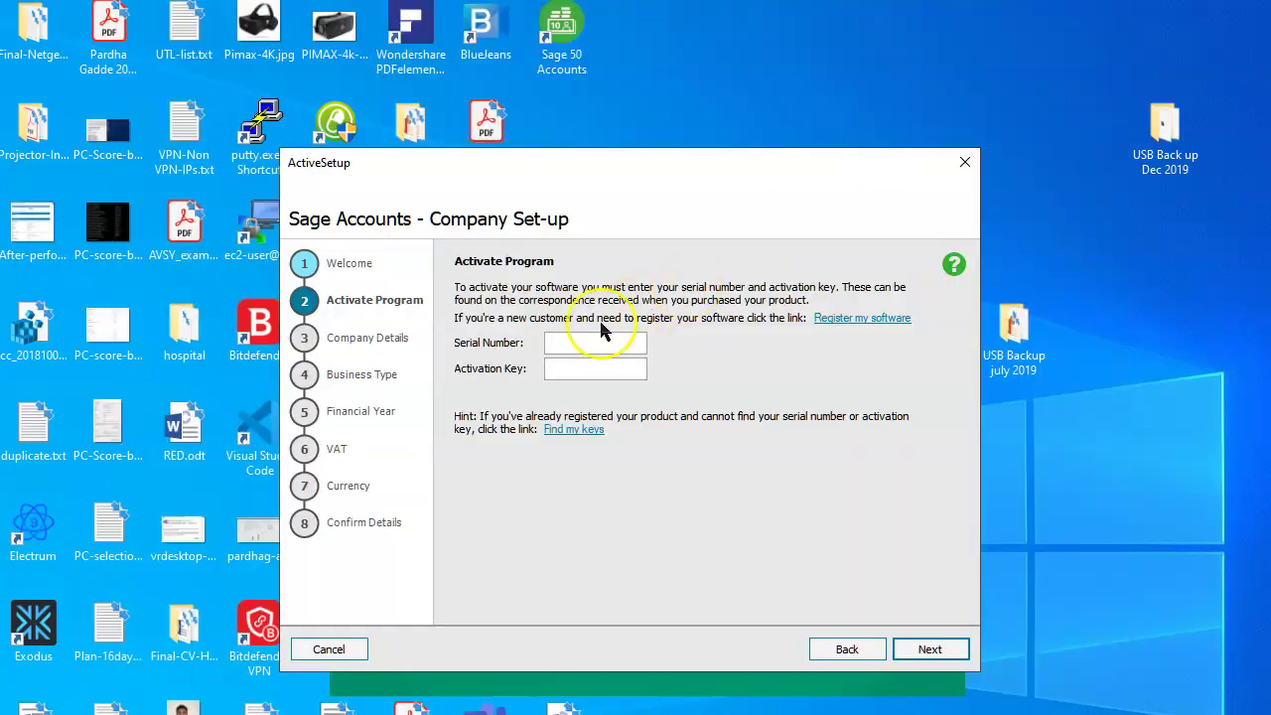
{"action": "key", "text": "ctrl+v"}
Copy the activation key from the confirmation e-mail into the Activation Key field of the company set-up.
{"action": "left_click", "coordinate": [590, 368]}
{"action": "key", "text": "alt+Tab"}
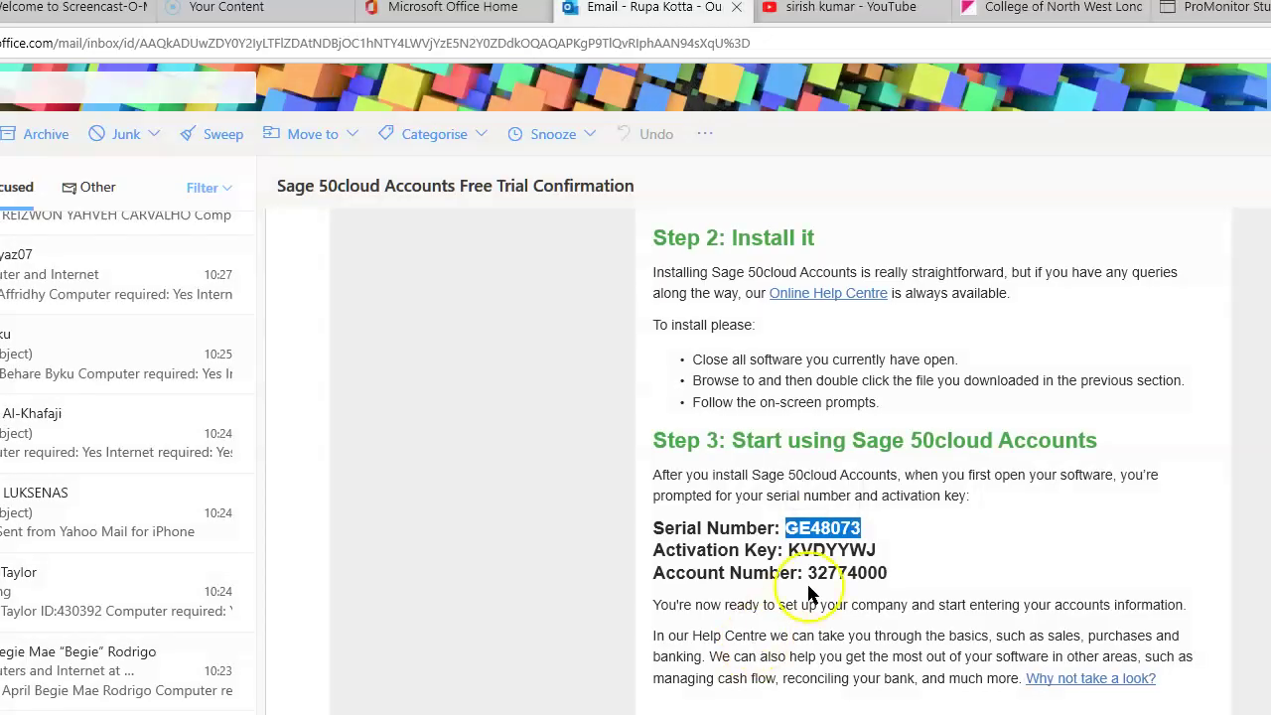
{"action": "left_click_drag", "start_coordinate": [792, 554], "coordinate": [876, 559]}
{"action": "key", "text": "ctrl+c"}
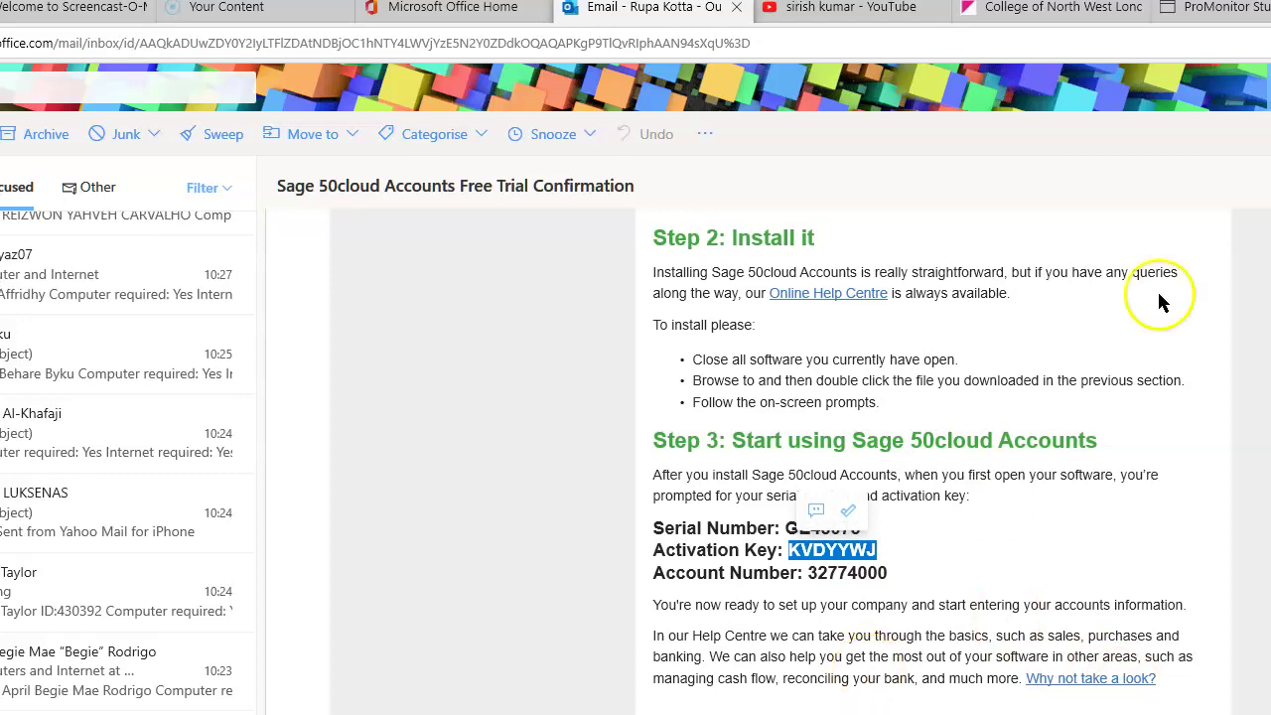
{"action": "left_click", "coordinate": [1270, 0]}
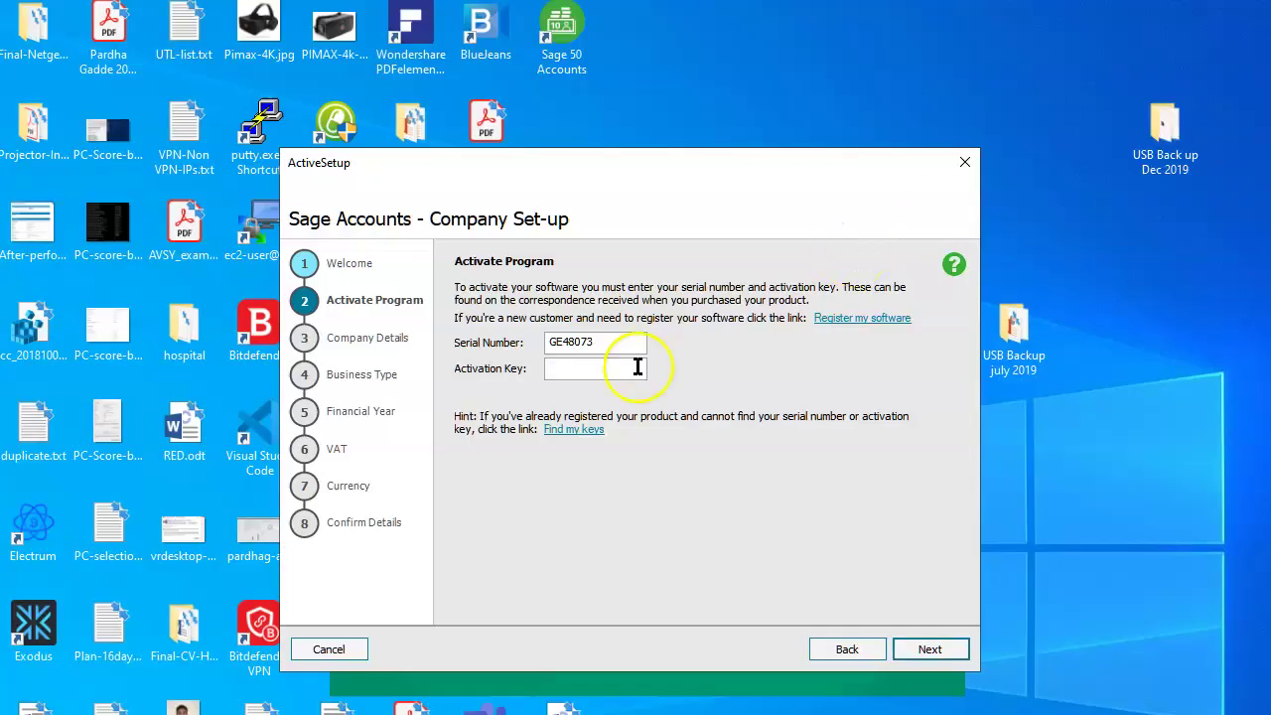
{"action": "key", "text": "ctrl+v"}
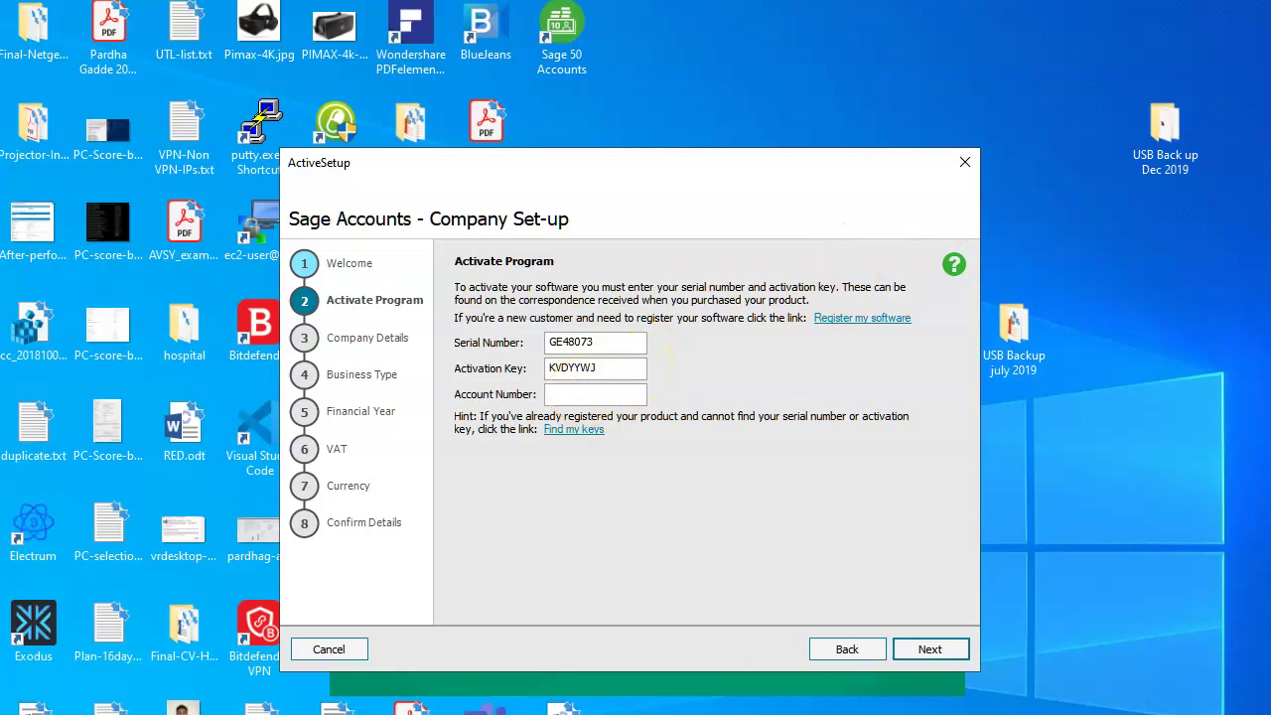
Copy the account number from the confirmation e-mail into the Account Number field, then activate the program and accept the licence confirmation.
{"action": "left_click", "coordinate": [635, 714]}
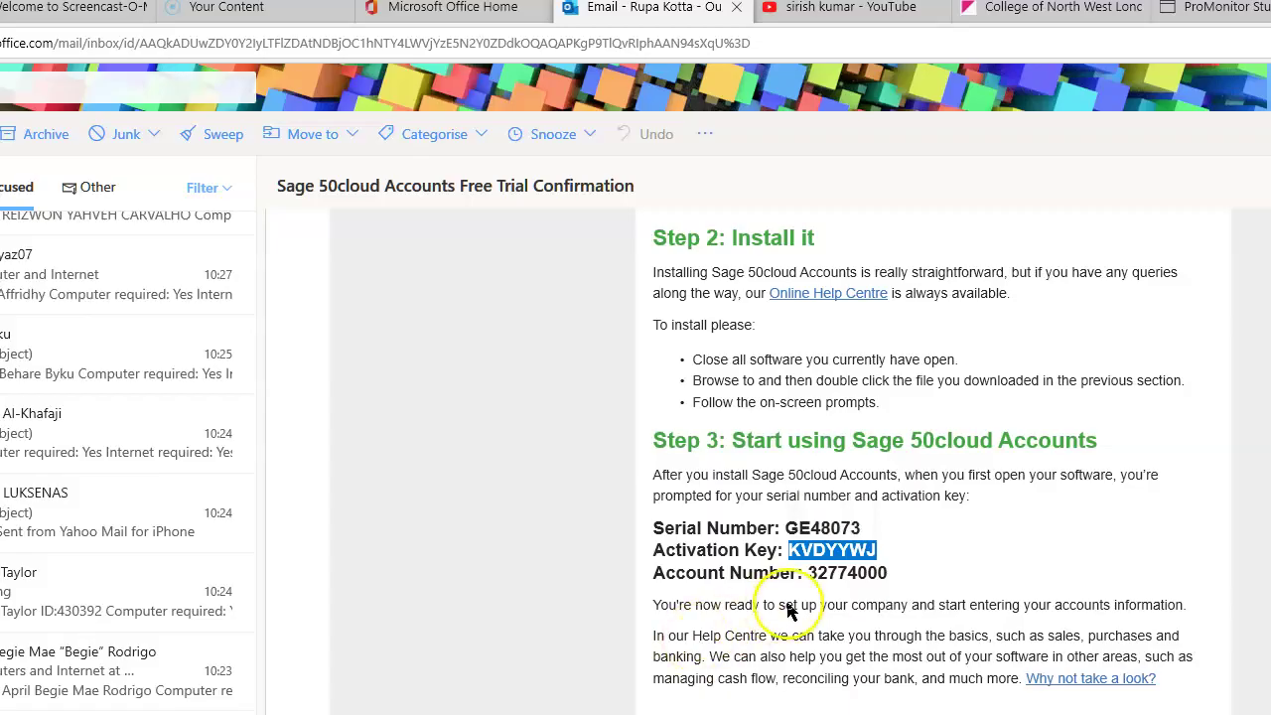
{"action": "left_click_drag", "start_coordinate": [808, 579], "coordinate": [886, 586]}
{"action": "key", "text": "ctrl+c"}
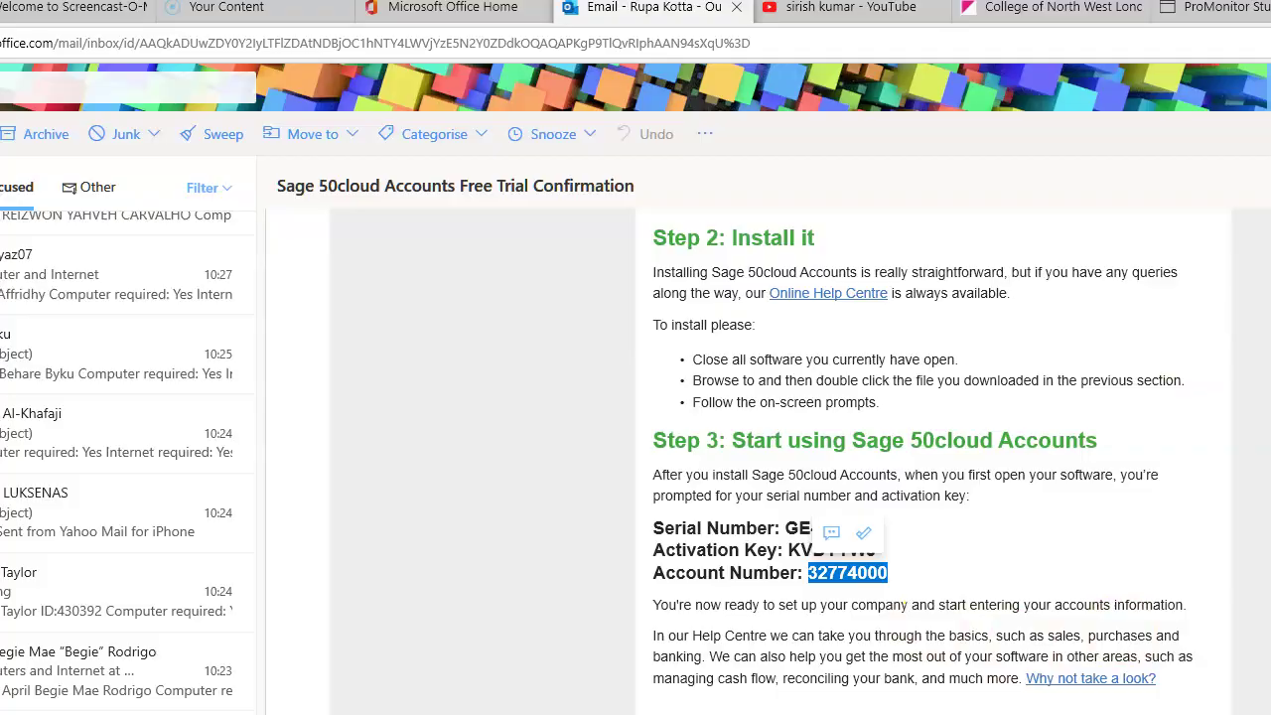
{"action": "key", "text": "alt+Tab"}
{"action": "key", "text": "ctrl+v"}
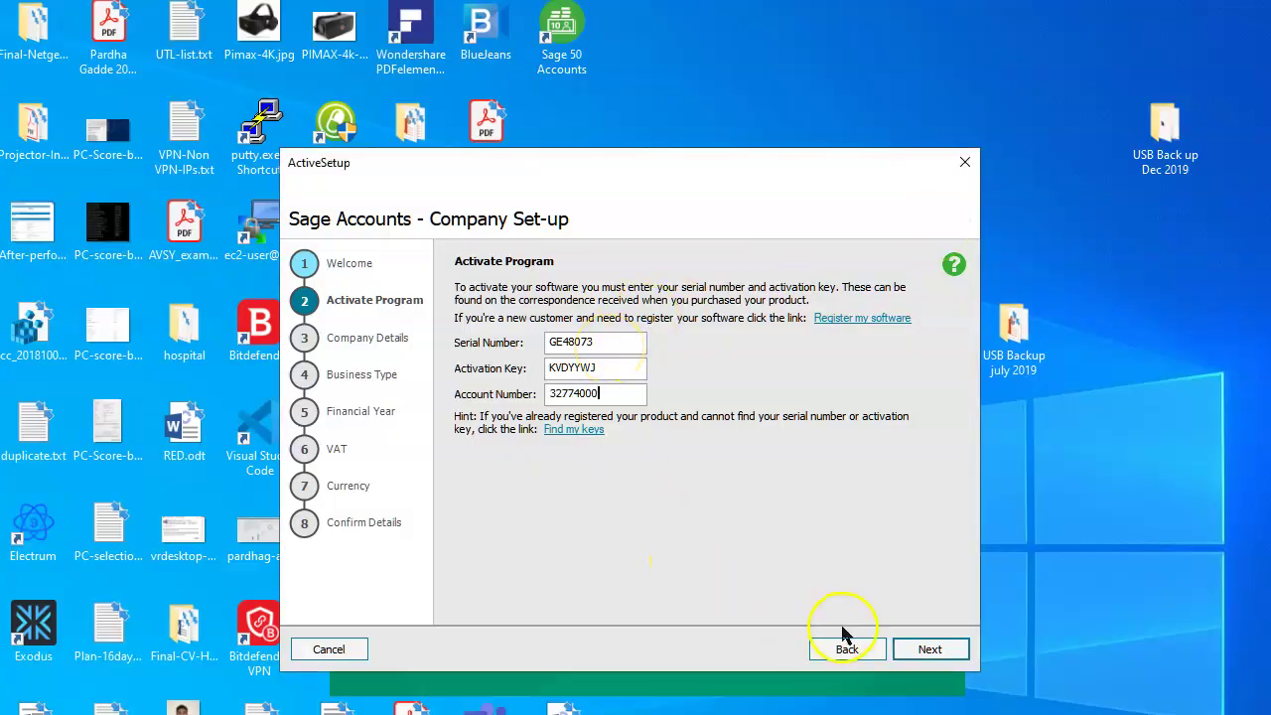
{"action": "left_click", "coordinate": [928, 652]}
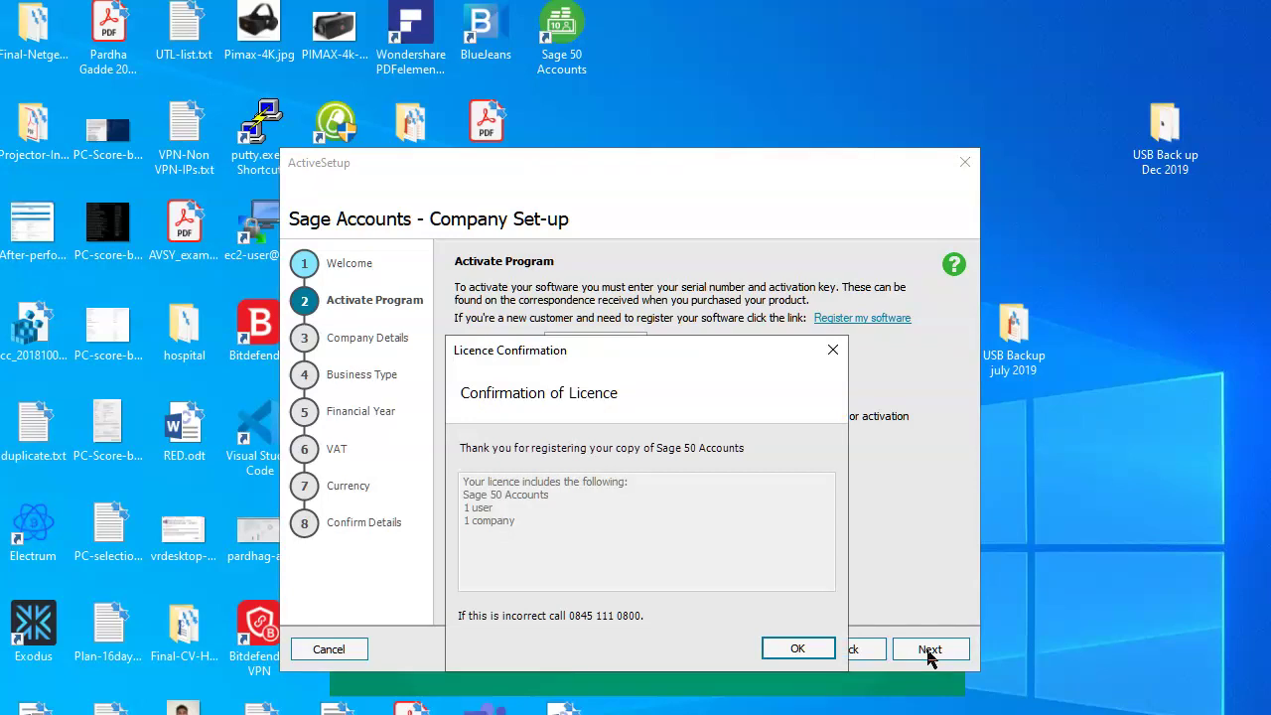
{"action": "left_click", "coordinate": [803, 651]}
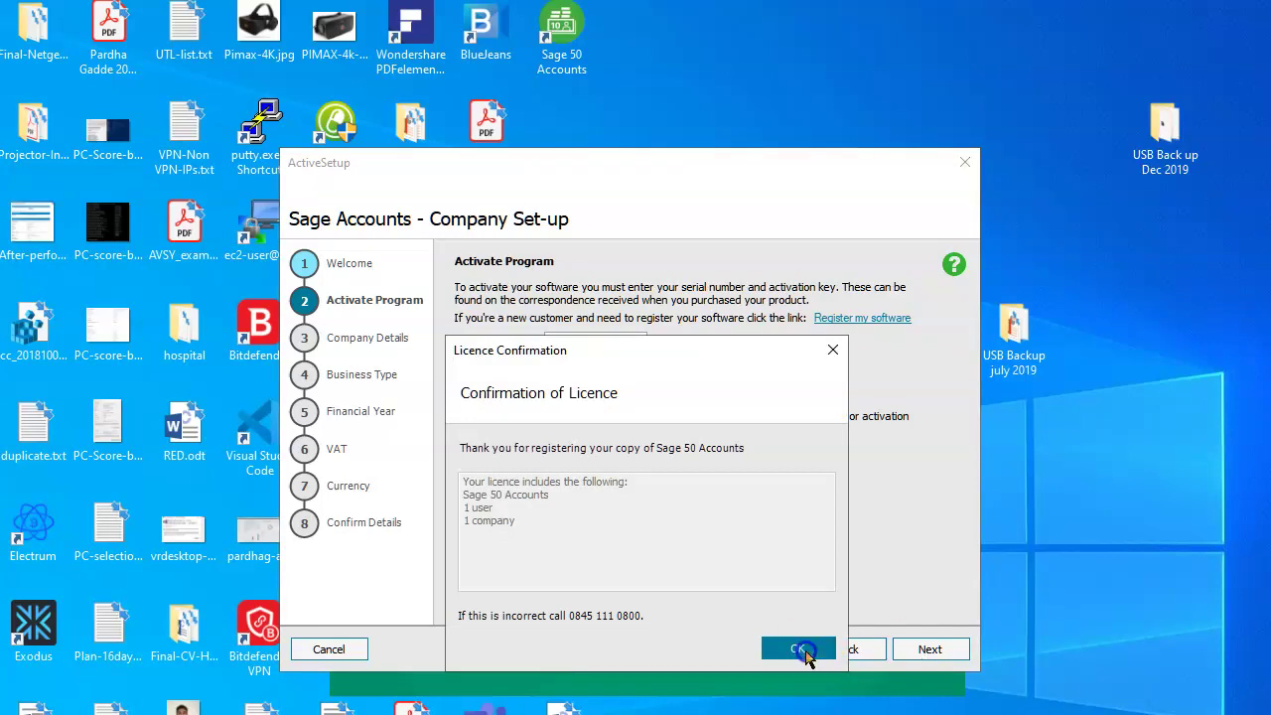
Enter the company name as "The Office Graze" followed by a dash and the account holder's first name.
{"action": "left_click", "coordinate": [800, 463]}
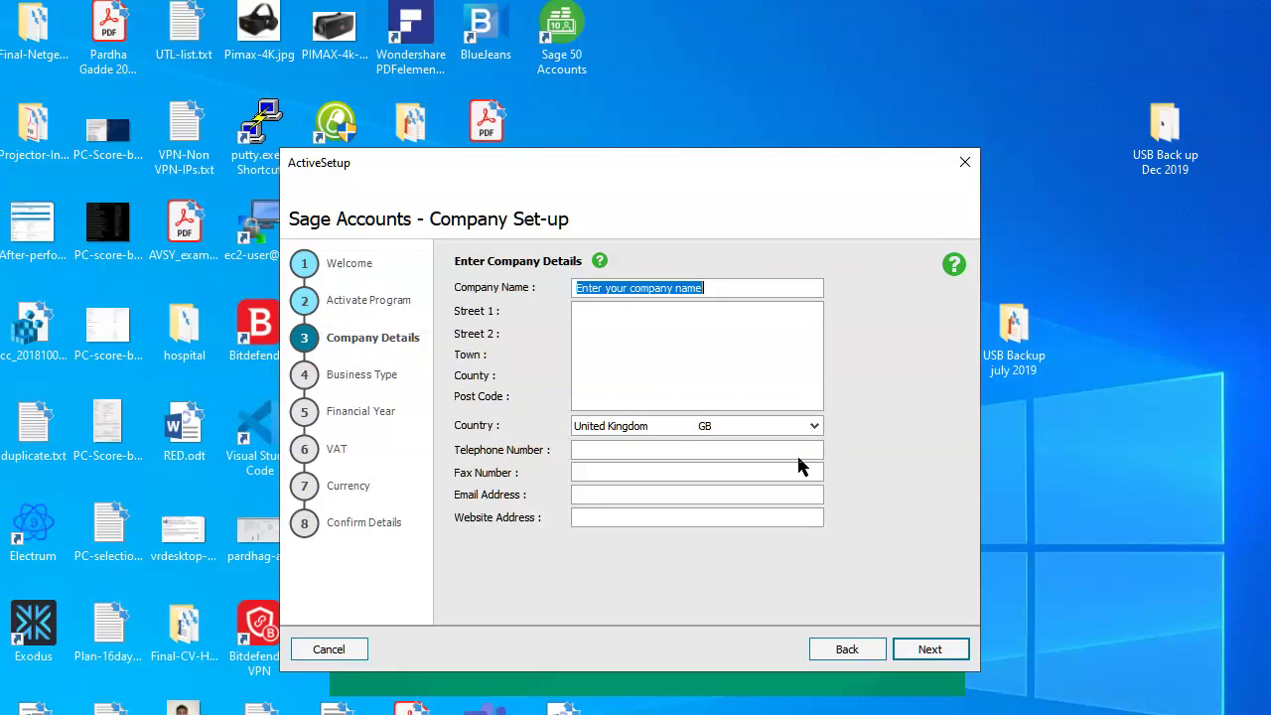
{"action": "type", "text": "The Off"}
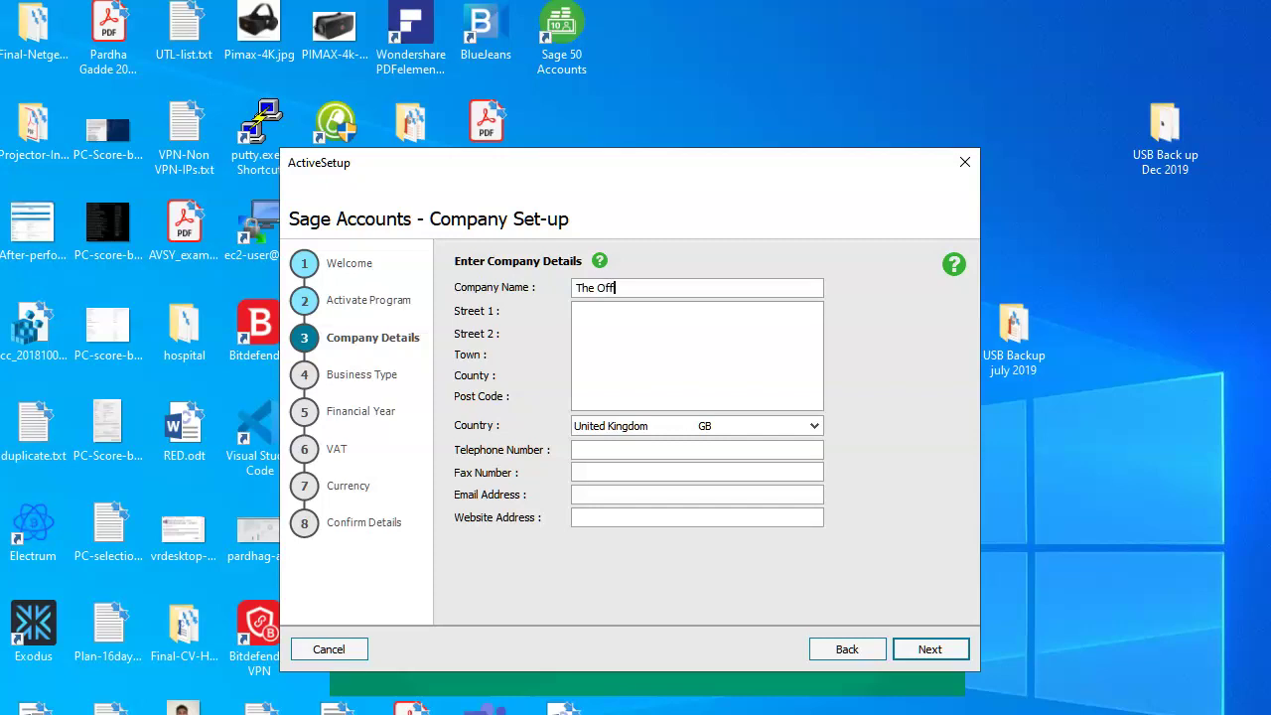
{"action": "type", "text": "ice Graze - Rupa"}
Look up the business address in Office graze.doc and enter its street line in the company details.
{"action": "left_click", "coordinate": [590, 317]}
{"action": "key", "text": "alt+Tab"}
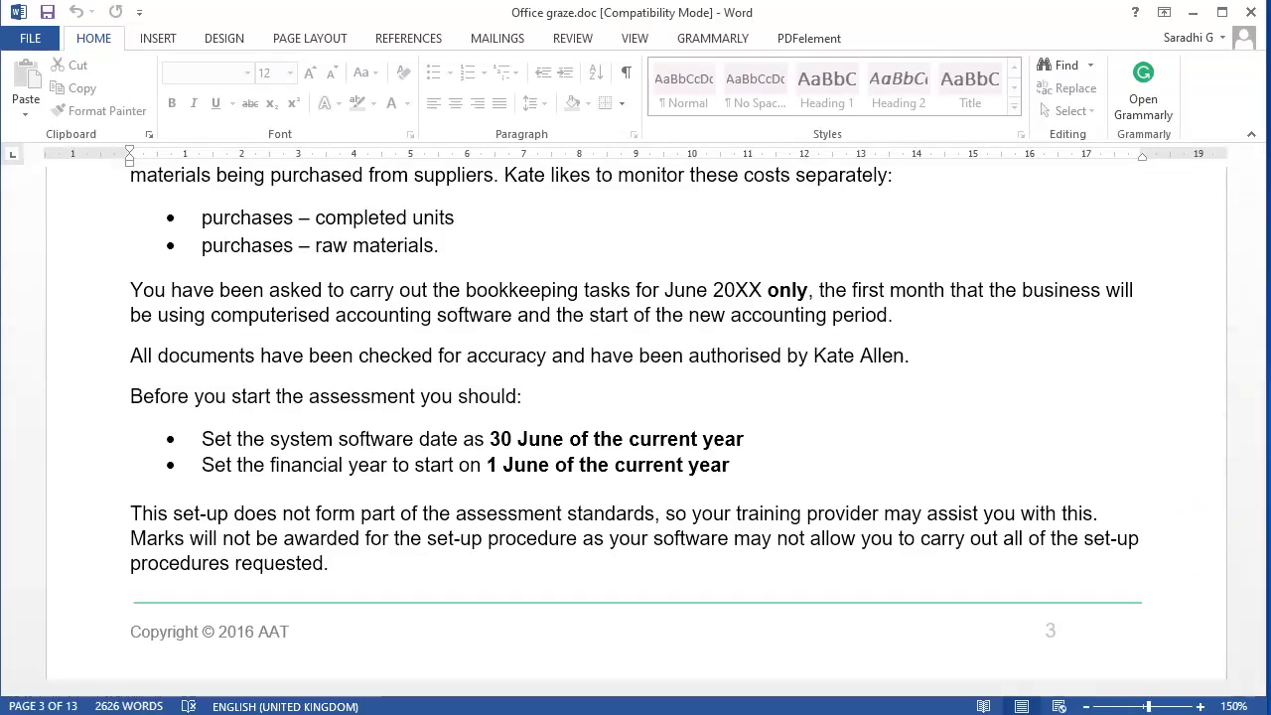
{"action": "left_click_drag", "start_coordinate": [1257, 275], "coordinate": [1257, 255]}
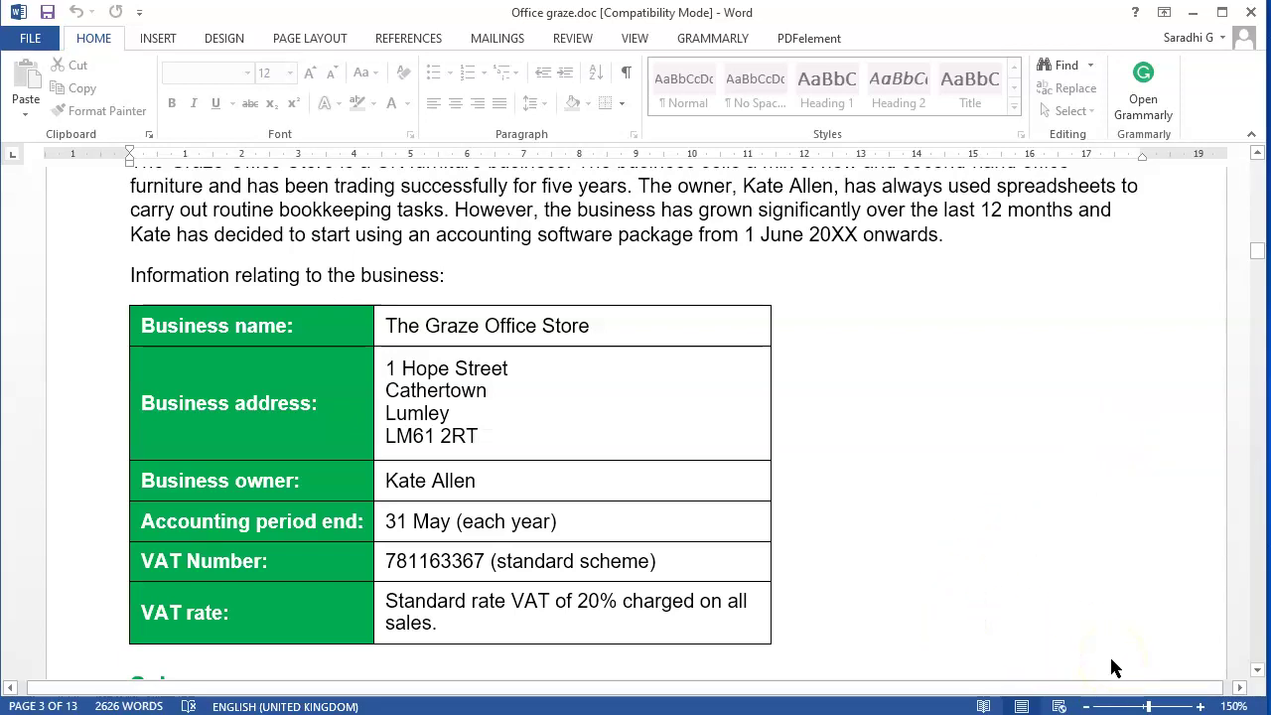
{"action": "left_click", "coordinate": [1193, 12]}
{"action": "type", "text": "! ho"}
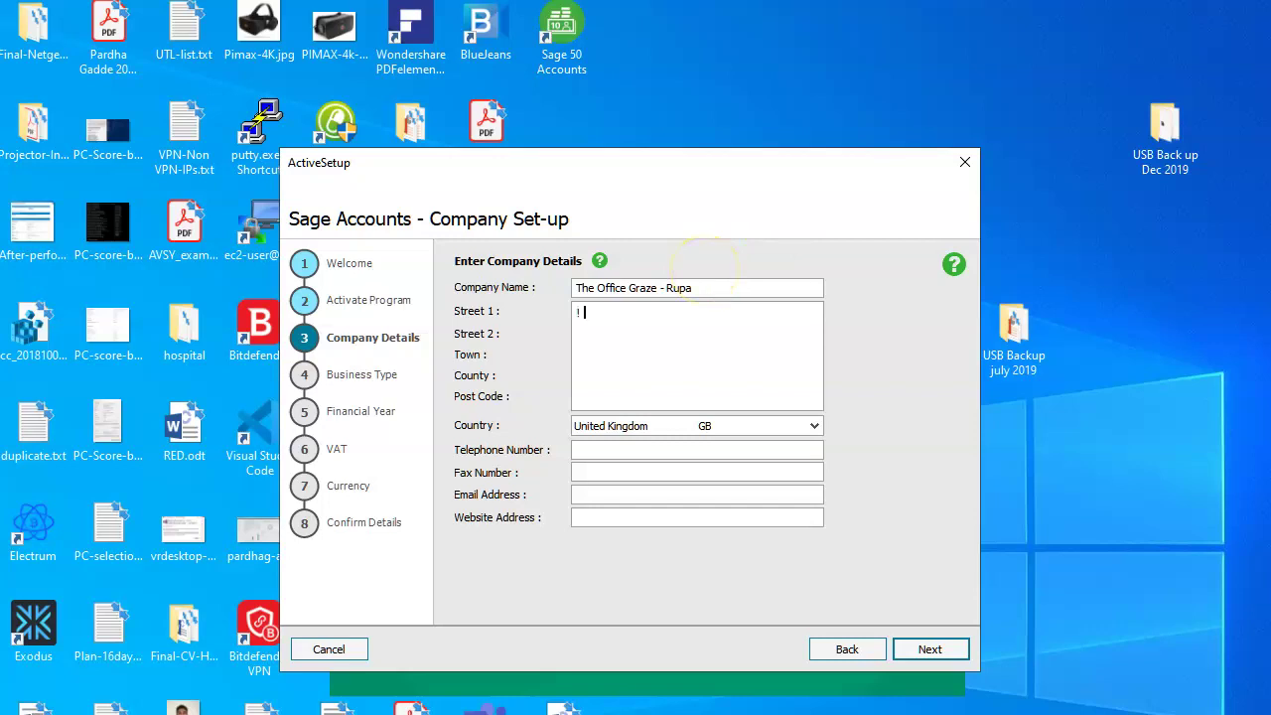
{"action": "type", "text": "pe"}
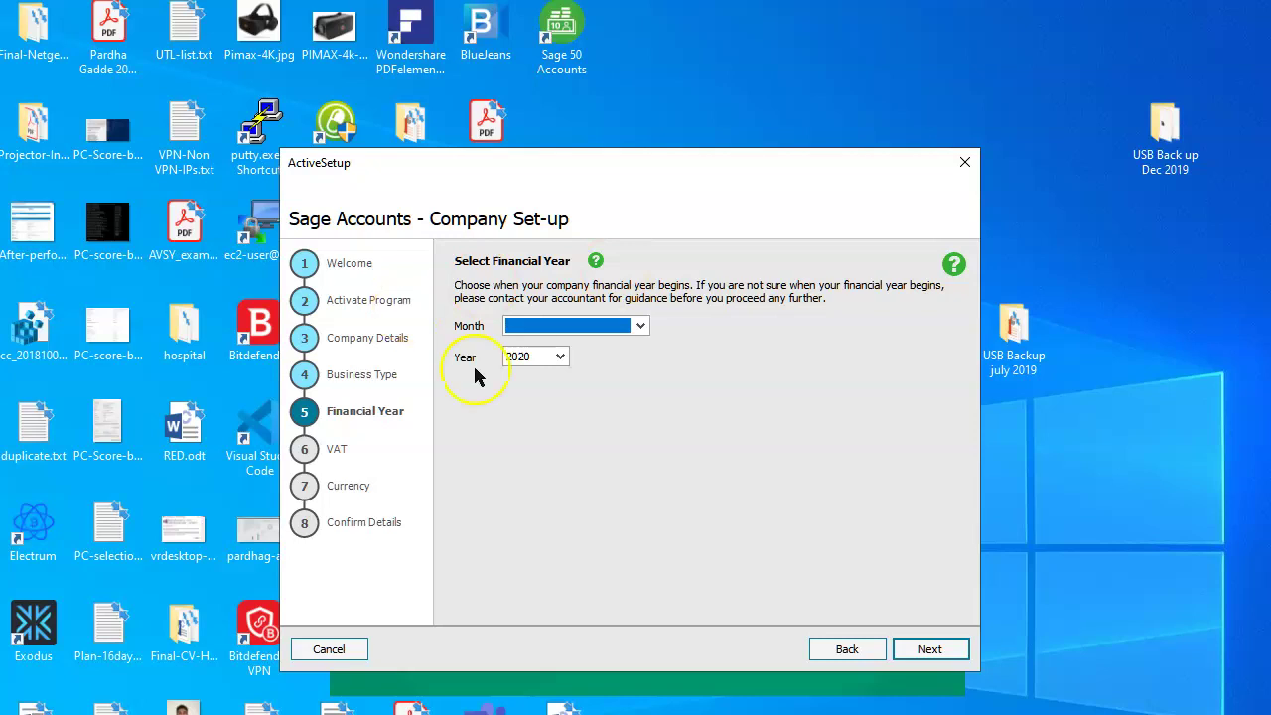
Return to the company details and correct the house number and street name capitalisation in the first address line.
{"action": "left_click", "coordinate": [847, 648]}
{"action": "left_click", "coordinate": [847, 648]}
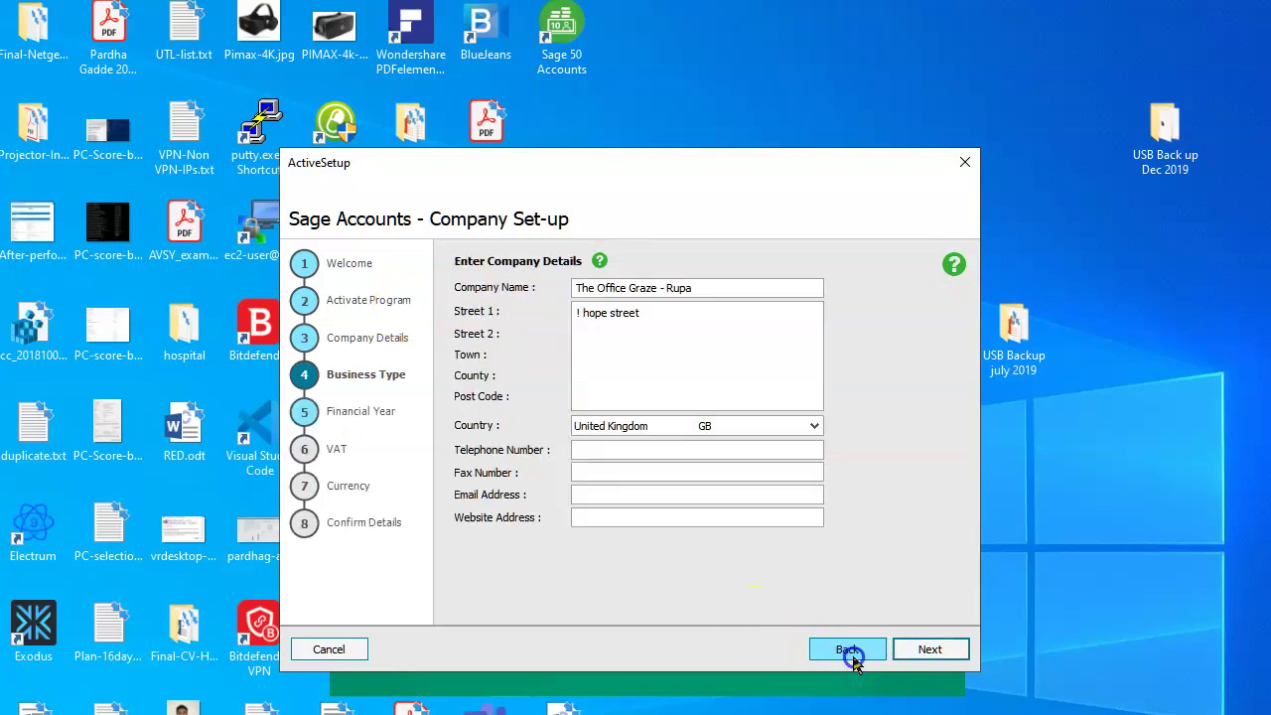
{"action": "left_click", "coordinate": [587, 313]}
{"action": "key", "text": "BackSpace"}
{"action": "type", "text": "1"}
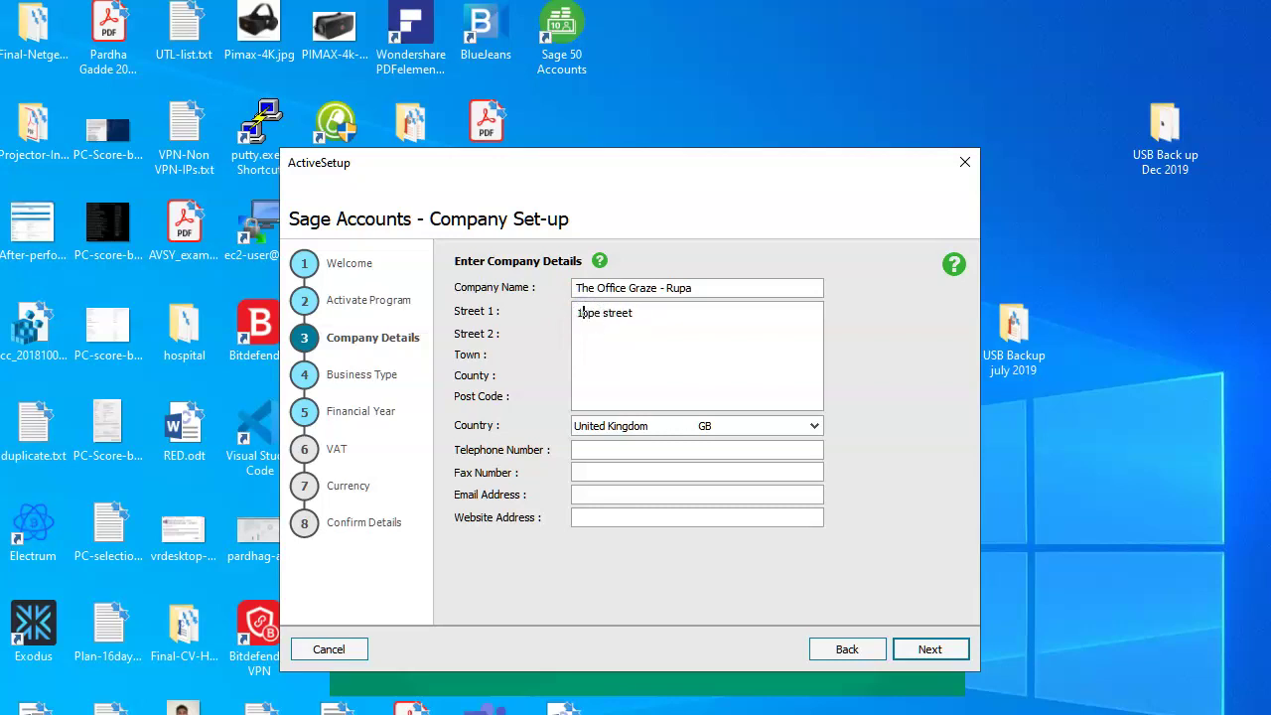
{"action": "left_click", "coordinate": [606, 322]}
{"action": "type", "text": "H"}
{"action": "left_click", "coordinate": [651, 314]}
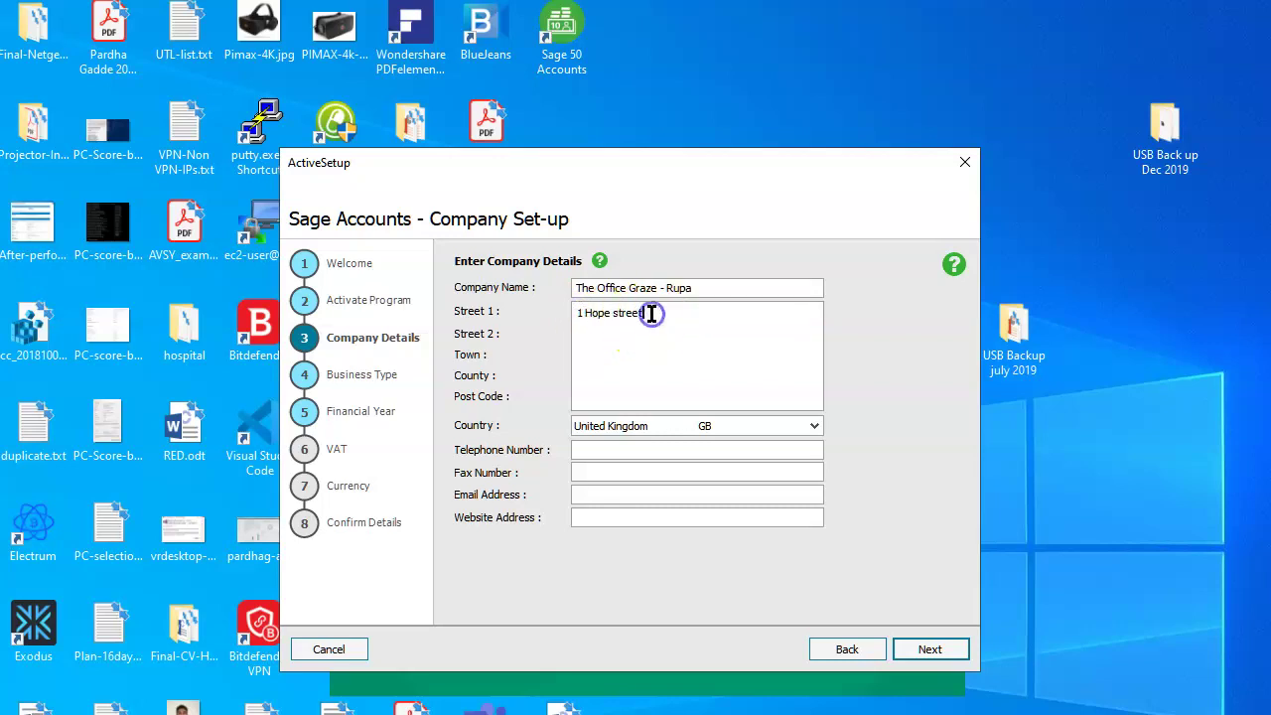
{"action": "key", "text": "Return"}
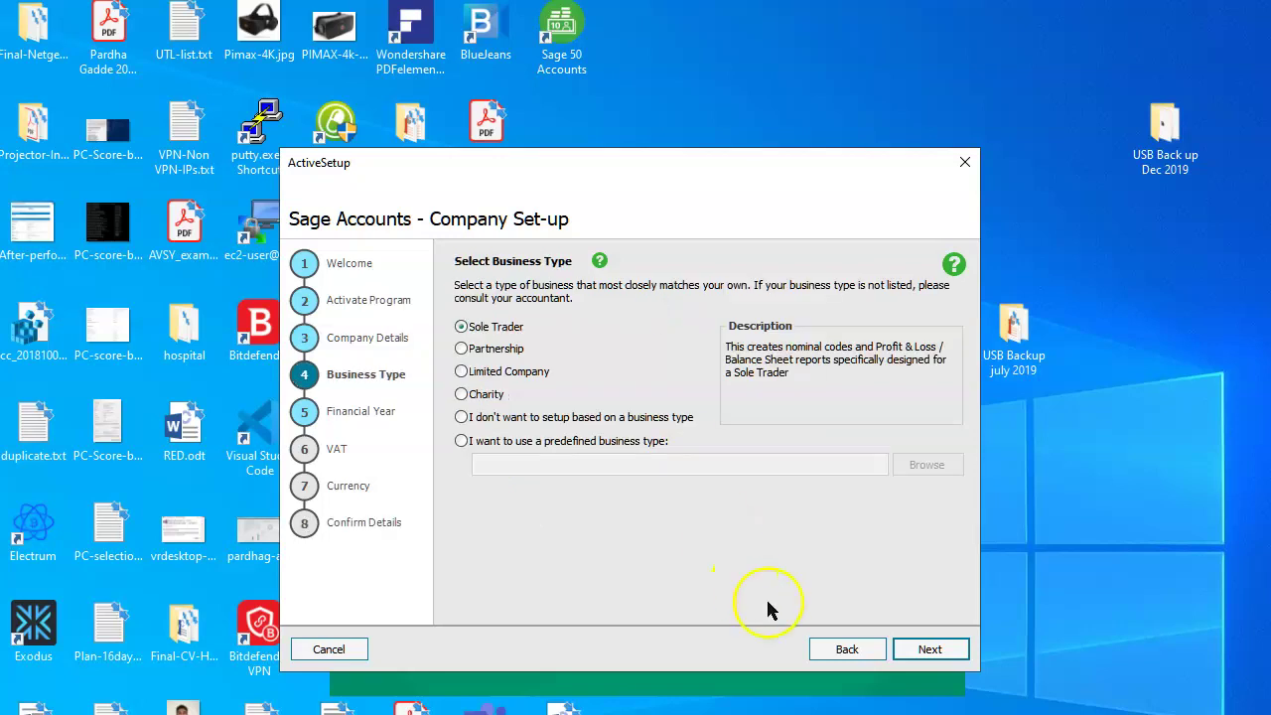
Fill in the second street line and county of the business address, and accept Sole Trader as the business type.
{"action": "left_click", "coordinate": [832, 648]}
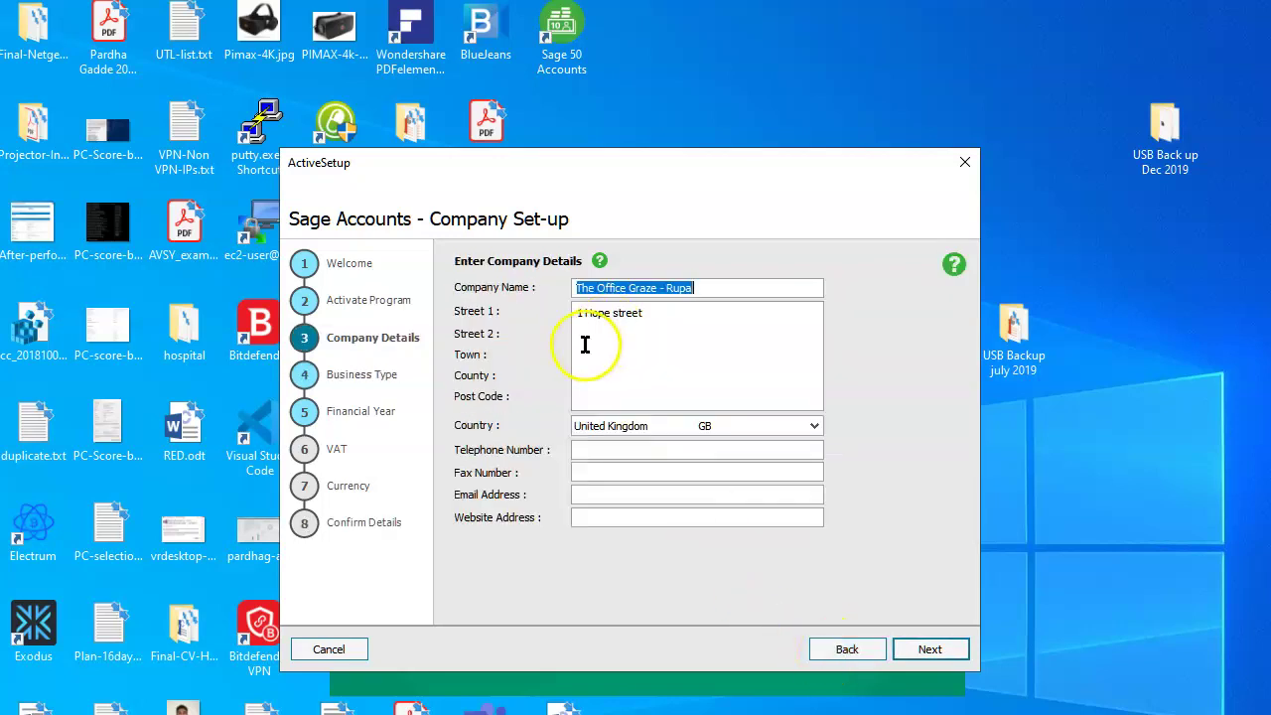
{"action": "left_click", "coordinate": [586, 337]}
{"action": "type", "text": "Cathertown"}
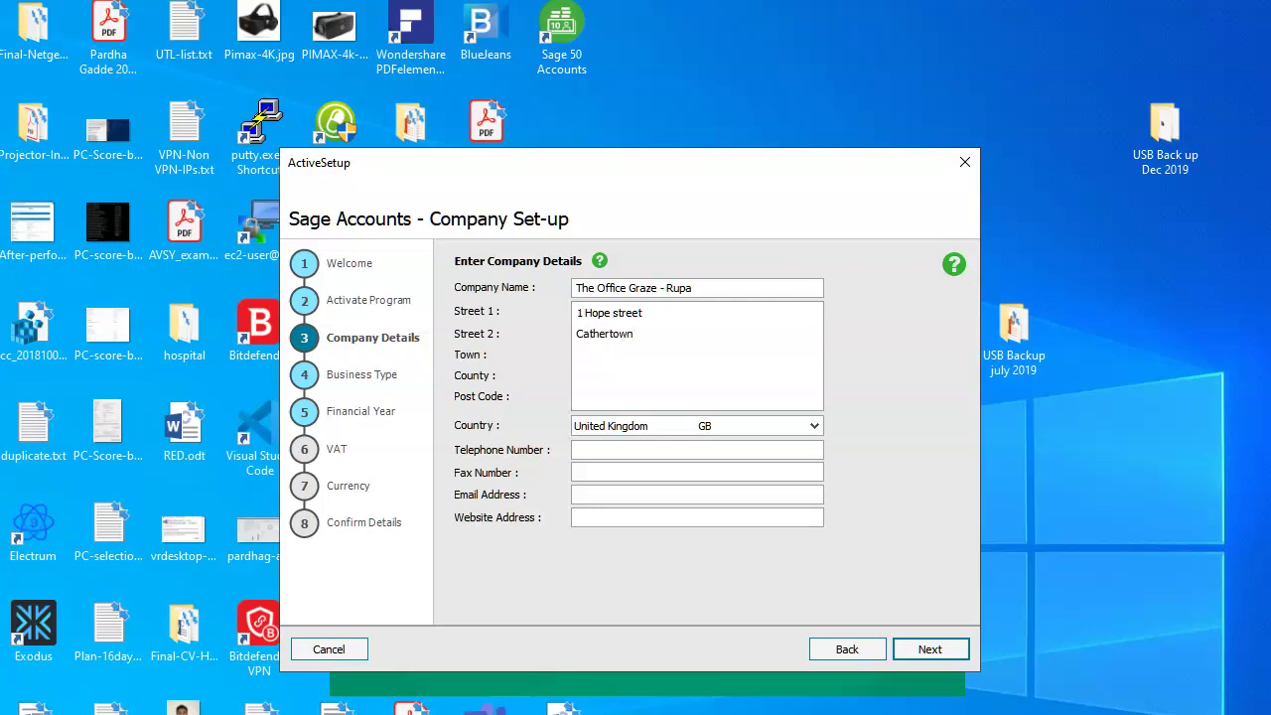
{"action": "left_click", "coordinate": [582, 377]}
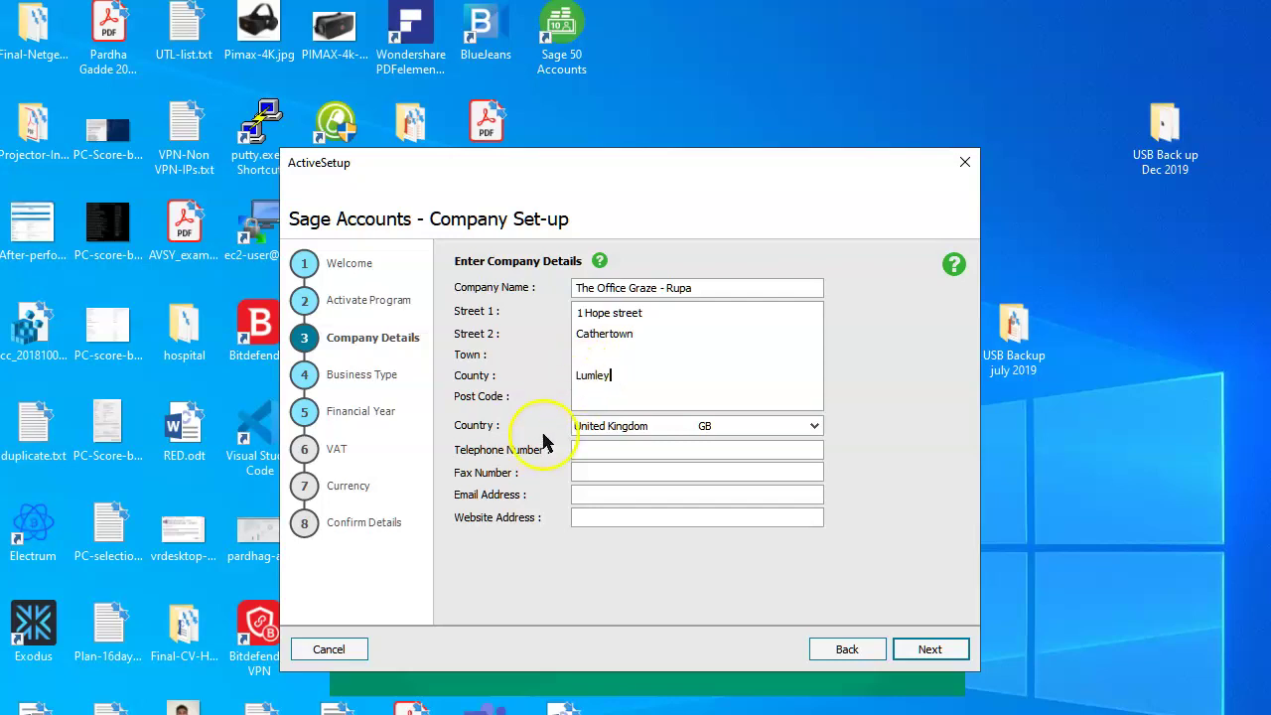
{"action": "left_click", "coordinate": [585, 399]}
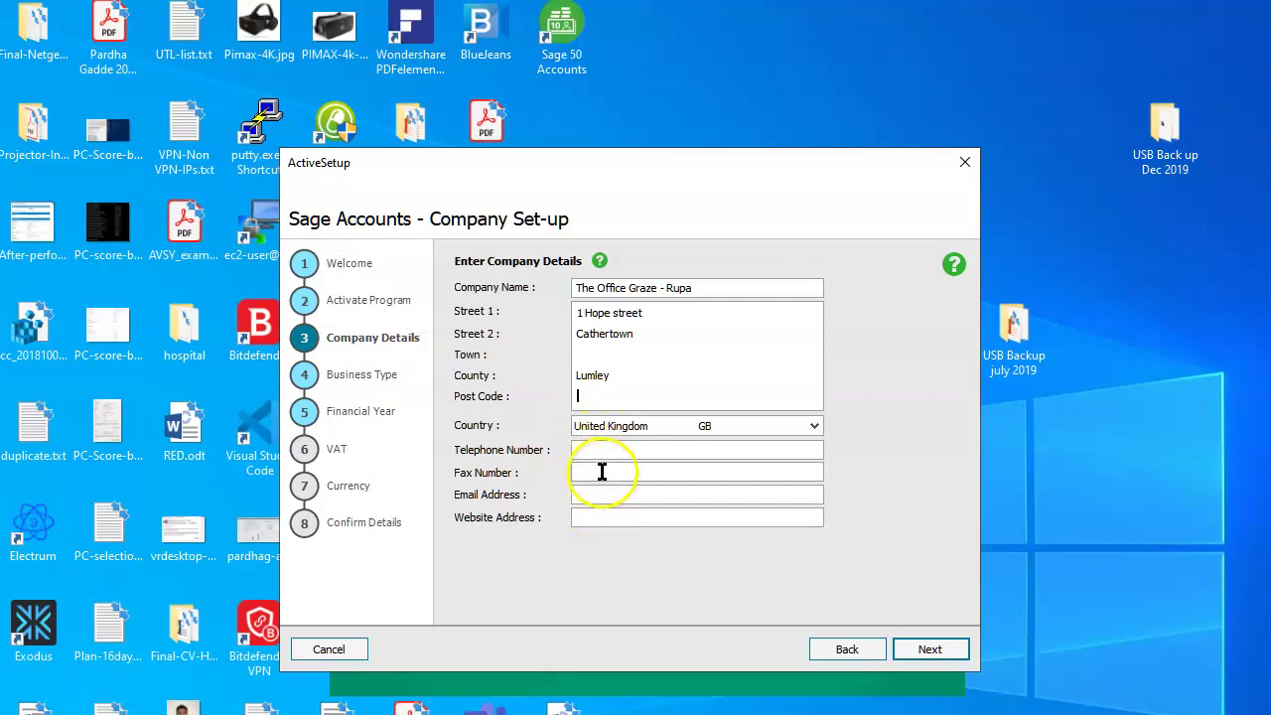
{"action": "left_click", "coordinate": [926, 649]}
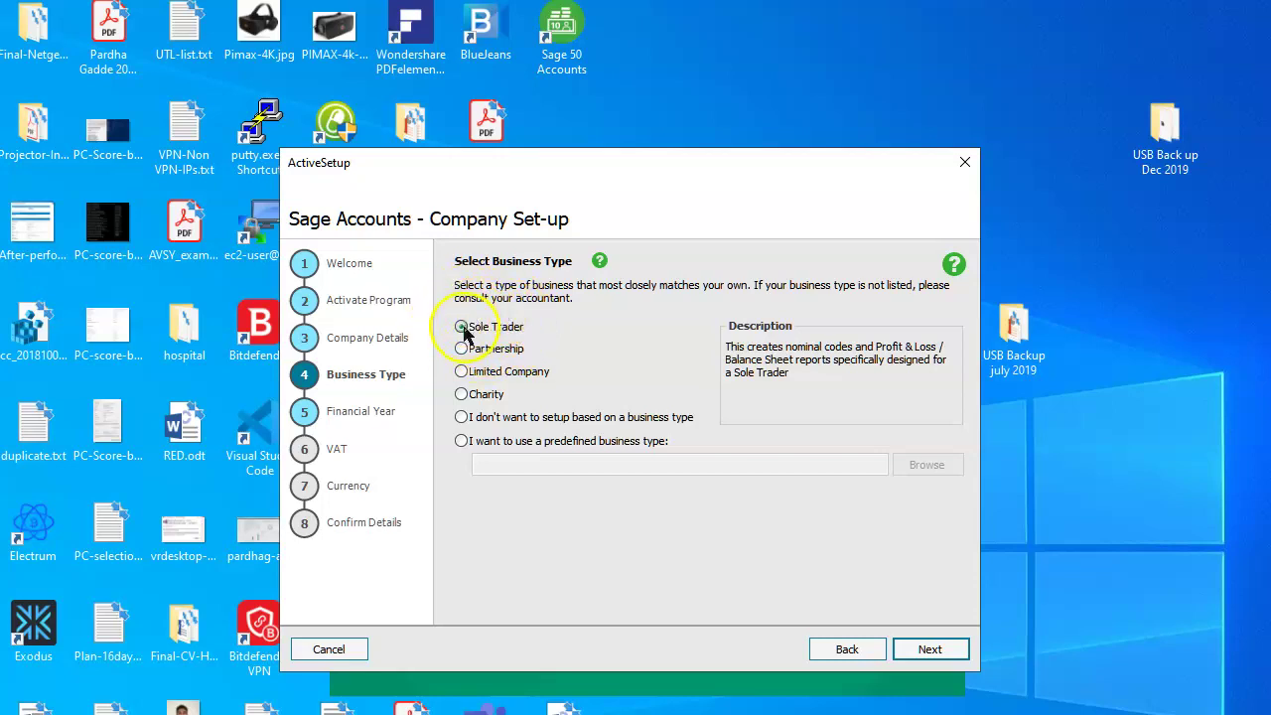
{"action": "left_click", "coordinate": [923, 658]}
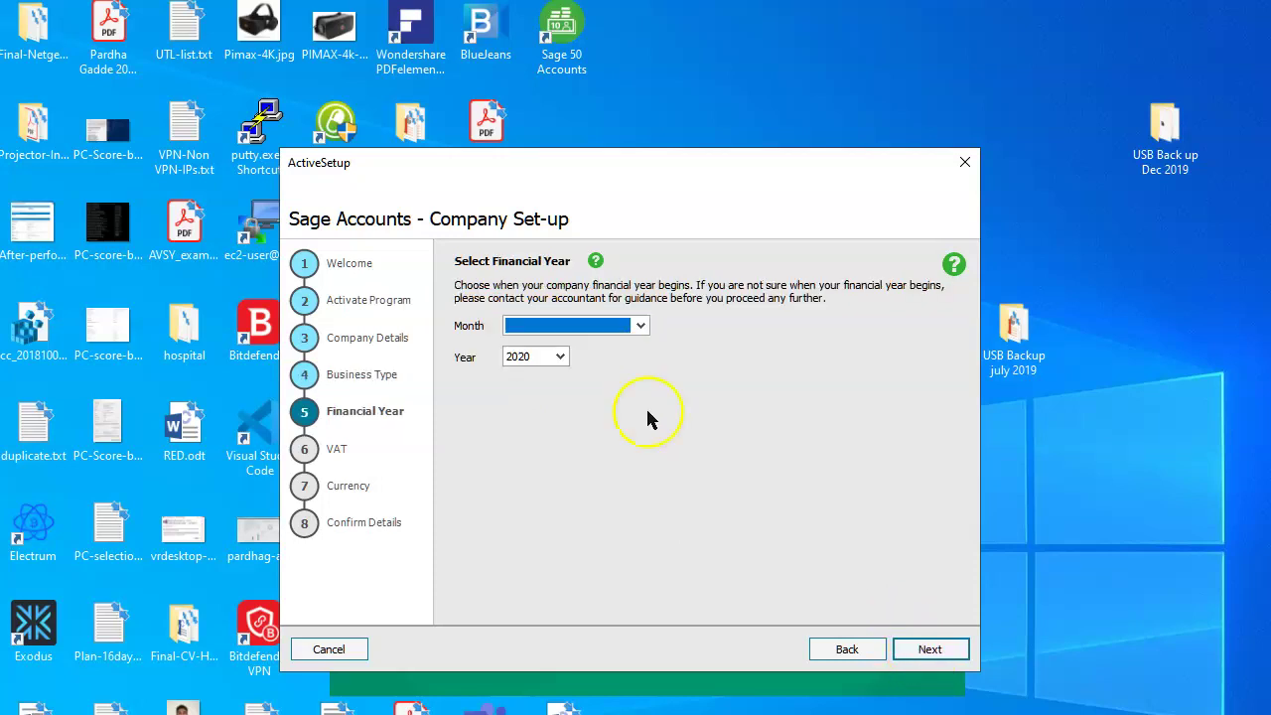
Check the accounting period in Office graze.doc and set the financial year to begin in June 2019.
{"action": "key", "text": "alt+Tab"}
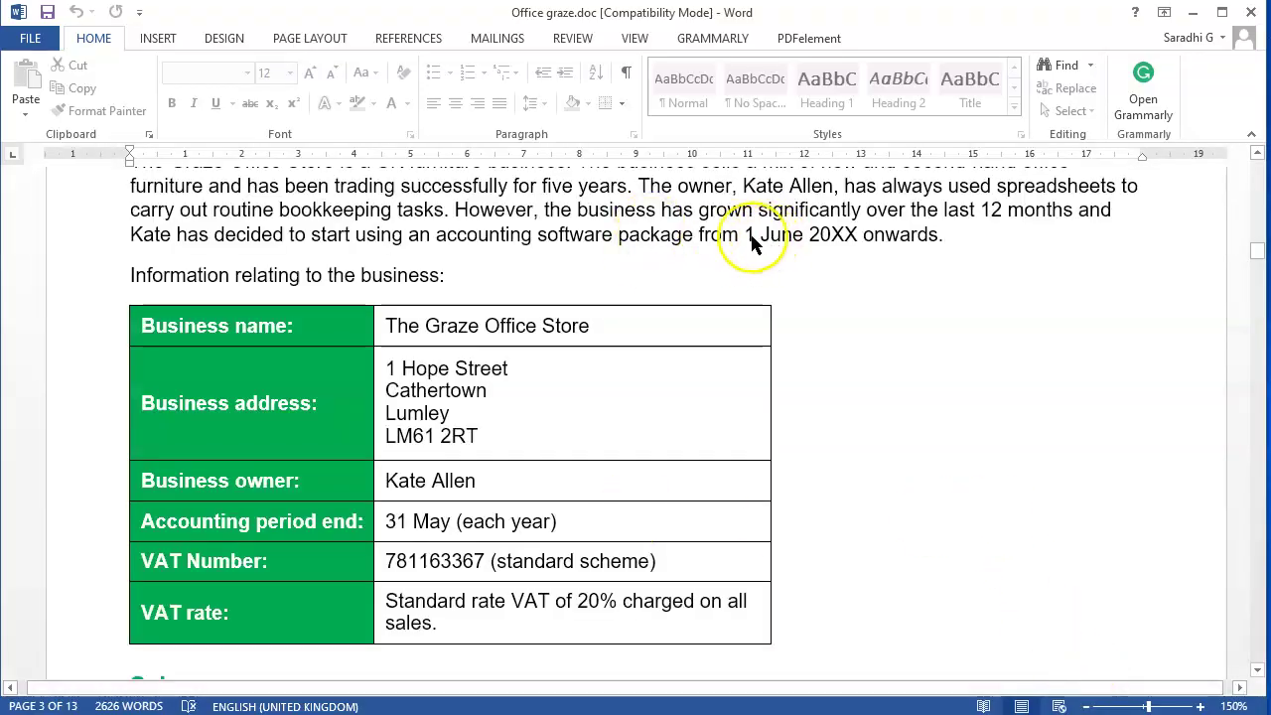
{"action": "left_click", "coordinate": [1194, 13]}
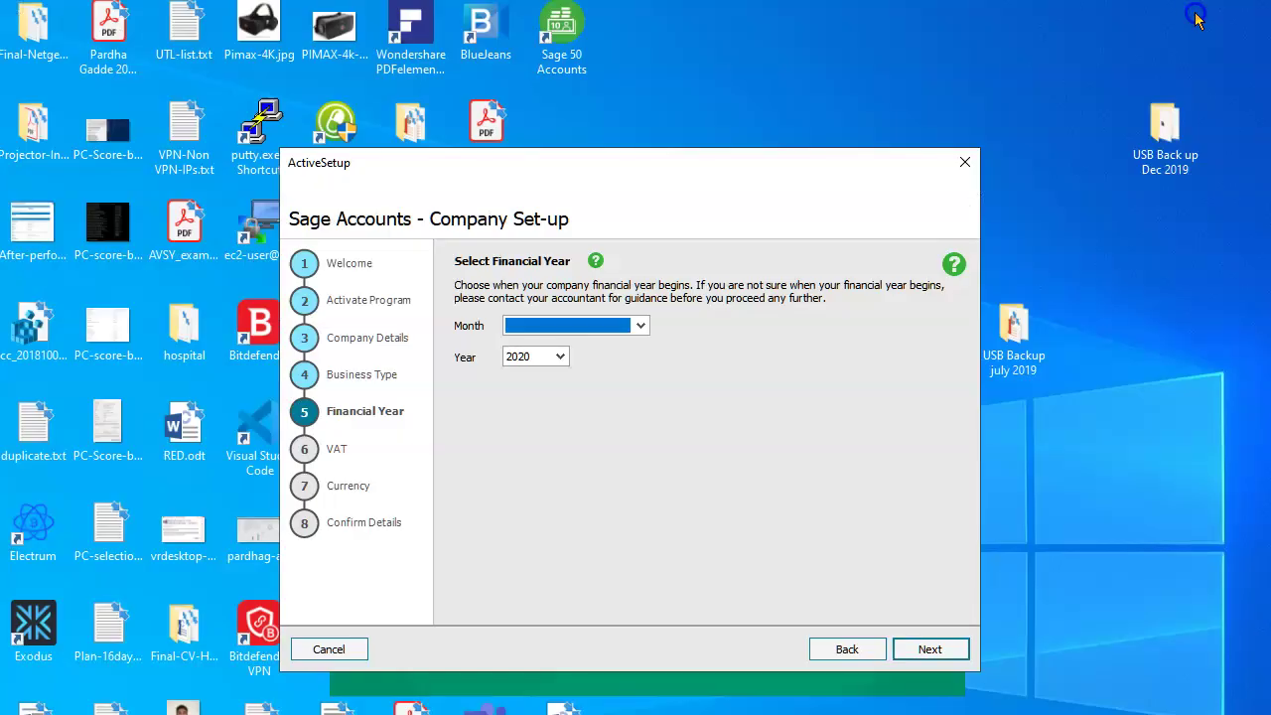
{"action": "left_click", "coordinate": [642, 327]}
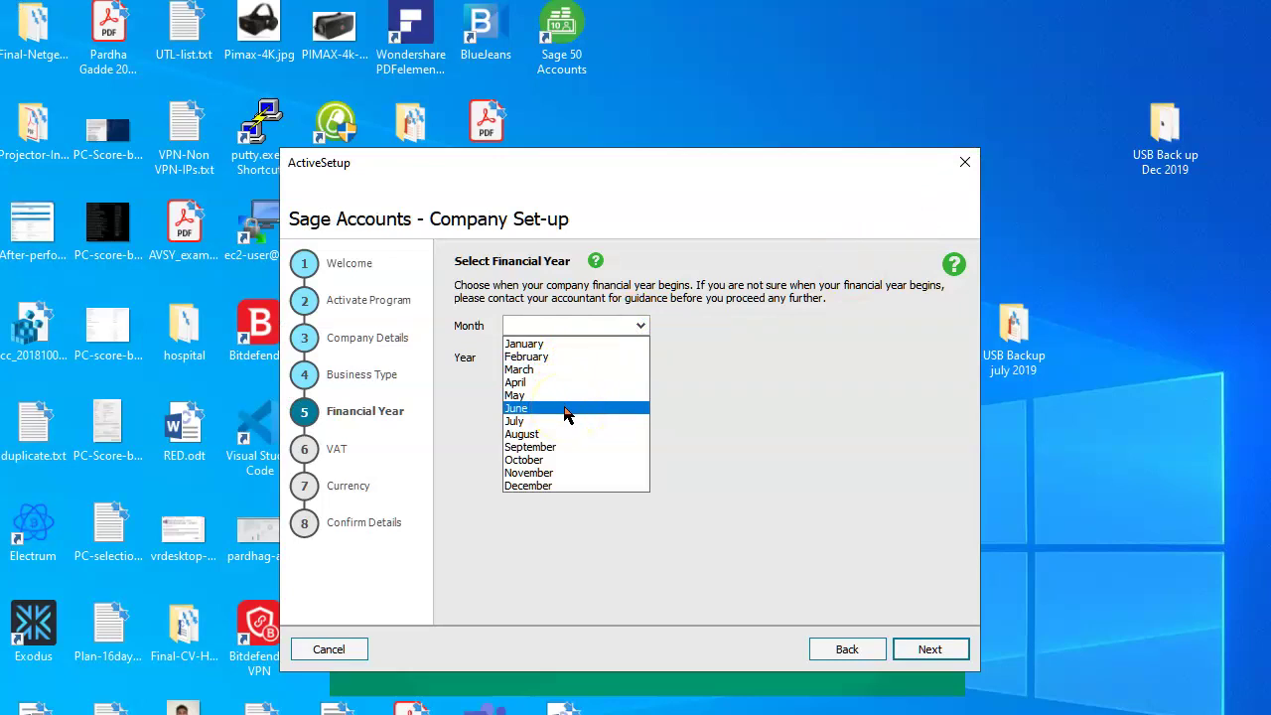
{"action": "left_click", "coordinate": [564, 414]}
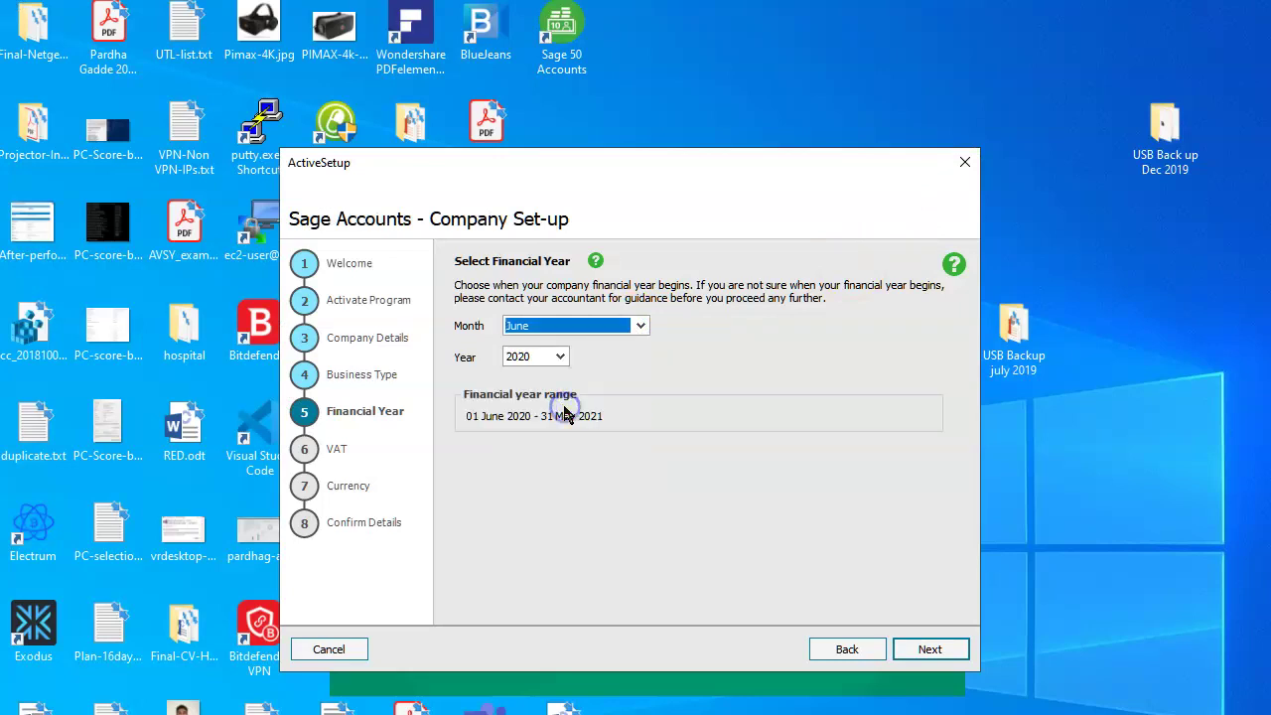
{"action": "left_click", "coordinate": [560, 357]}
{"action": "left_click", "coordinate": [561, 376]}
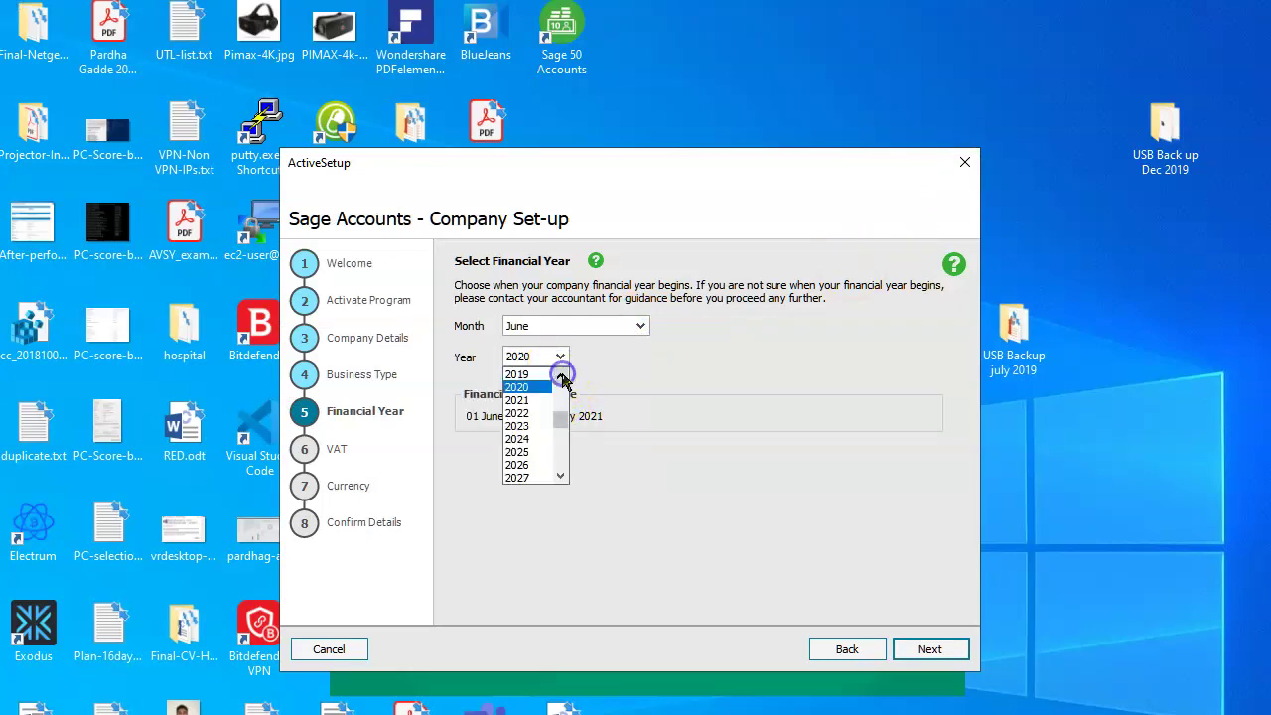
{"action": "left_click", "coordinate": [526, 374]}
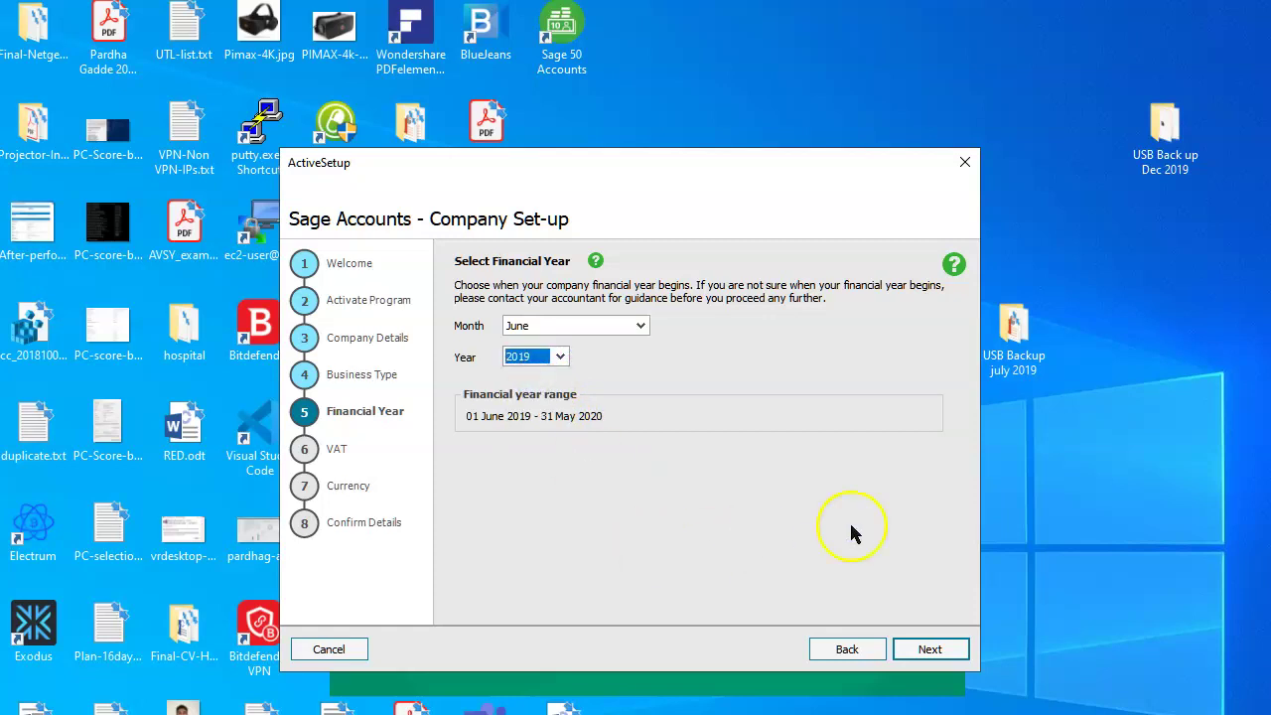
{"action": "left_click", "coordinate": [929, 649]}
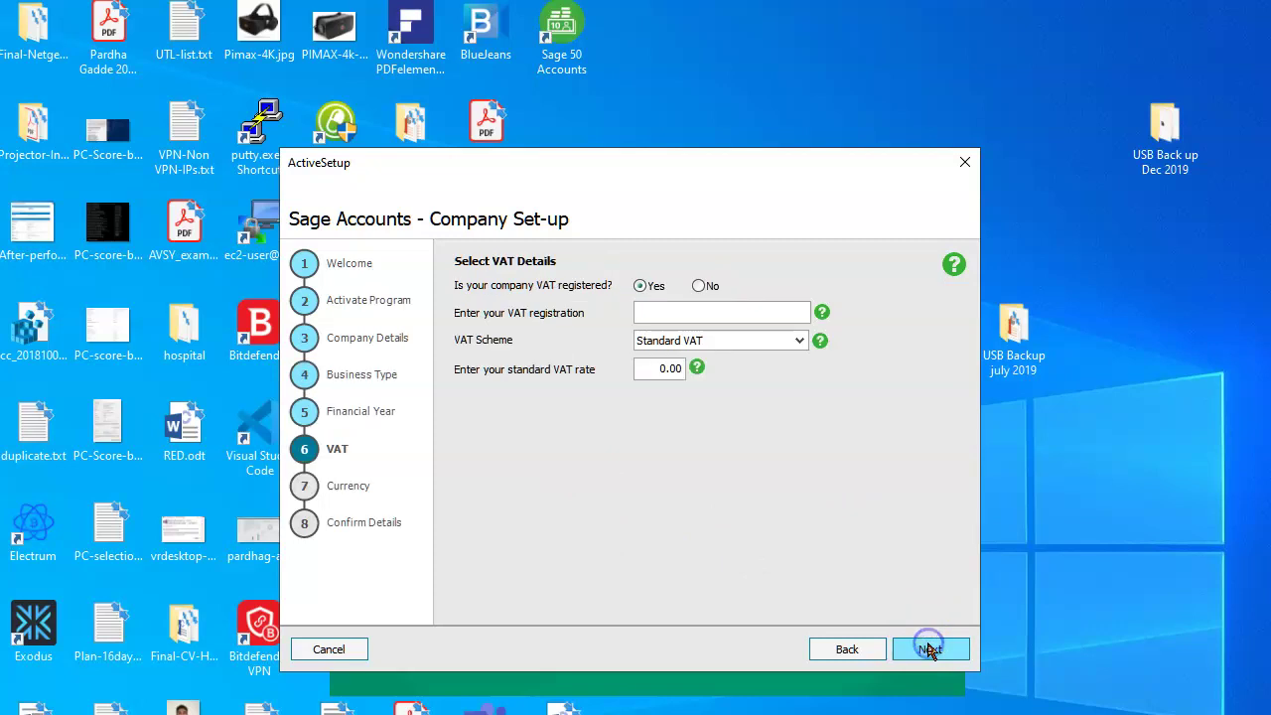
Set the standard VAT rate to 20.00 under the Standard VAT scheme, leaving the VAT registration number blank.
{"action": "left_click", "coordinate": [649, 369]}
{"action": "type", "text": "2"}
{"action": "left_click", "coordinate": [680, 312]}
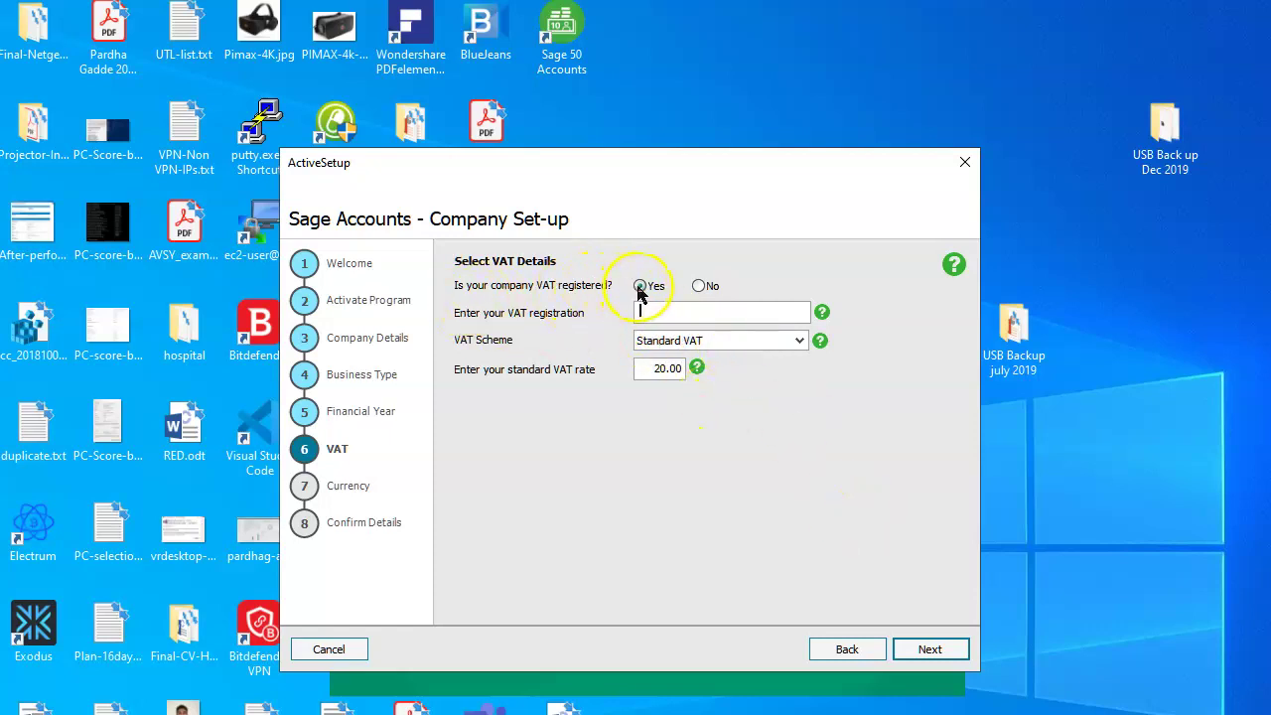
{"action": "left_click", "coordinate": [921, 654]}
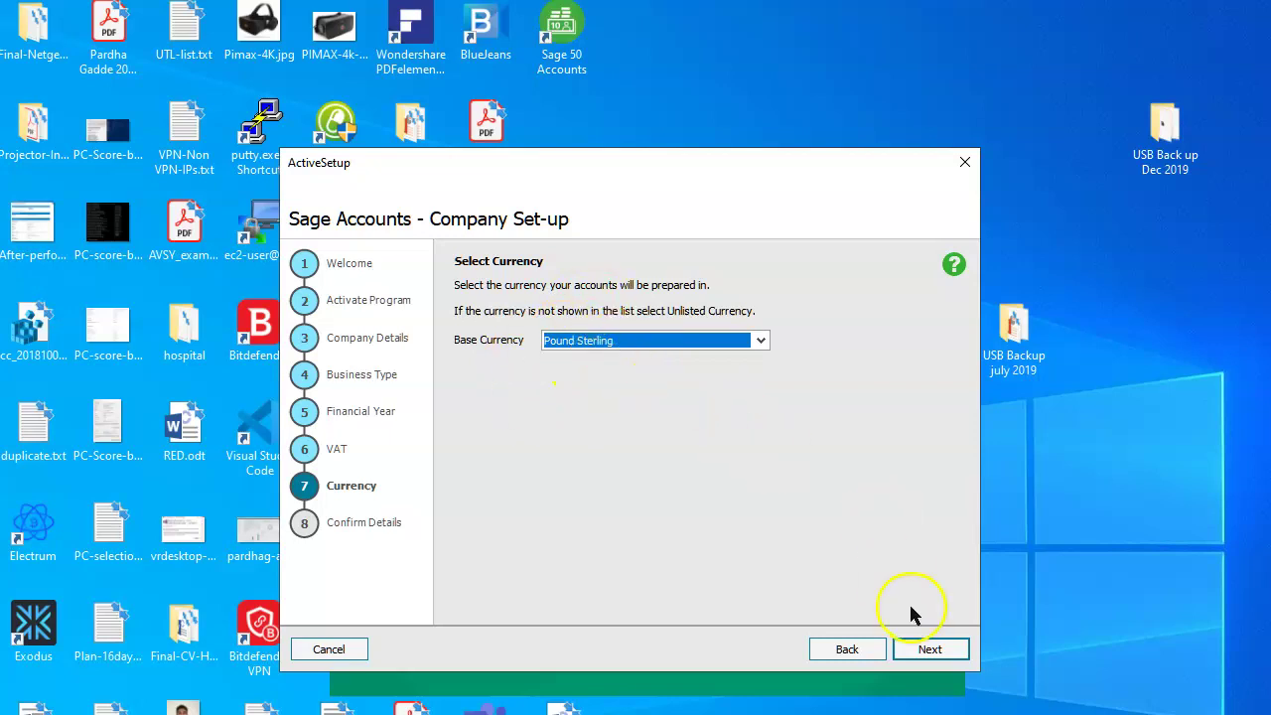
Accept Pound Sterling as the base currency and create the company, acknowledging the password information message.
{"action": "left_click", "coordinate": [927, 651]}
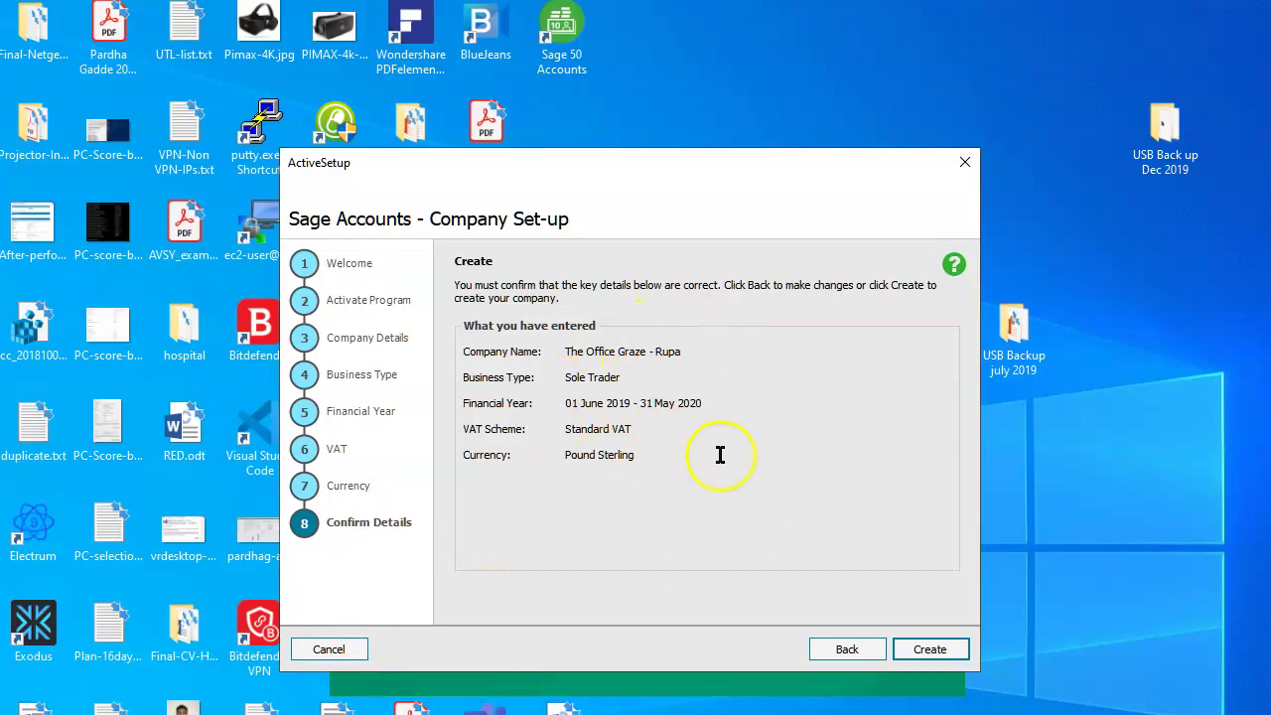
{"action": "left_click", "coordinate": [930, 651]}
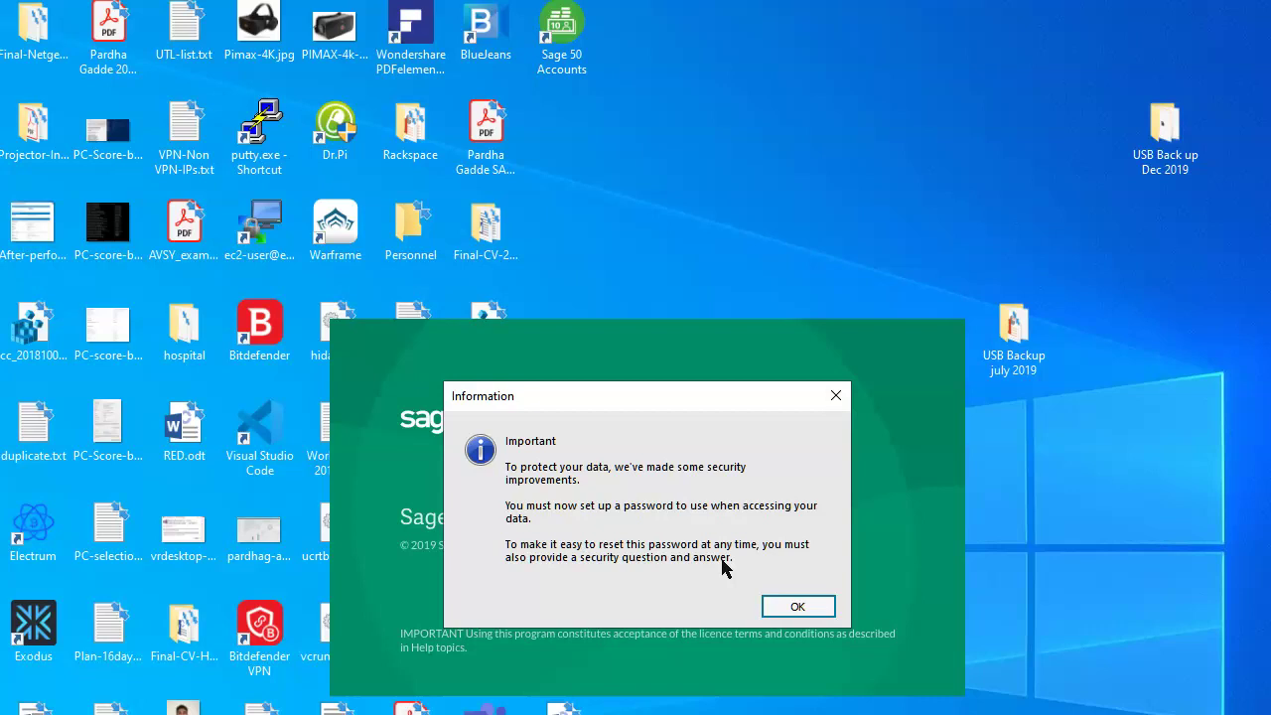
{"action": "left_click", "coordinate": [798, 607]}
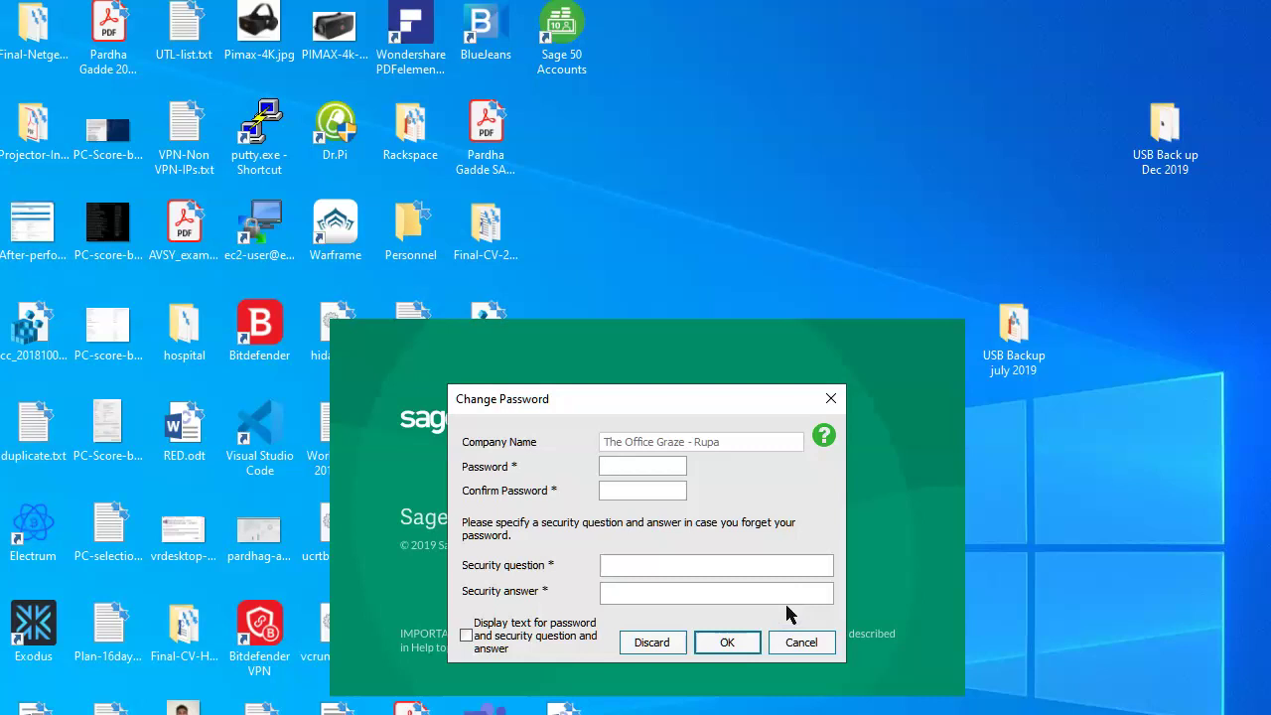
Enter and confirm the company password with a security question and answer, and skip customising the company.
{"action": "type", "text": "****"}
{"action": "key", "text": "Tab"}
{"action": "type", "text": "****"}
{"action": "key", "text": "Tab"}
{"action": "type", "text": "***"}
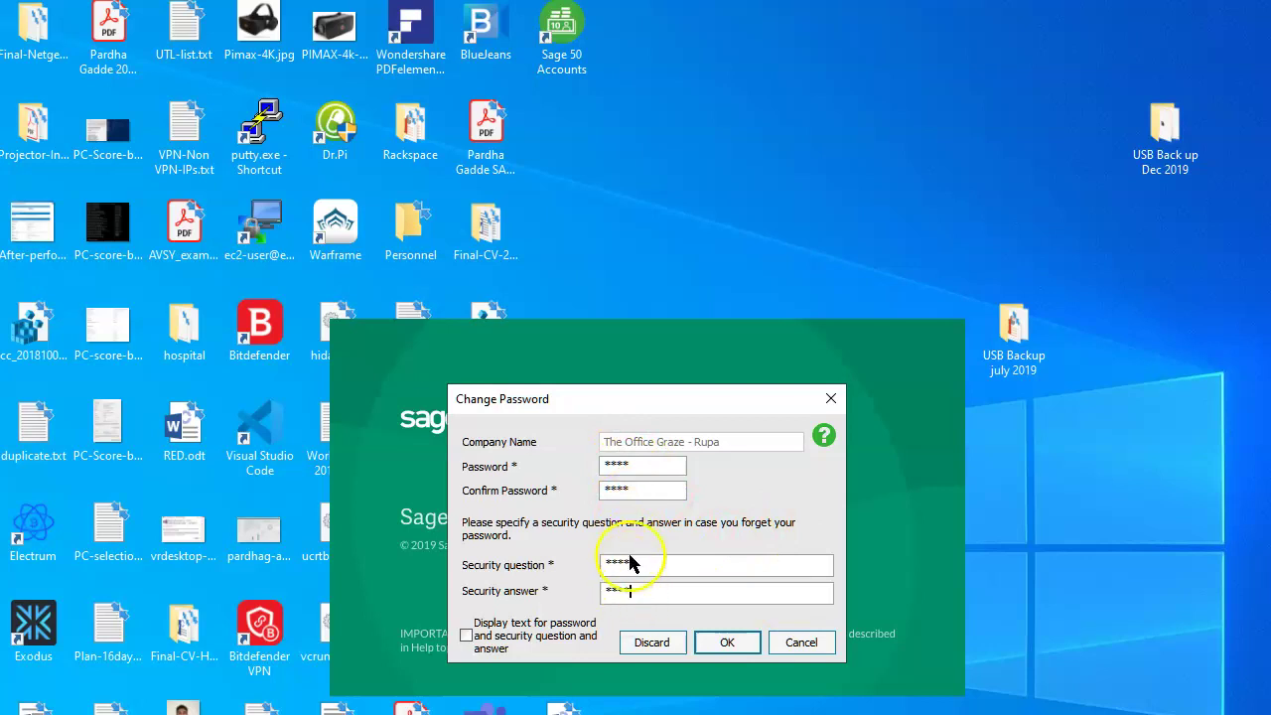
{"action": "left_click", "coordinate": [727, 644]}
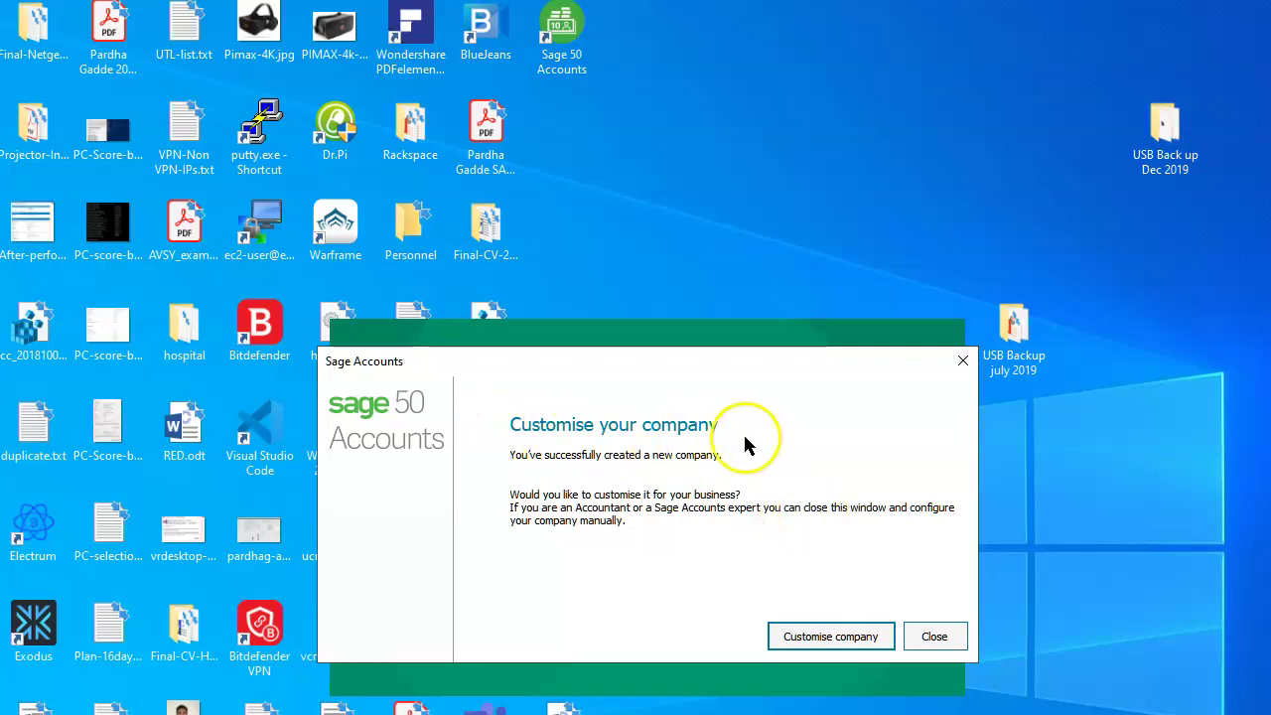
{"action": "left_click", "coordinate": [933, 638]}
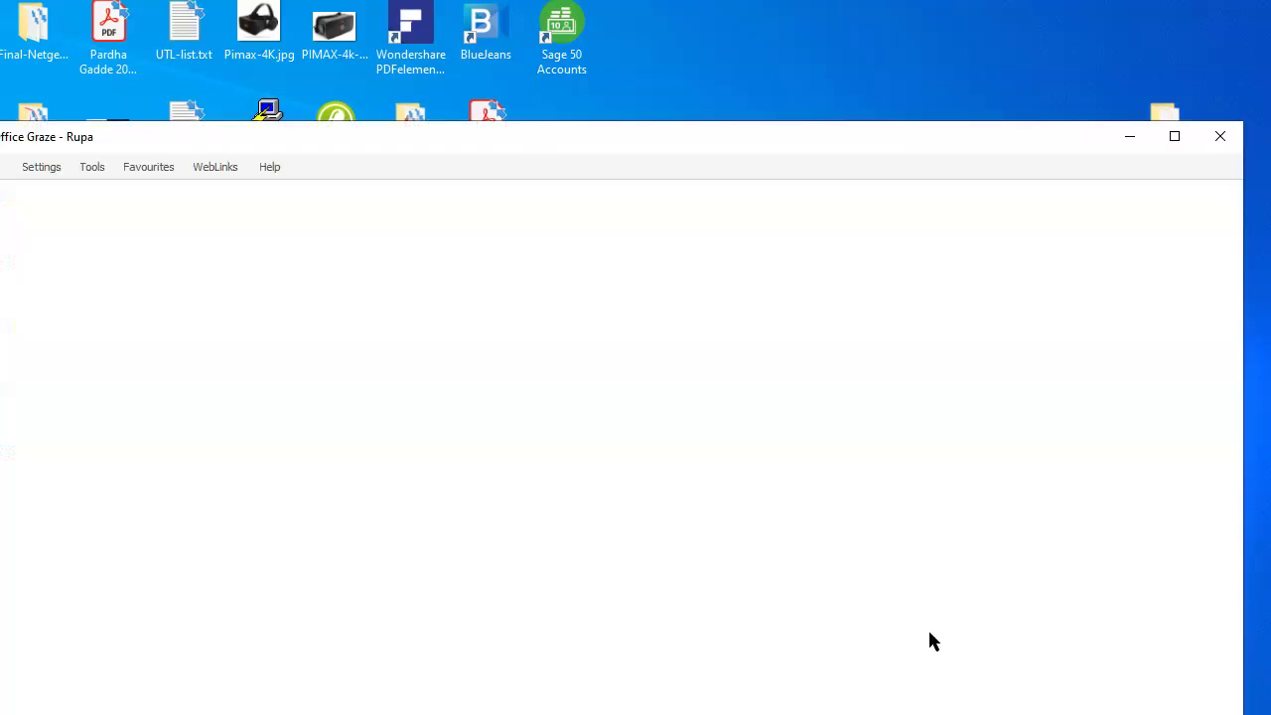
Reposition and narrow the main Sage 50 Accounts window so that all of it fits within the visible screen width.
{"action": "left_click", "coordinate": [683, 144]}
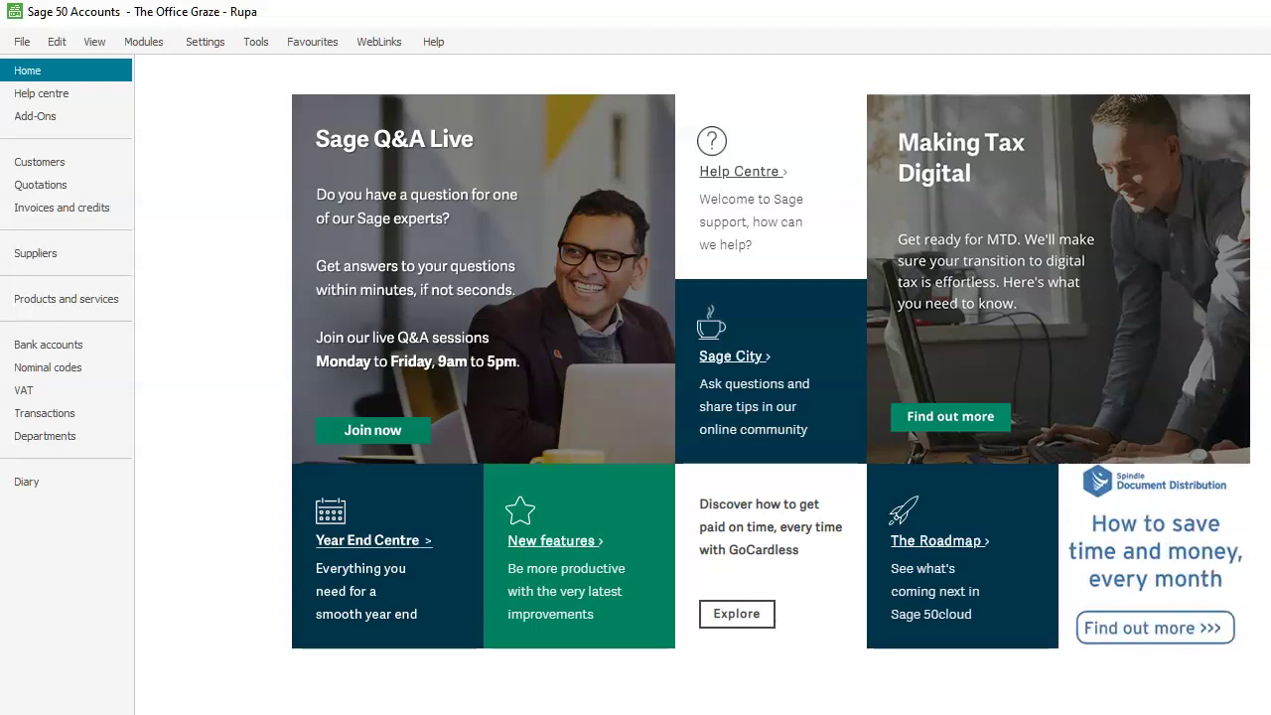
{"action": "left_click_drag", "start_coordinate": [1270, 692], "coordinate": [1261, 692]}
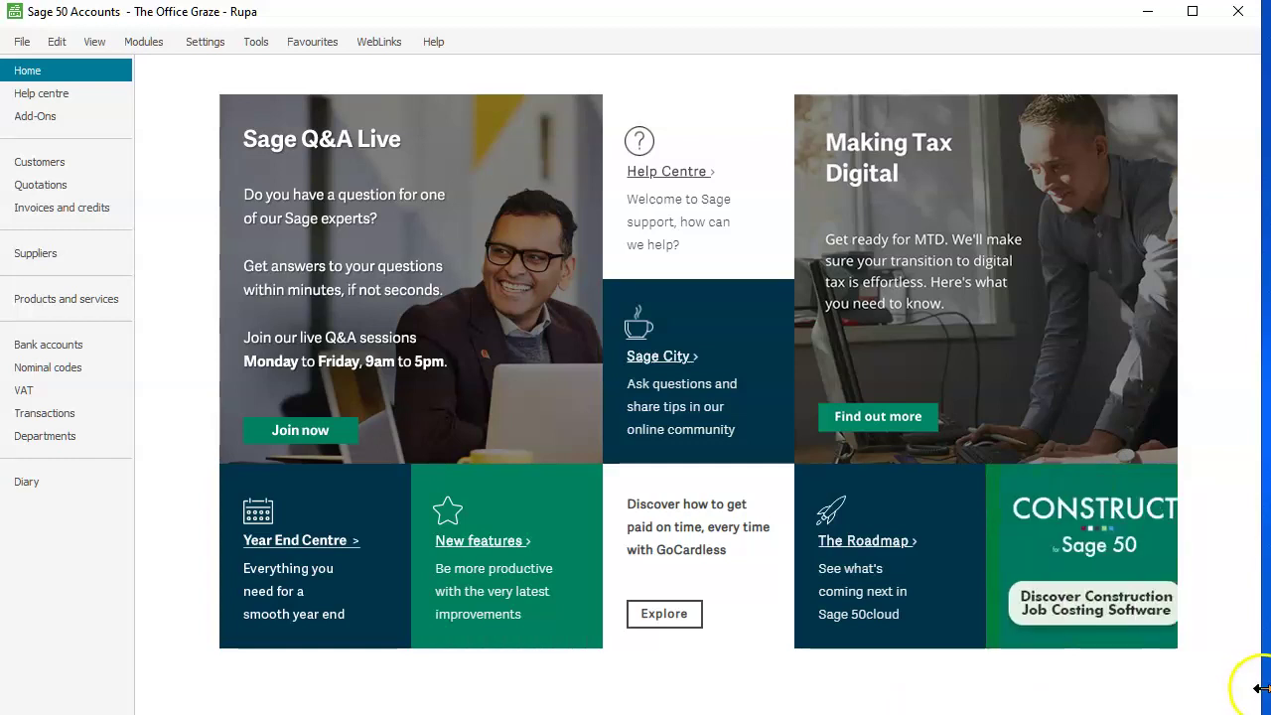
{"action": "left_click_drag", "start_coordinate": [1259, 695], "coordinate": [1228, 695]}
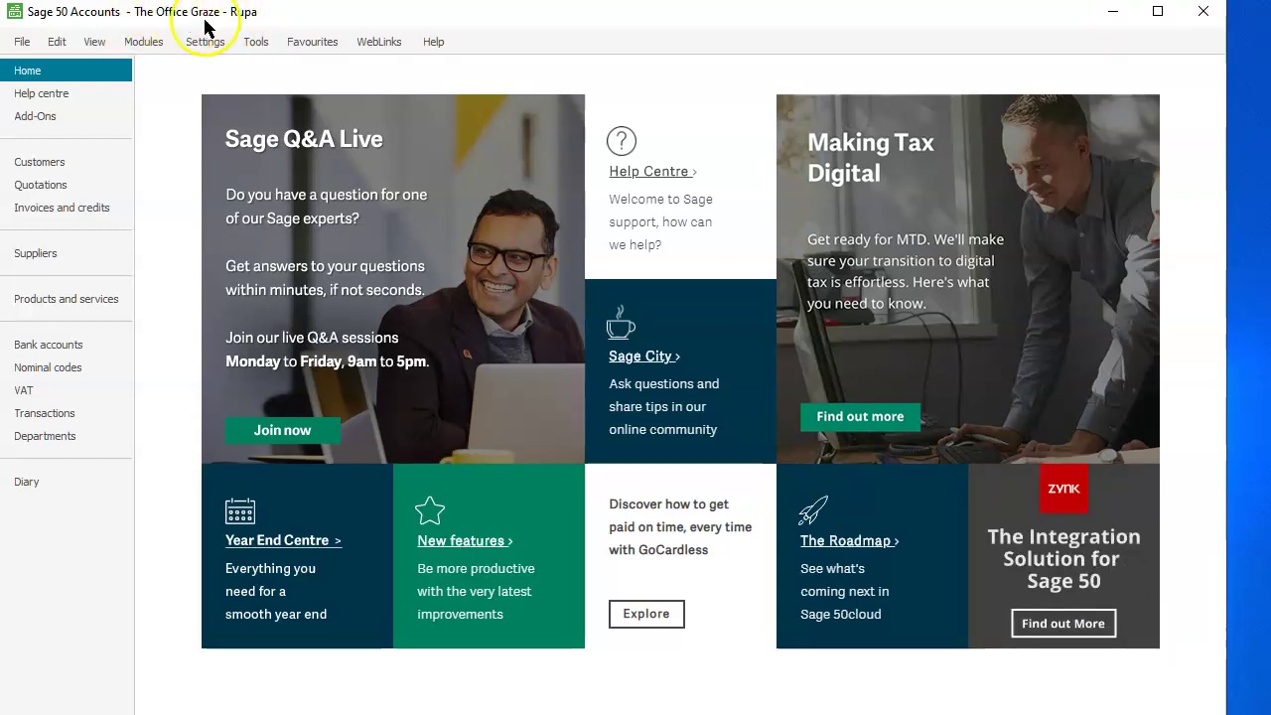
{"action": "double_click", "coordinate": [477, 14]}
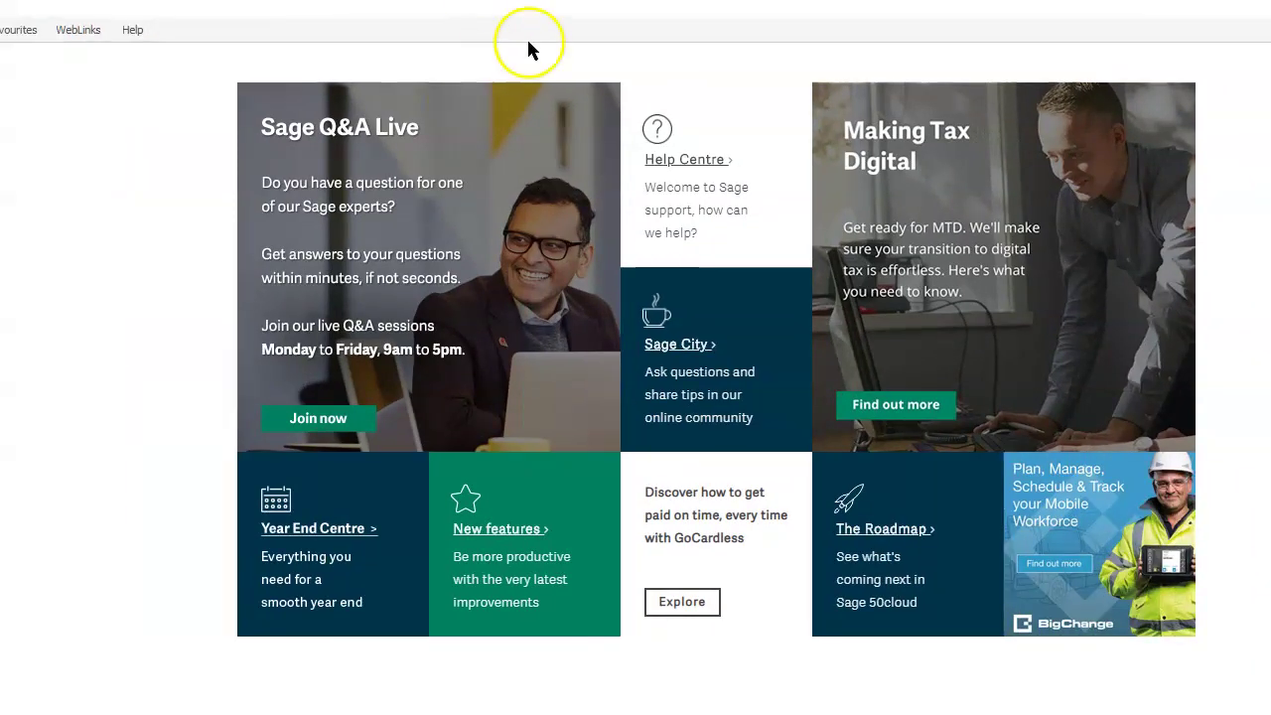
{"action": "left_click", "coordinate": [1269, 3]}
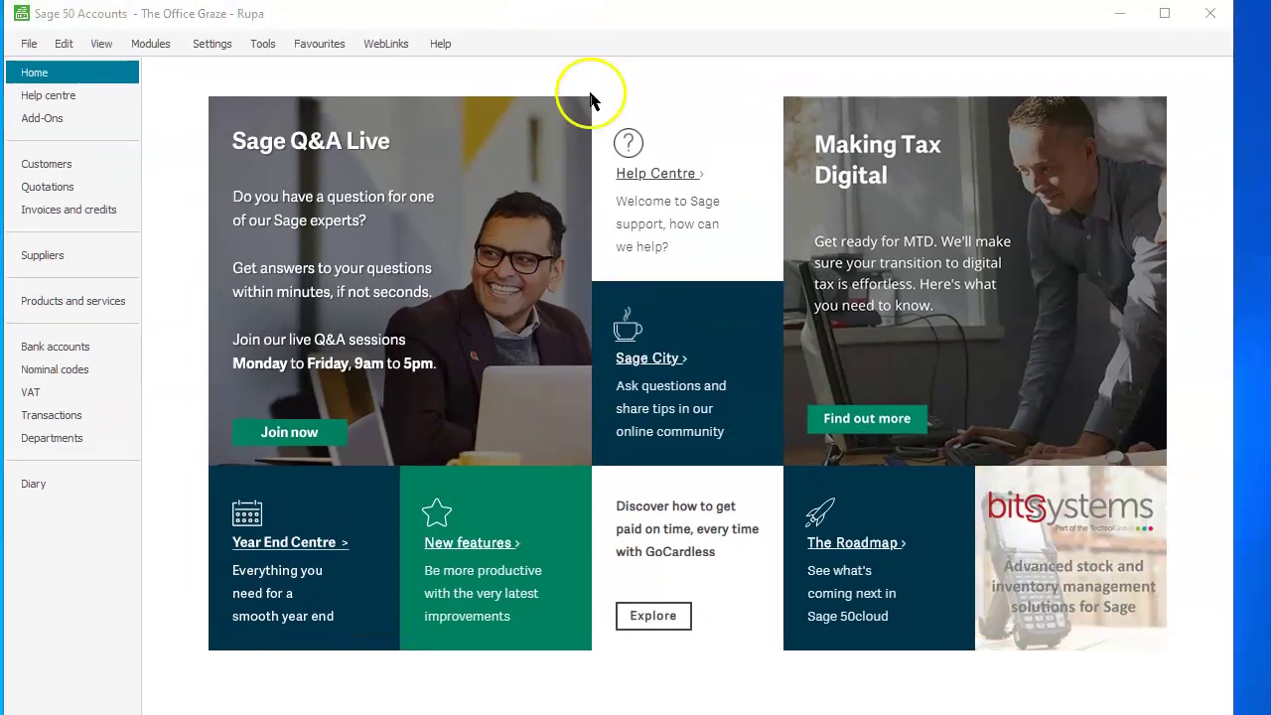
Change the default program date to 30/06/2019.
{"action": "left_click", "coordinate": [220, 49]}
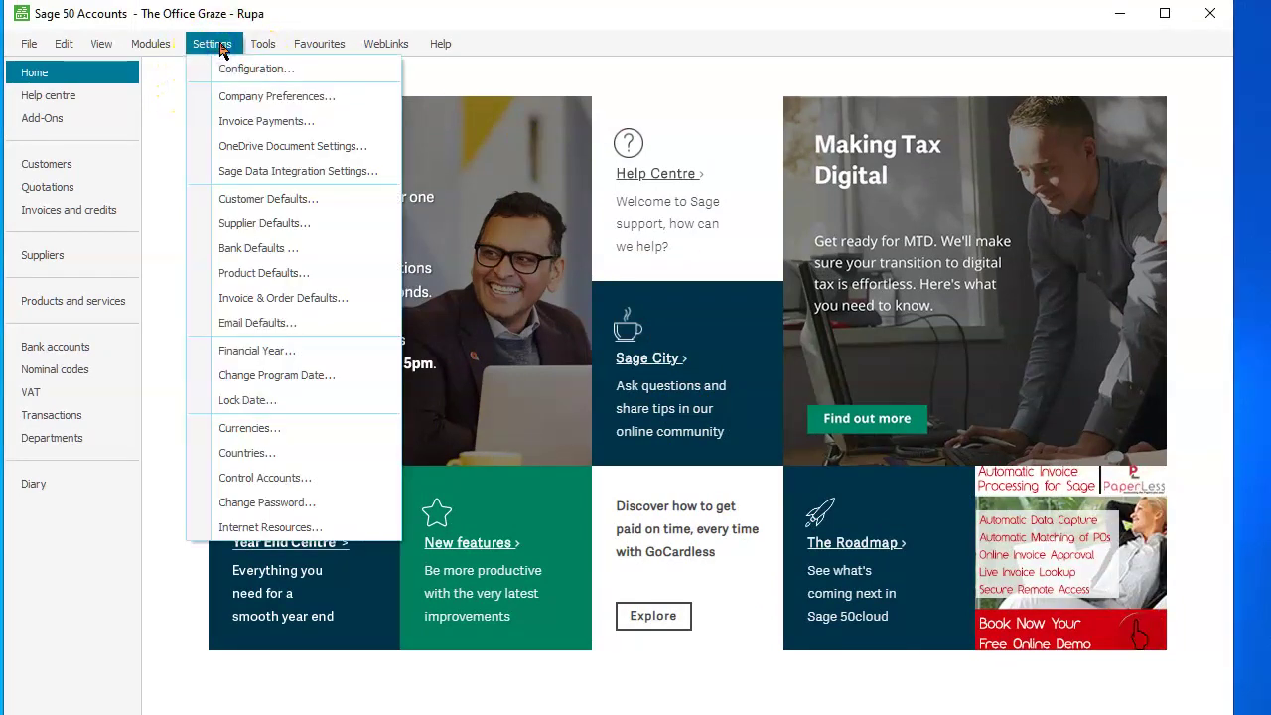
{"action": "left_click", "coordinate": [266, 378]}
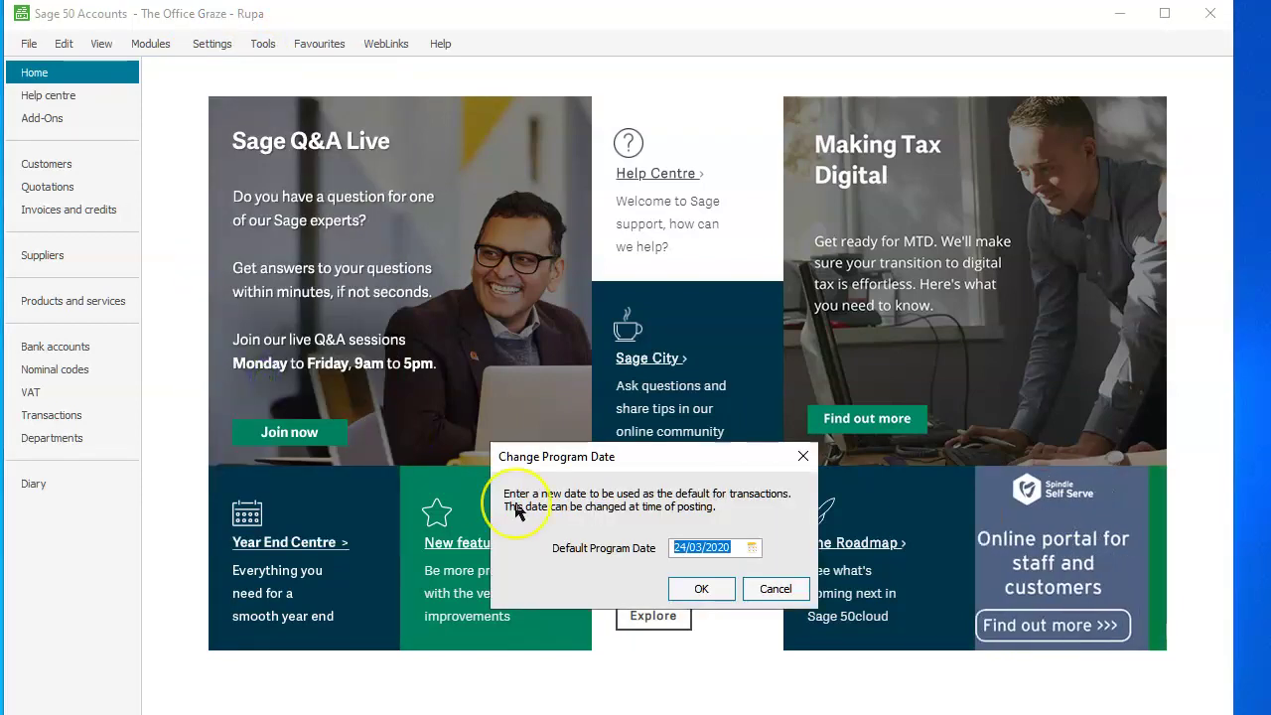
{"action": "type", "text": "30/06/20"}
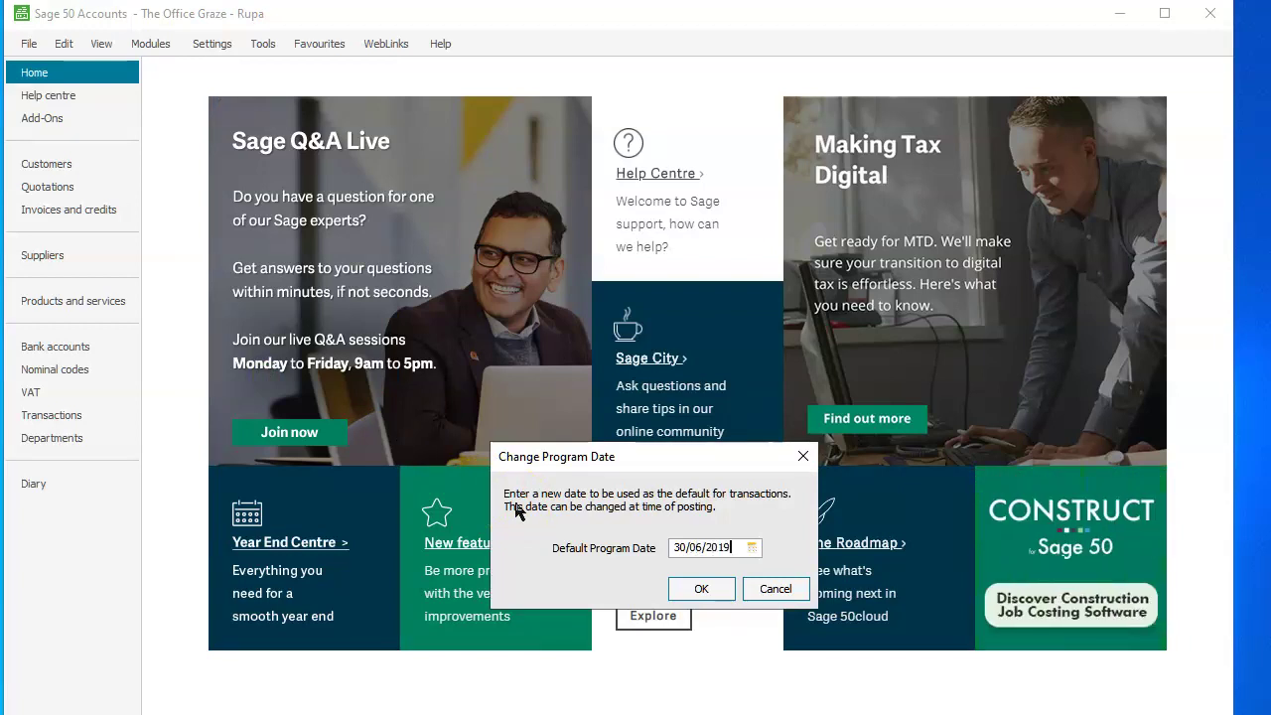
{"action": "left_click", "coordinate": [701, 588]}
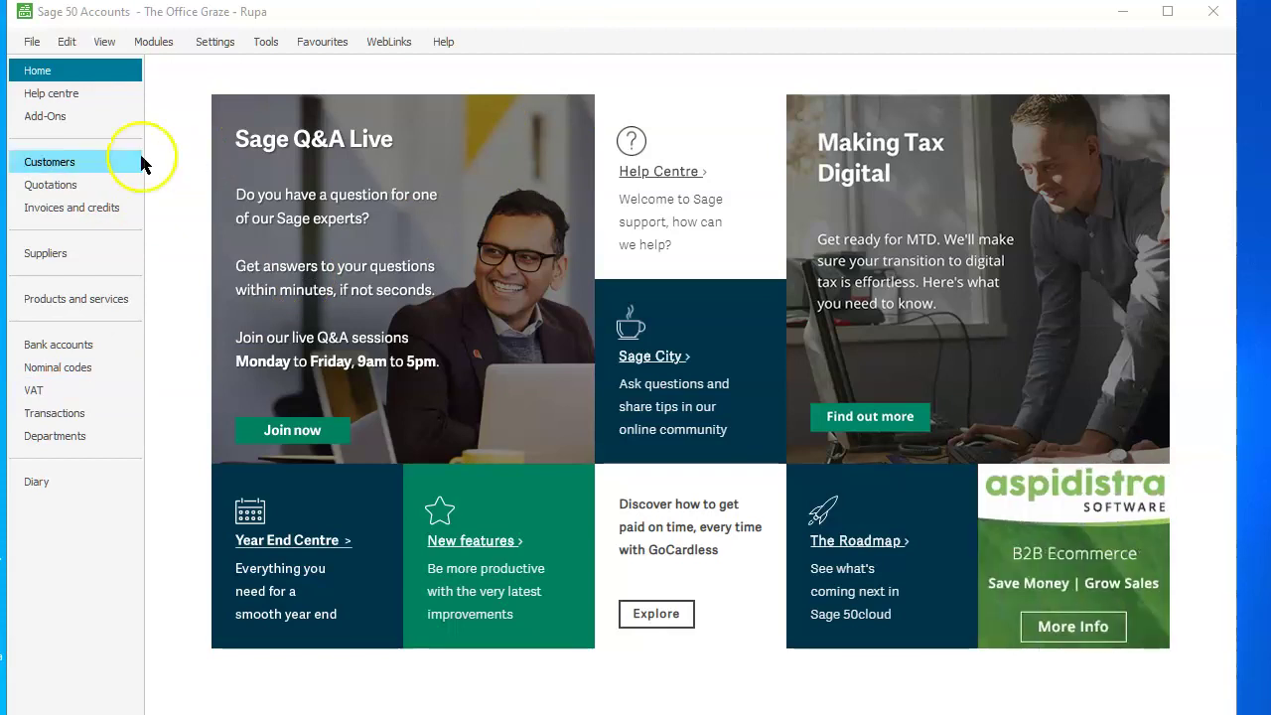
Open the customer records and start the wizard for creating a new customer account.
{"action": "left_click", "coordinate": [59, 171]}
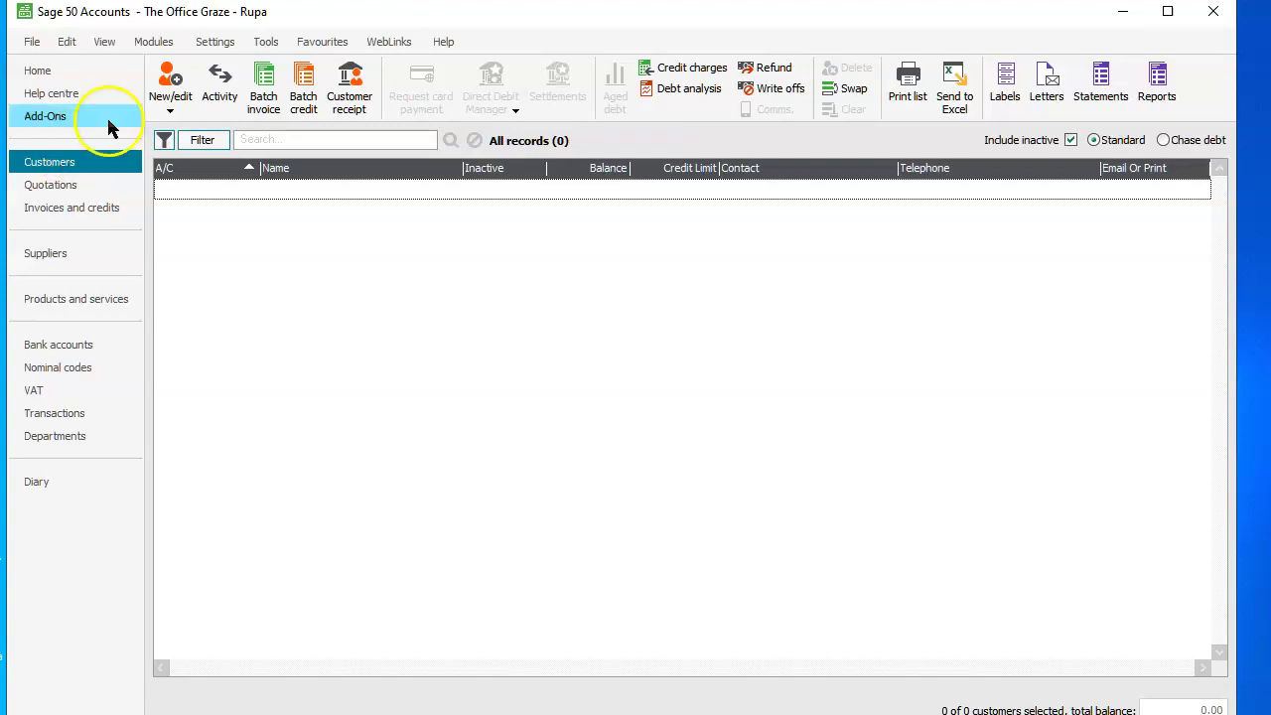
{"action": "left_click", "coordinate": [171, 111]}
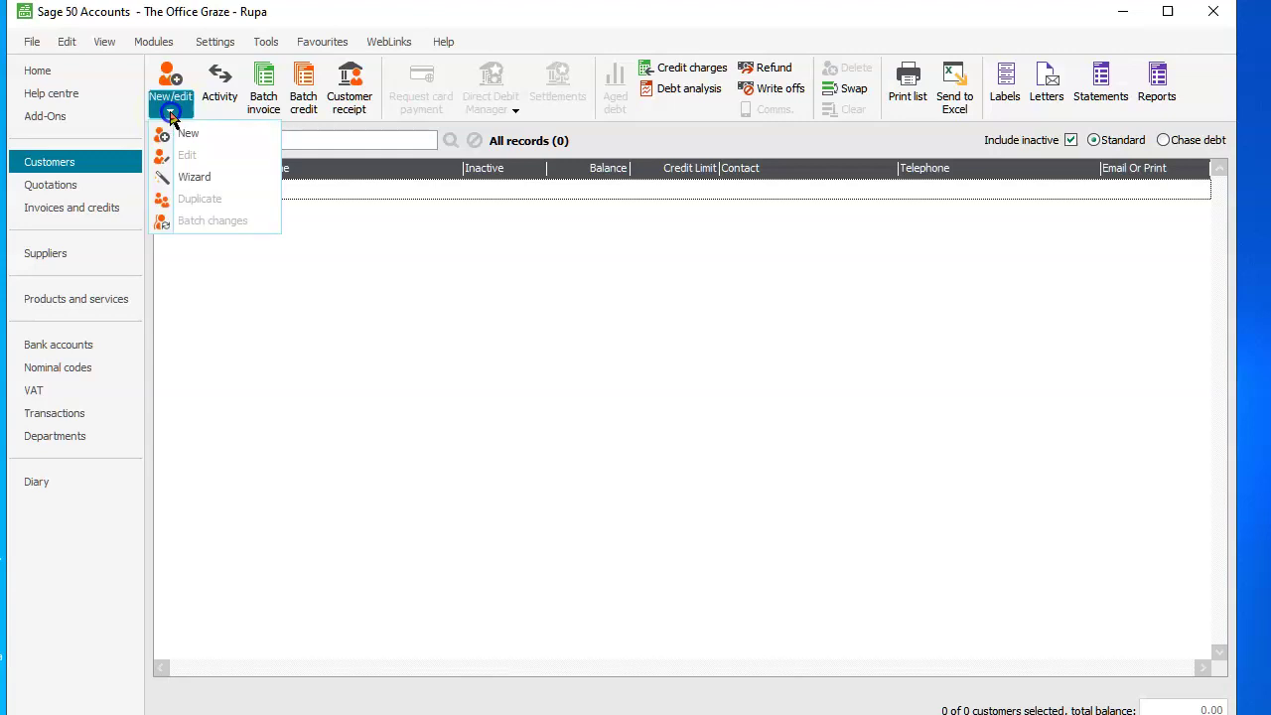
{"action": "left_click", "coordinate": [196, 184]}
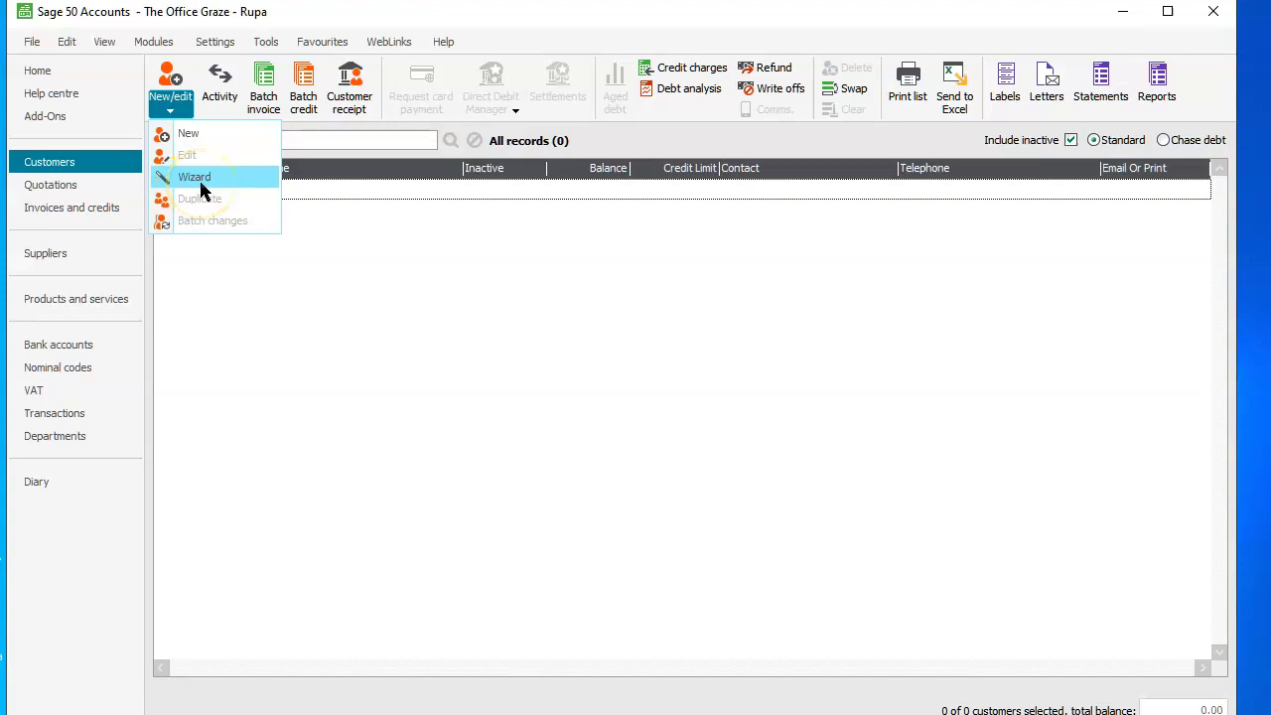
{"action": "left_click", "coordinate": [199, 179]}
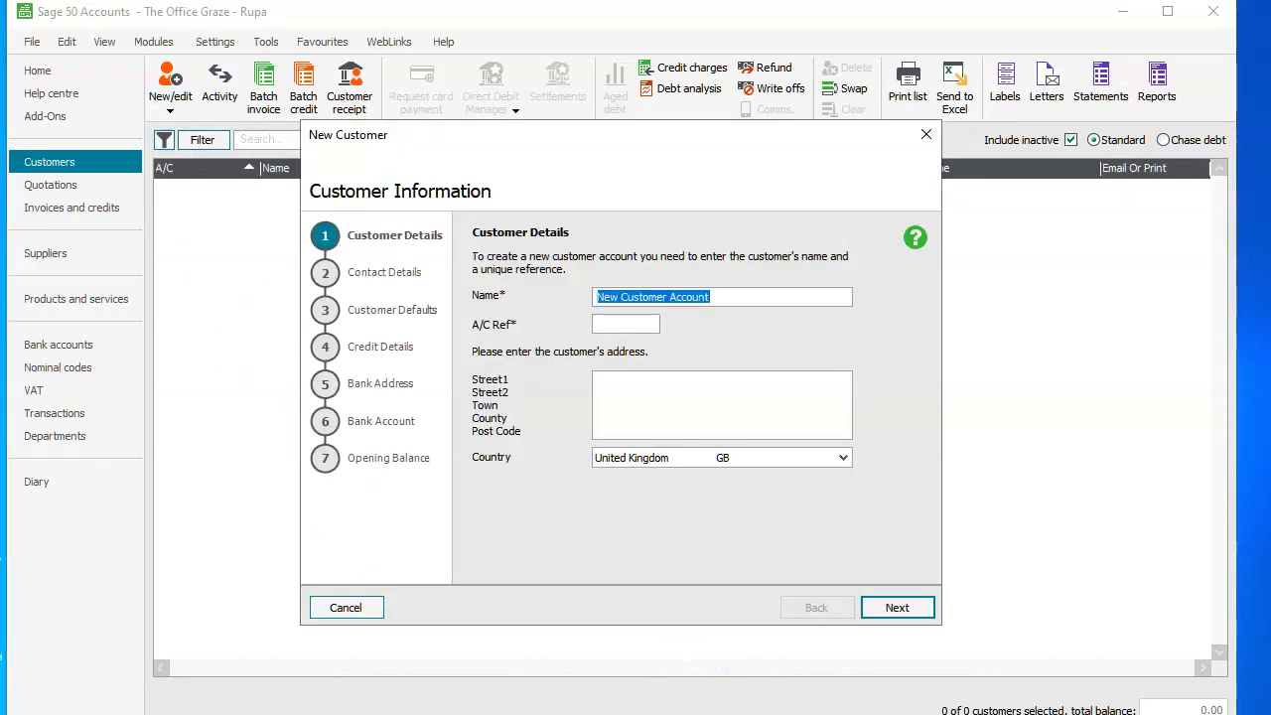
Switch to the Office graze Word document and examine the Task 1 customer listing for account codes, opening balances and payment terms.
{"action": "key", "text": "alt+Tab"}
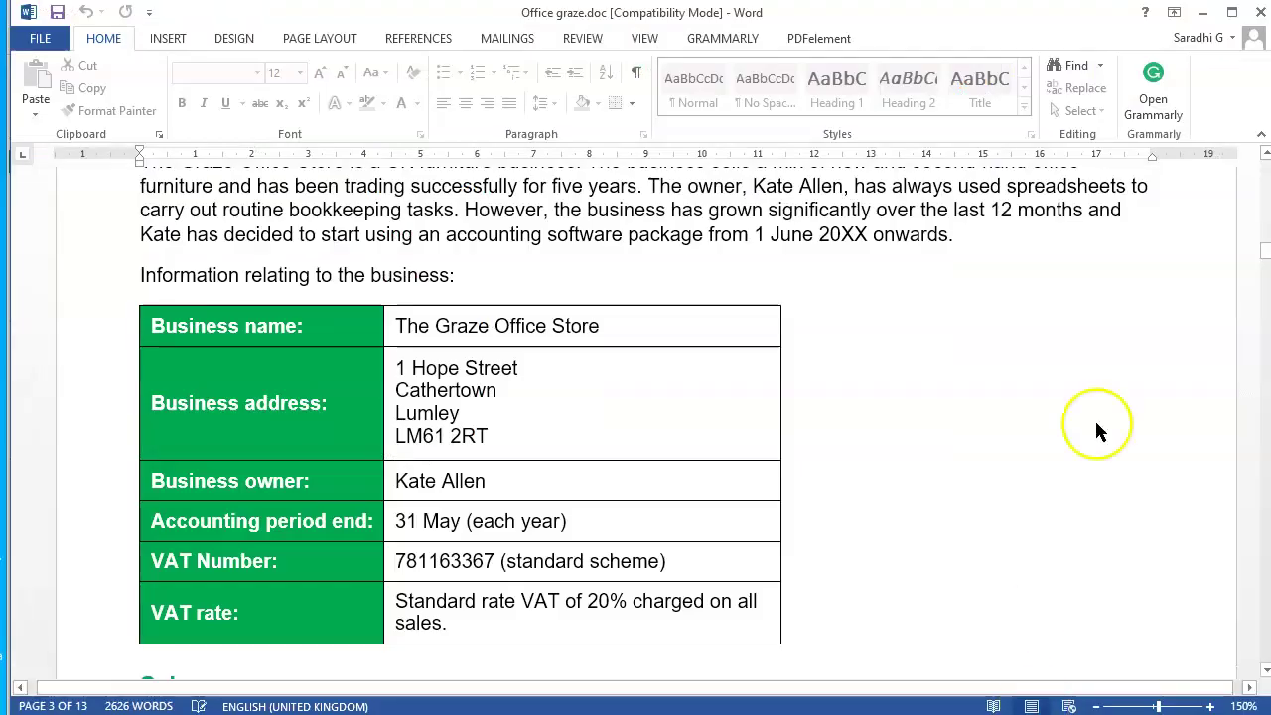
{"action": "left_click", "coordinate": [1264, 671]}
{"action": "left_click_drag", "start_coordinate": [1265, 672], "coordinate": [1265, 671]}
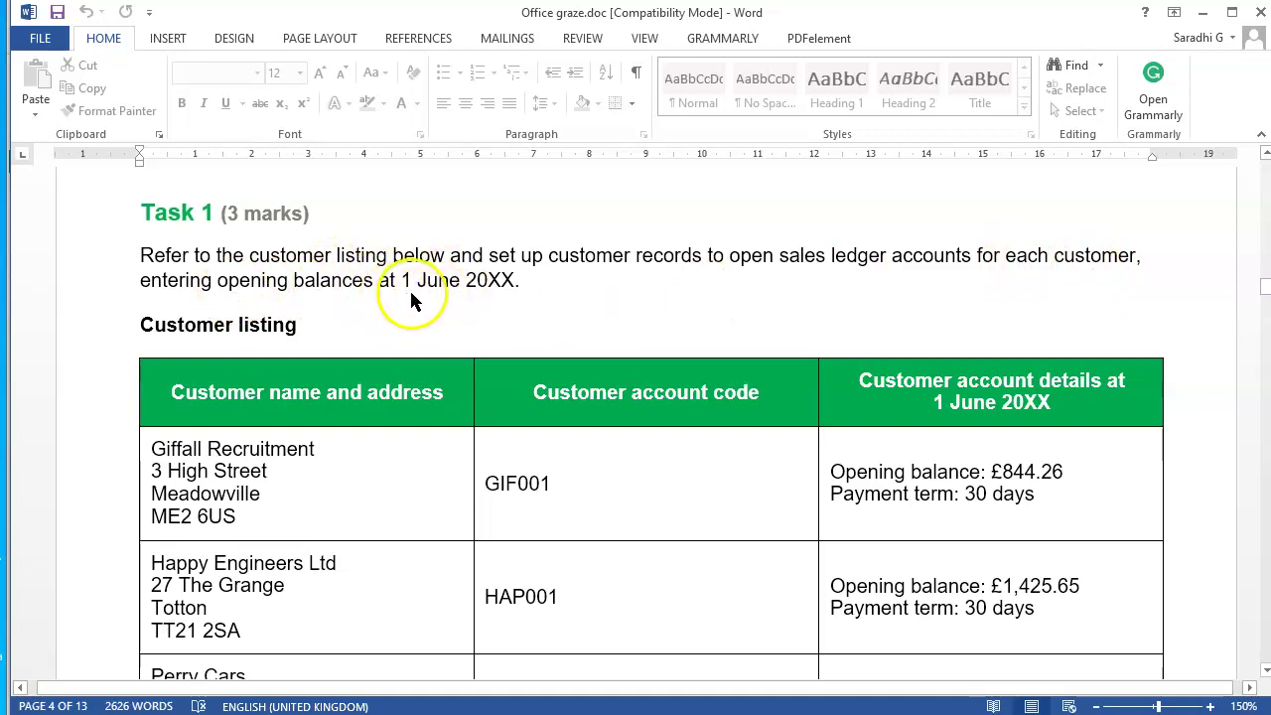
{"action": "left_click", "coordinate": [1266, 673]}
{"action": "left_click", "coordinate": [1266, 673]}
{"action": "left_click", "coordinate": [1266, 673]}
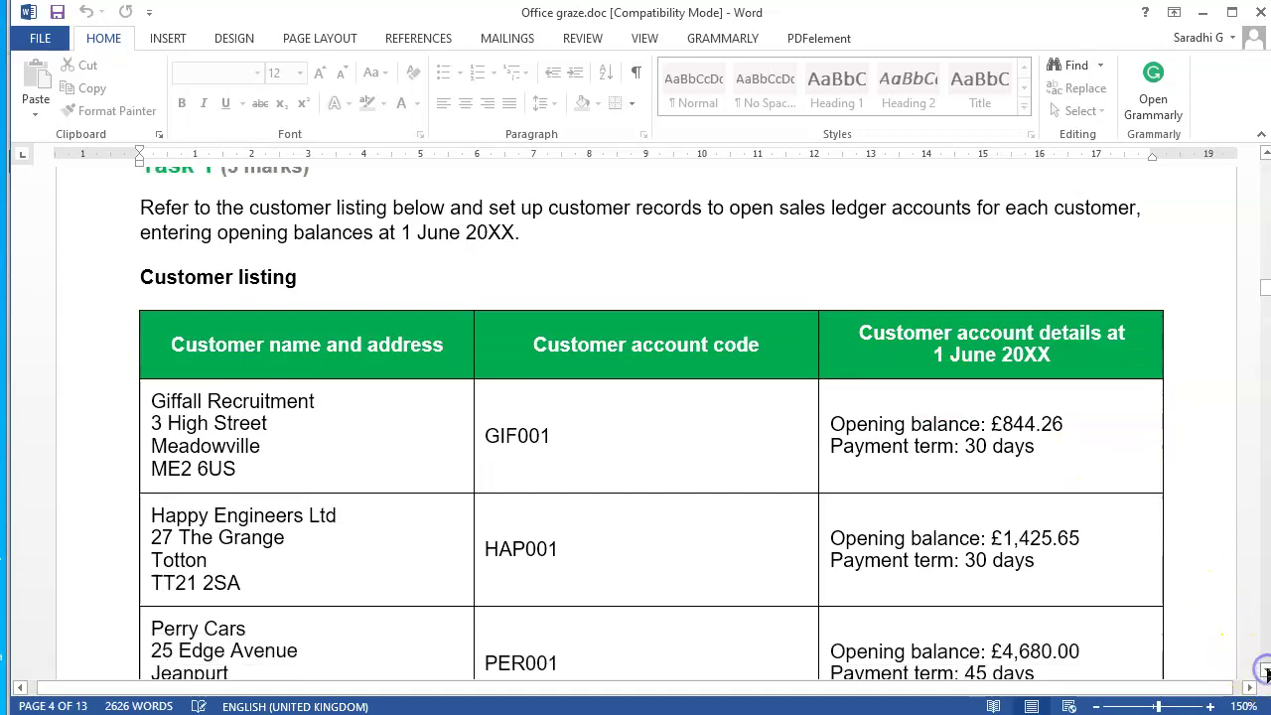
{"action": "left_click", "coordinate": [1265, 673]}
{"action": "left_click", "coordinate": [1266, 673]}
{"action": "left_click", "coordinate": [1266, 673]}
{"action": "left_click", "coordinate": [1266, 673]}
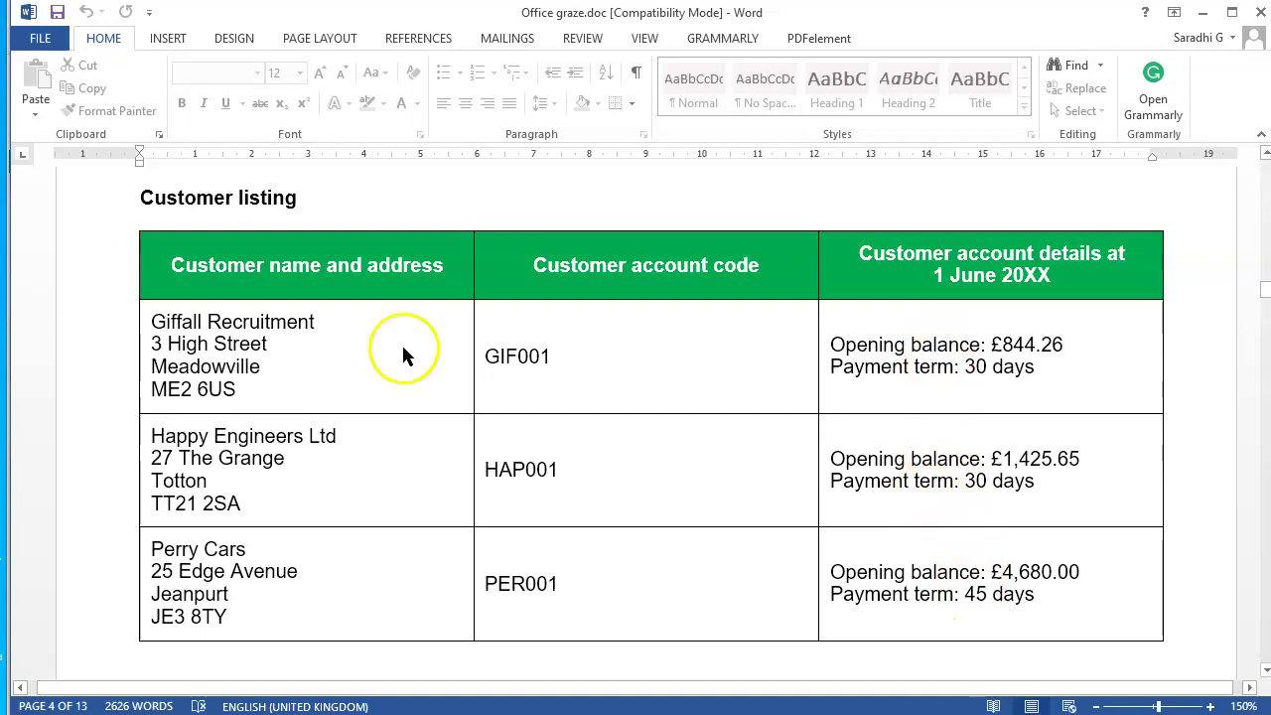
{"action": "left_click", "coordinate": [1201, 13]}
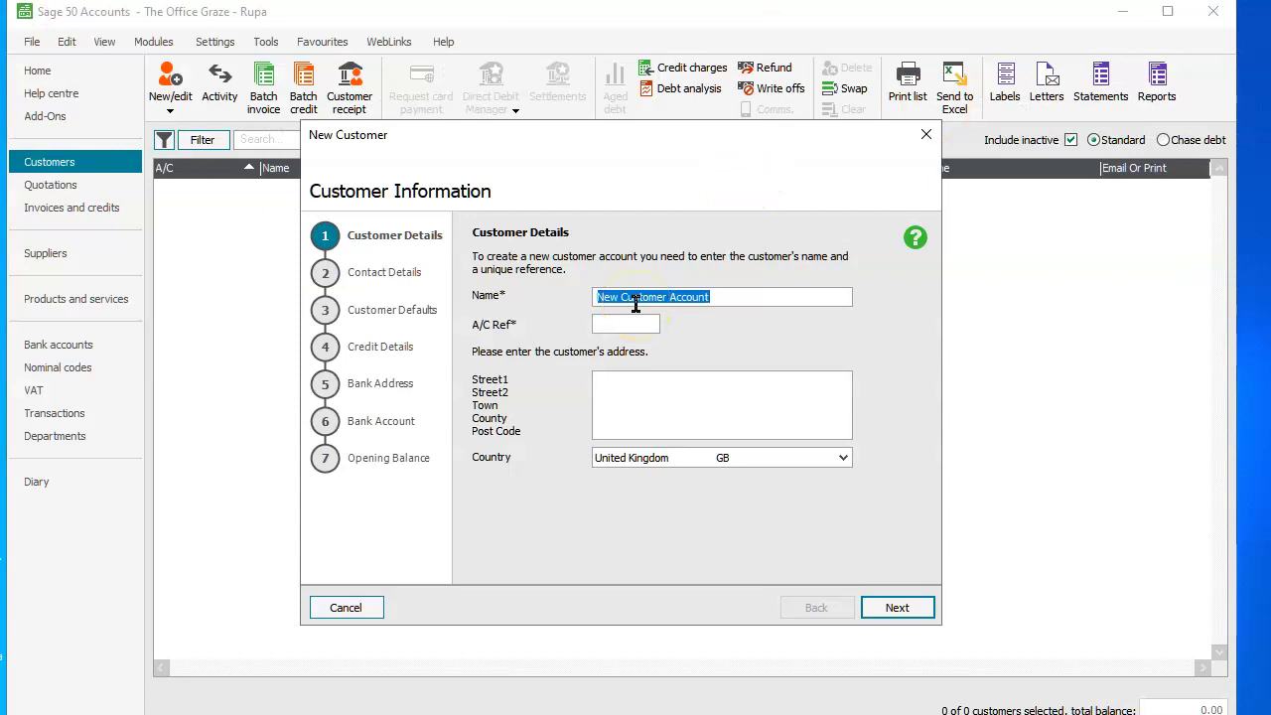
Enter Giffall Recruitment as the new customer's name and set its account reference to the code given in the customer listing.
{"action": "type", "text": "Giffal"}
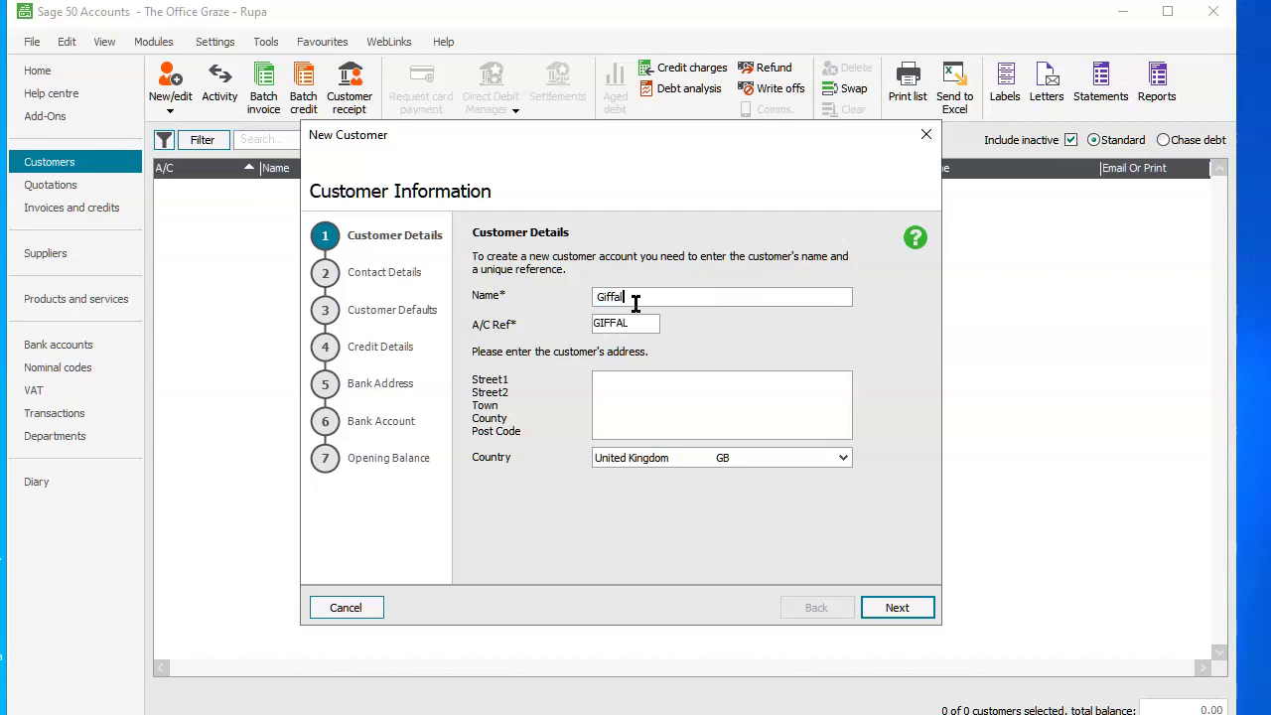
{"action": "type", "text": "l Recruitment"}
{"action": "left_click", "coordinate": [643, 328]}
{"action": "key", "text": "BackSpace"}
{"action": "key", "text": "BackSpace"}
{"action": "key", "text": "BackSpace"}
{"action": "left_click", "coordinate": [897, 609]}
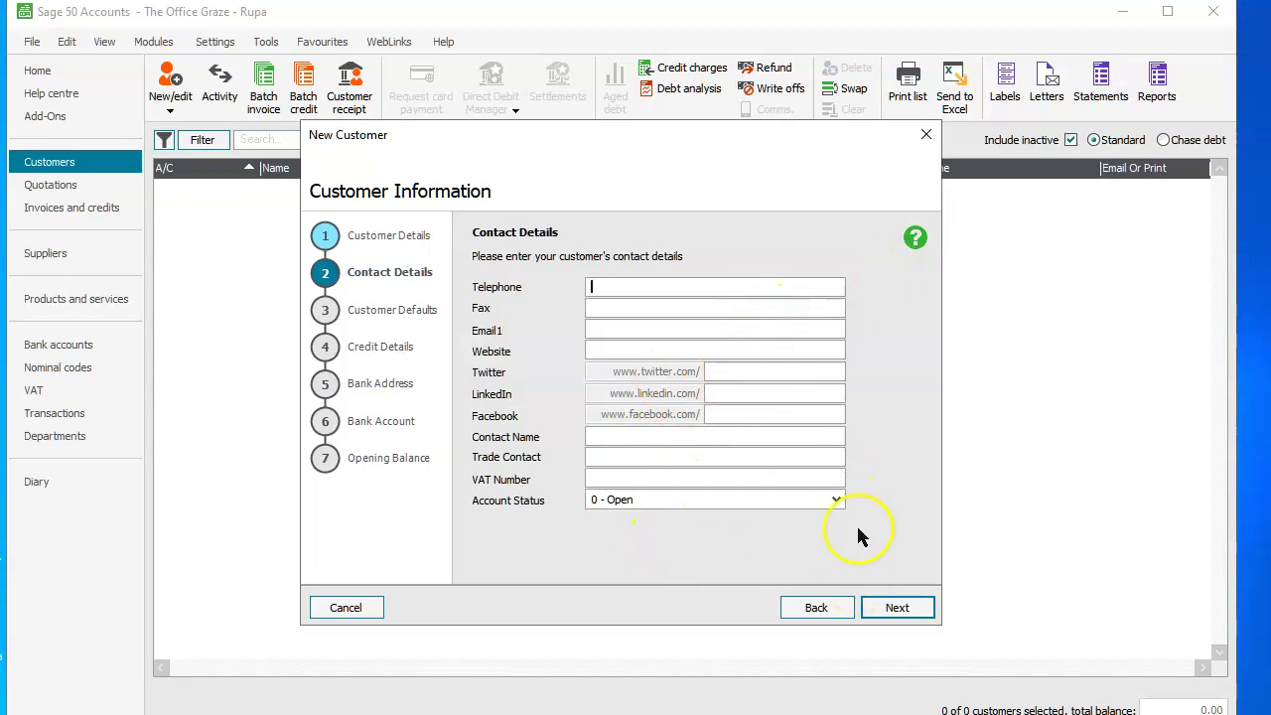
Keep the contact and customer defaults, set payment due to 30 days and account opened to 01/06/2019, and mark the terms as agreed.
{"action": "left_click", "coordinate": [886, 610]}
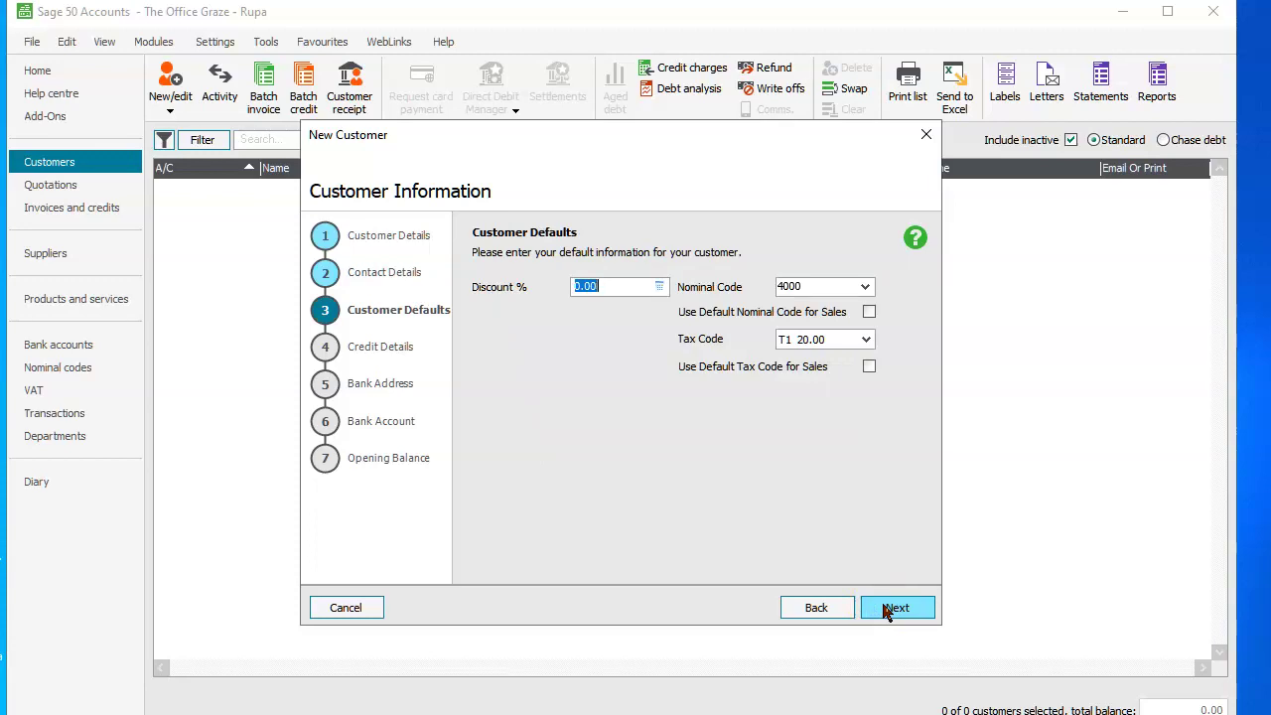
{"action": "left_click", "coordinate": [886, 609]}
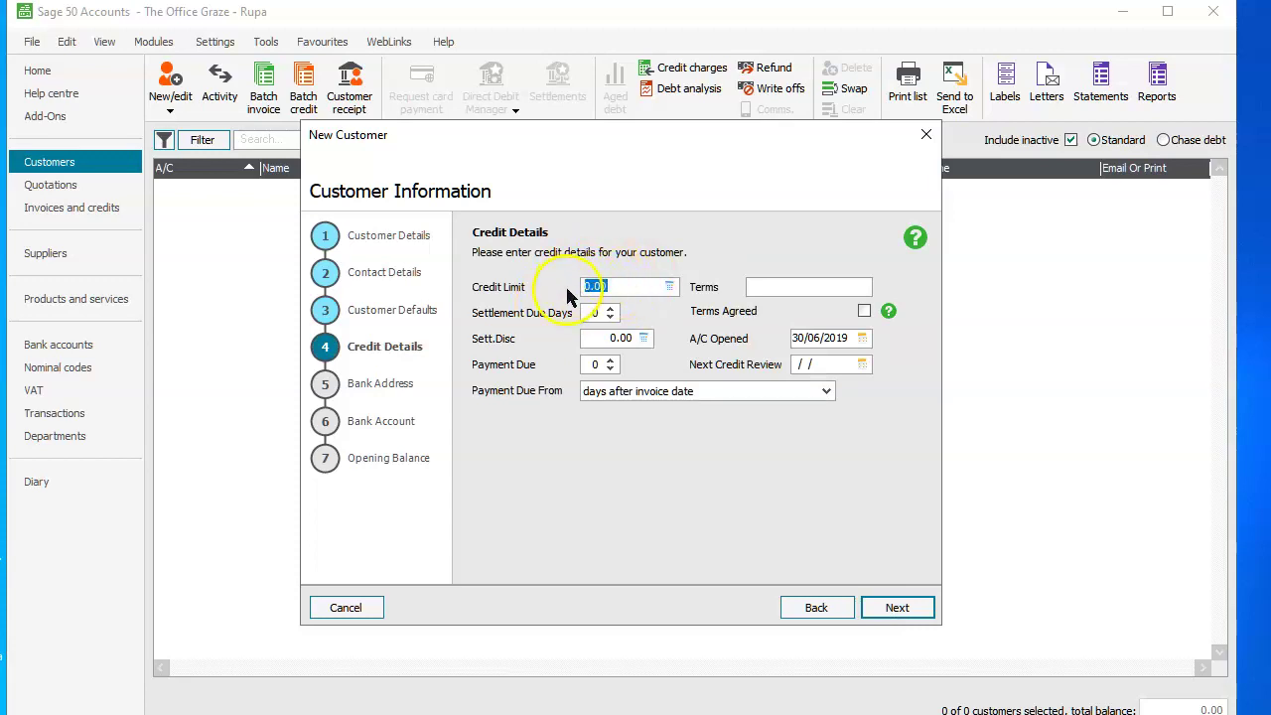
{"action": "left_click", "coordinate": [586, 363]}
{"action": "type", "text": "30"}
{"action": "left_click", "coordinate": [862, 339]}
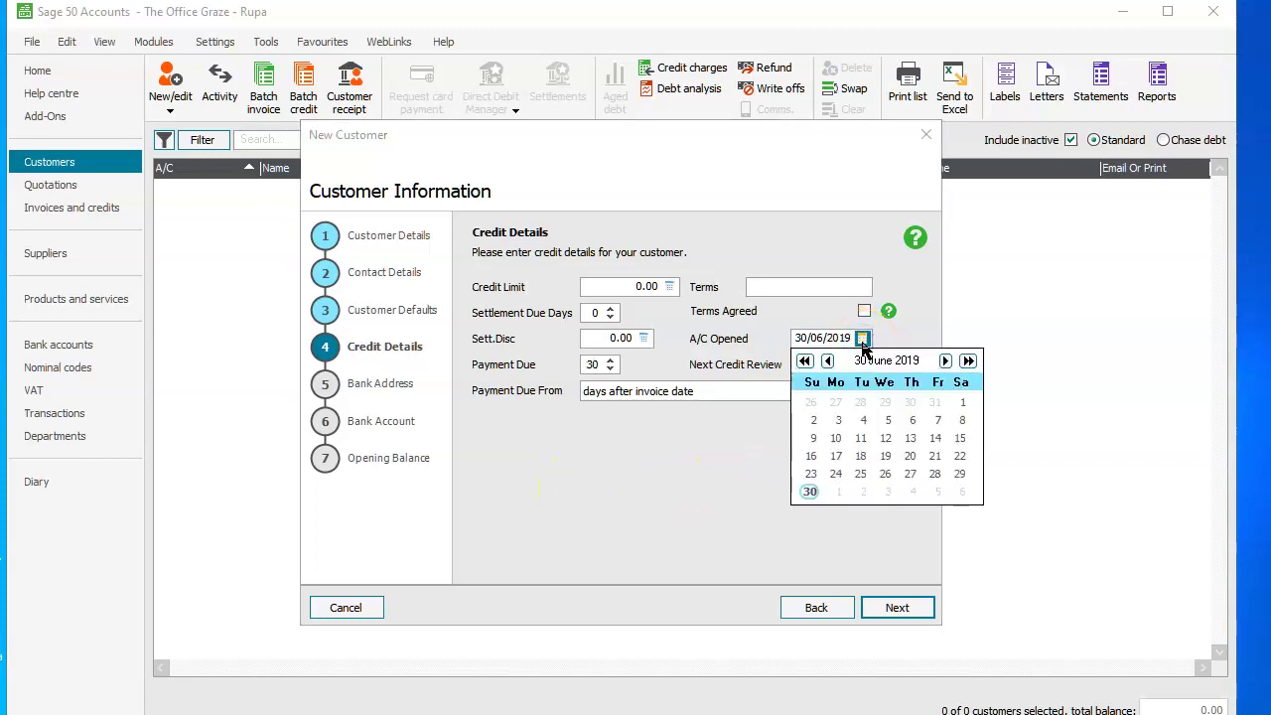
{"action": "left_click", "coordinate": [961, 407]}
{"action": "left_click", "coordinate": [655, 505]}
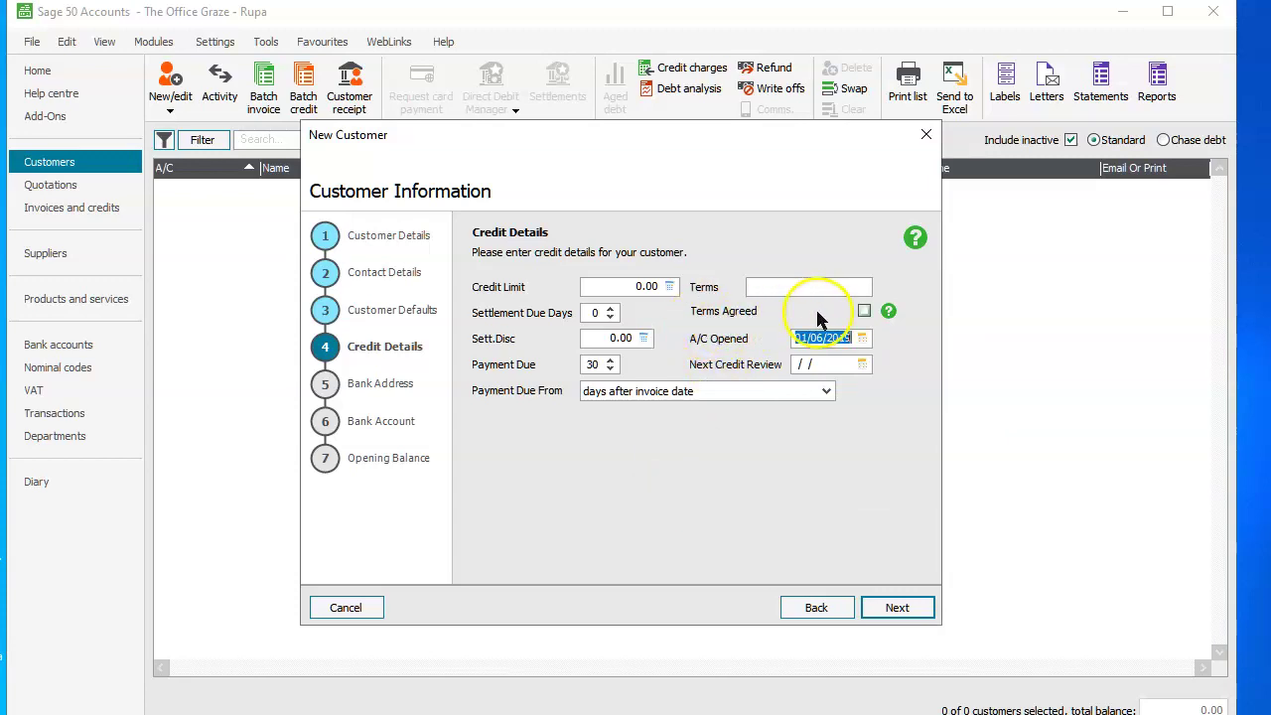
{"action": "left_click", "coordinate": [864, 312]}
{"action": "left_click", "coordinate": [894, 610]}
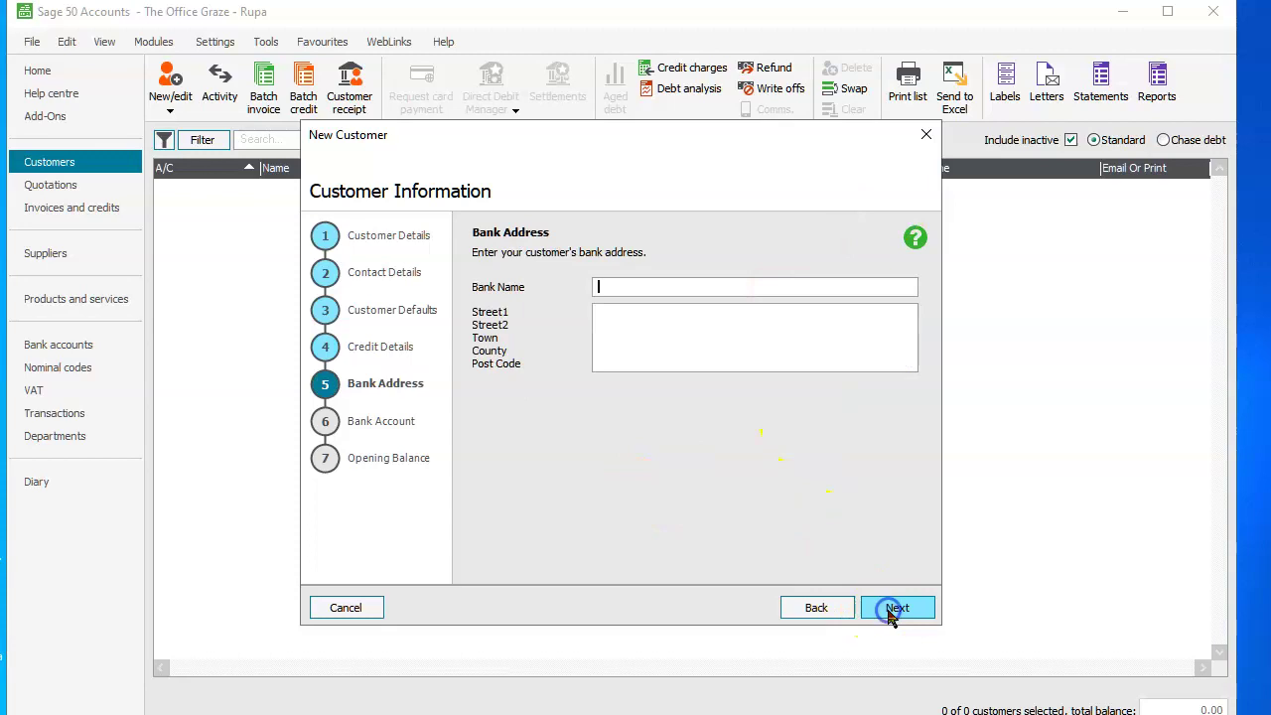
Skip the bank details and choose to post the opening balance as one value, as an invoice dated 01/06/2019.
{"action": "left_click", "coordinate": [896, 609]}
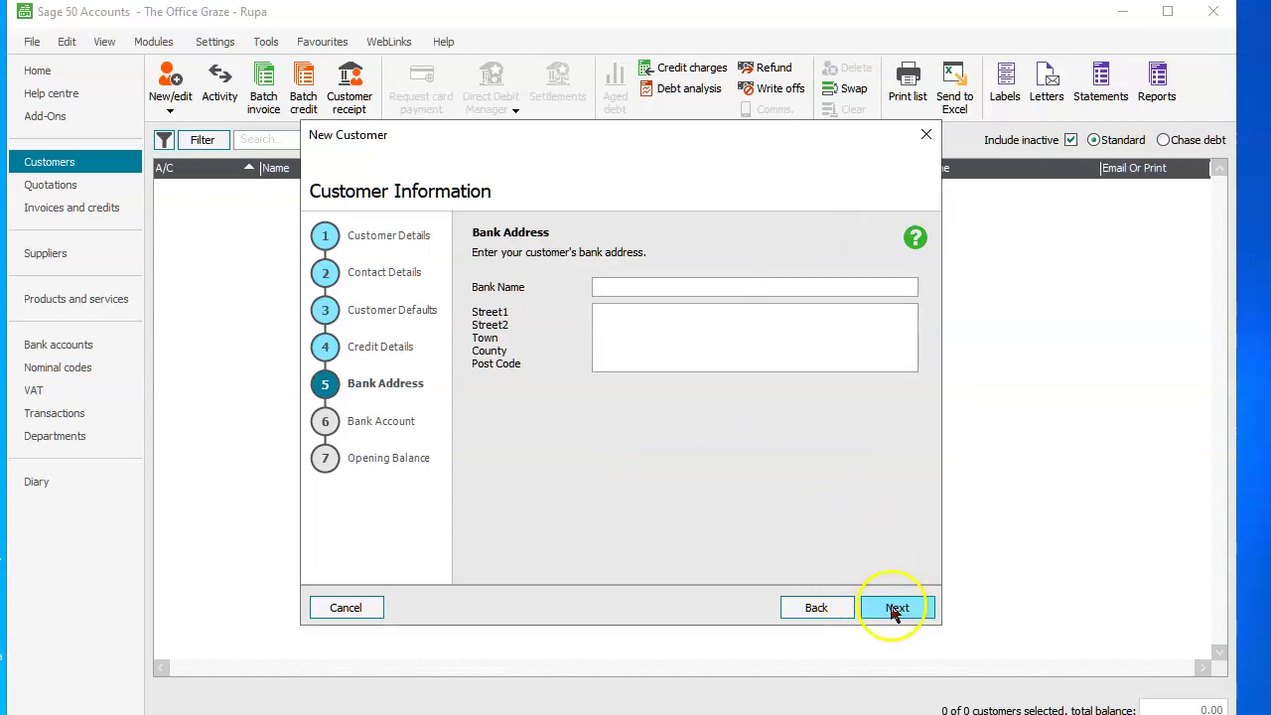
{"action": "left_click", "coordinate": [895, 609]}
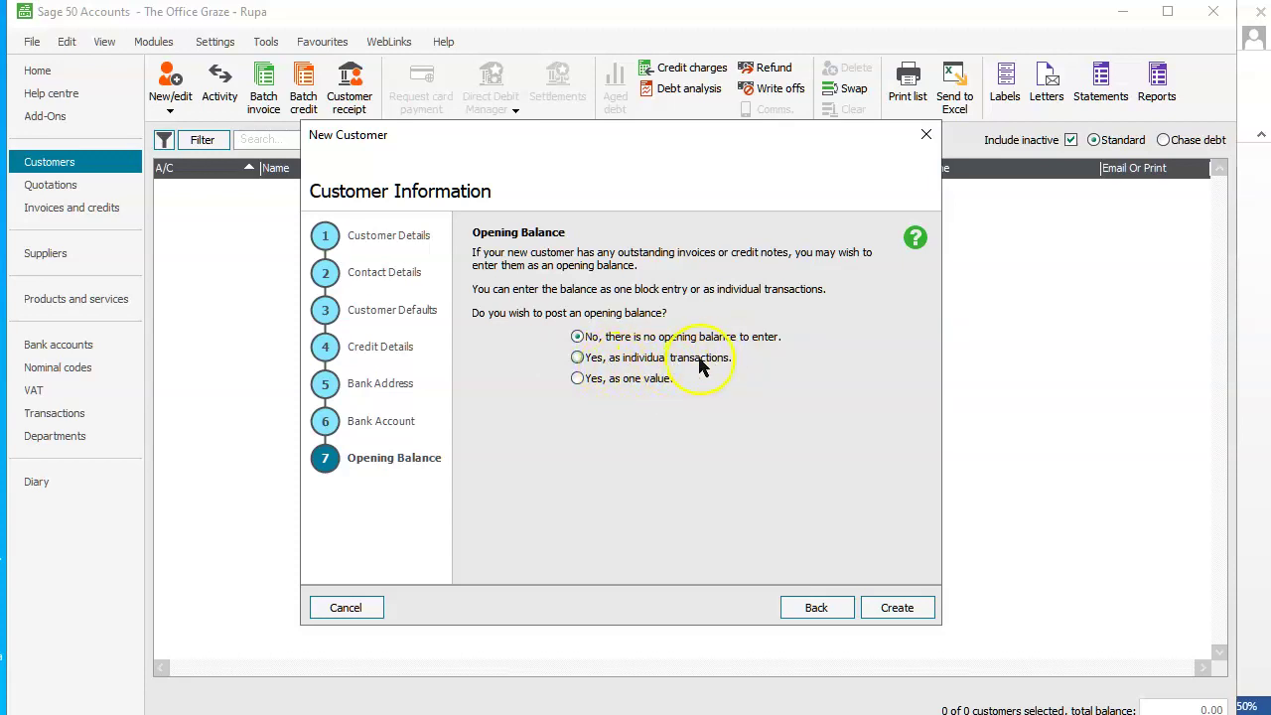
{"action": "left_click", "coordinate": [577, 380]}
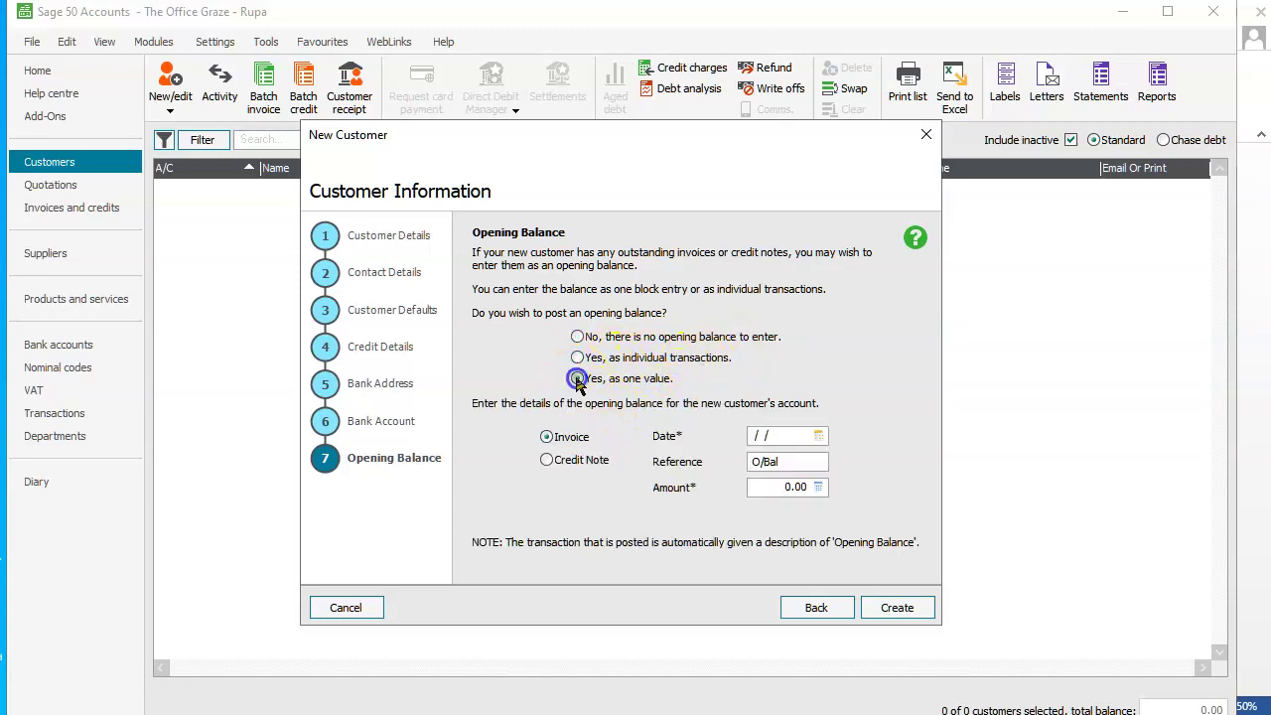
{"action": "left_click", "coordinate": [545, 437]}
{"action": "left_click", "coordinate": [547, 461]}
{"action": "left_click", "coordinate": [817, 436]}
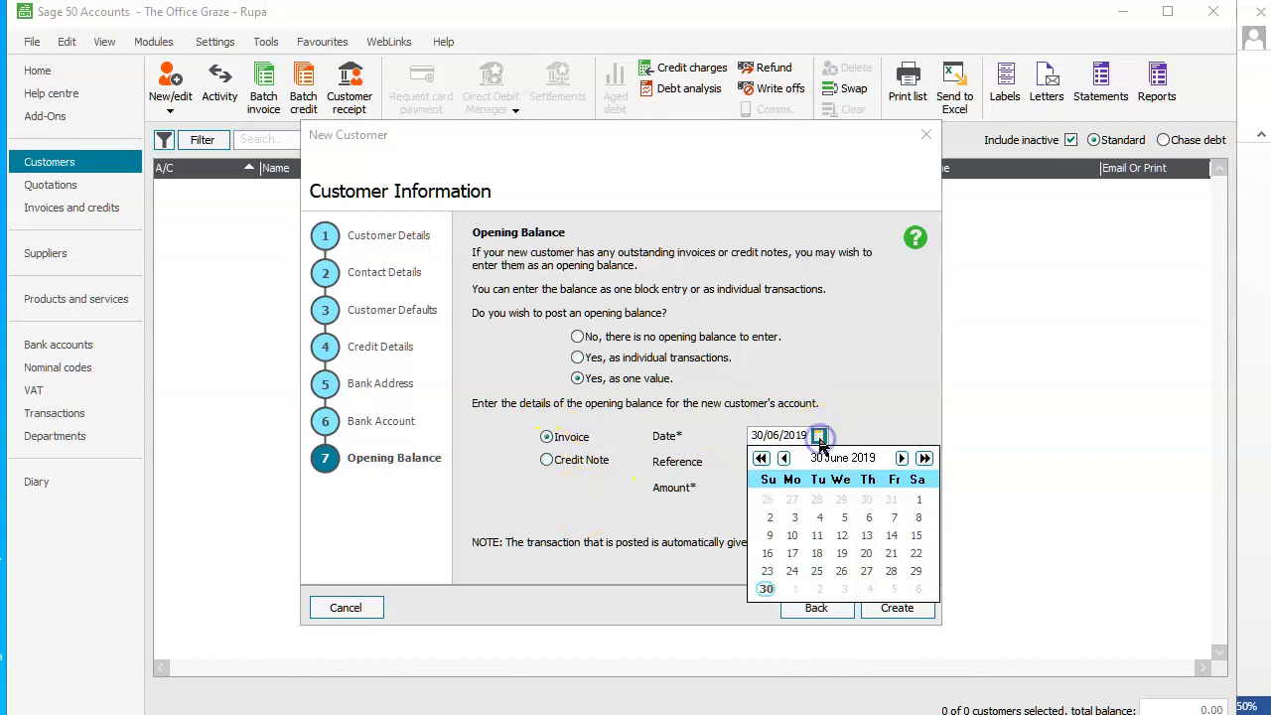
{"action": "left_click", "coordinate": [920, 500]}
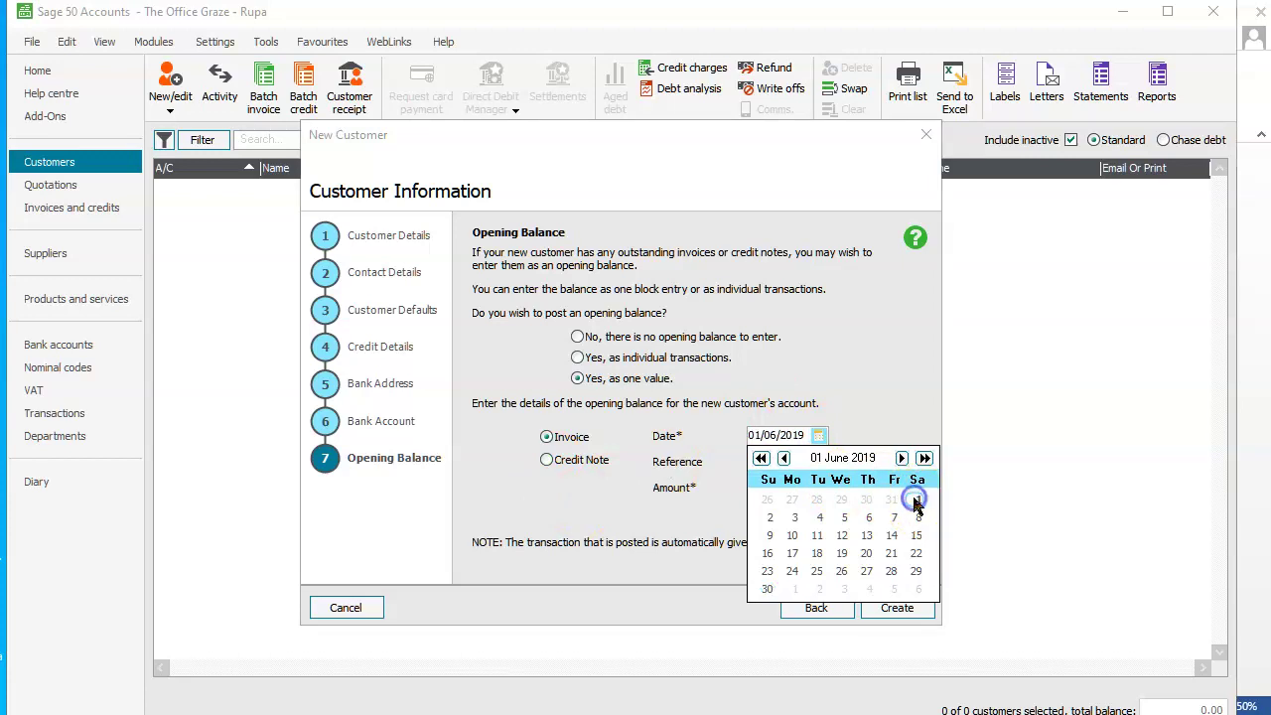
{"action": "left_click", "coordinate": [695, 531]}
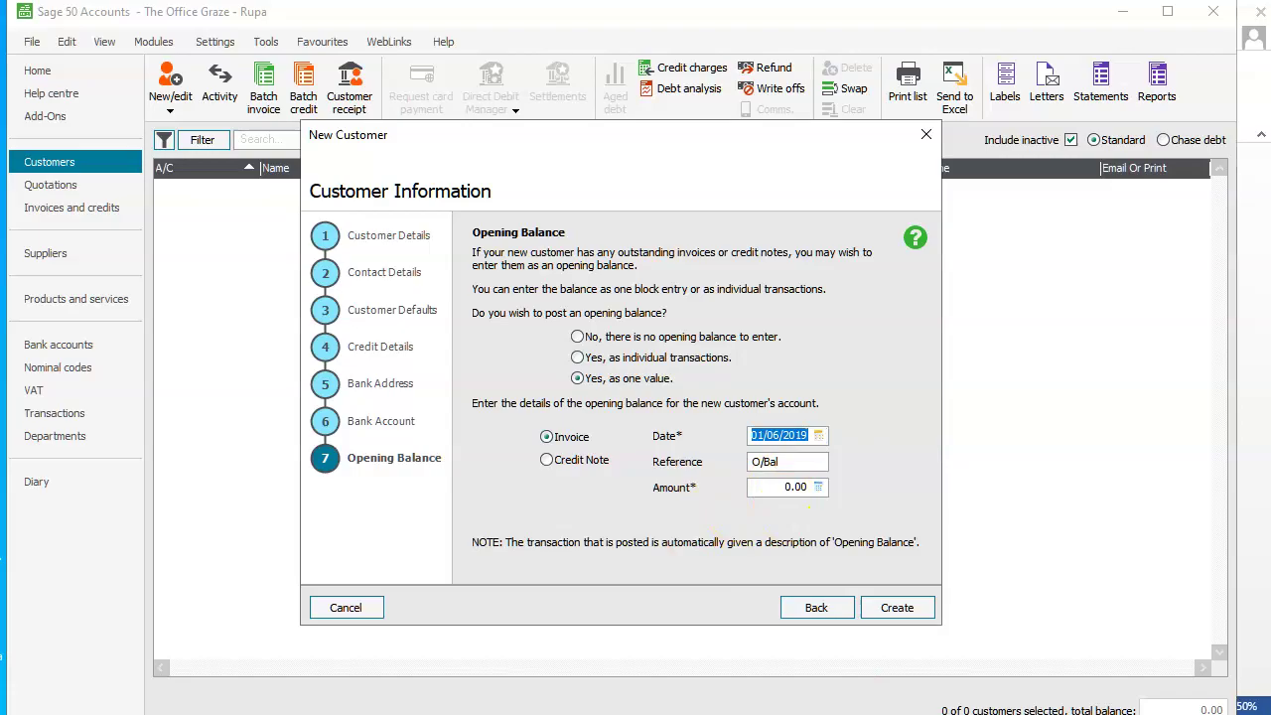
Check the listing in the Word document, enter 844.26 as the opening balance amount, and create the Giffall Recruitment customer record.
{"action": "key", "text": "alt+Tab"}
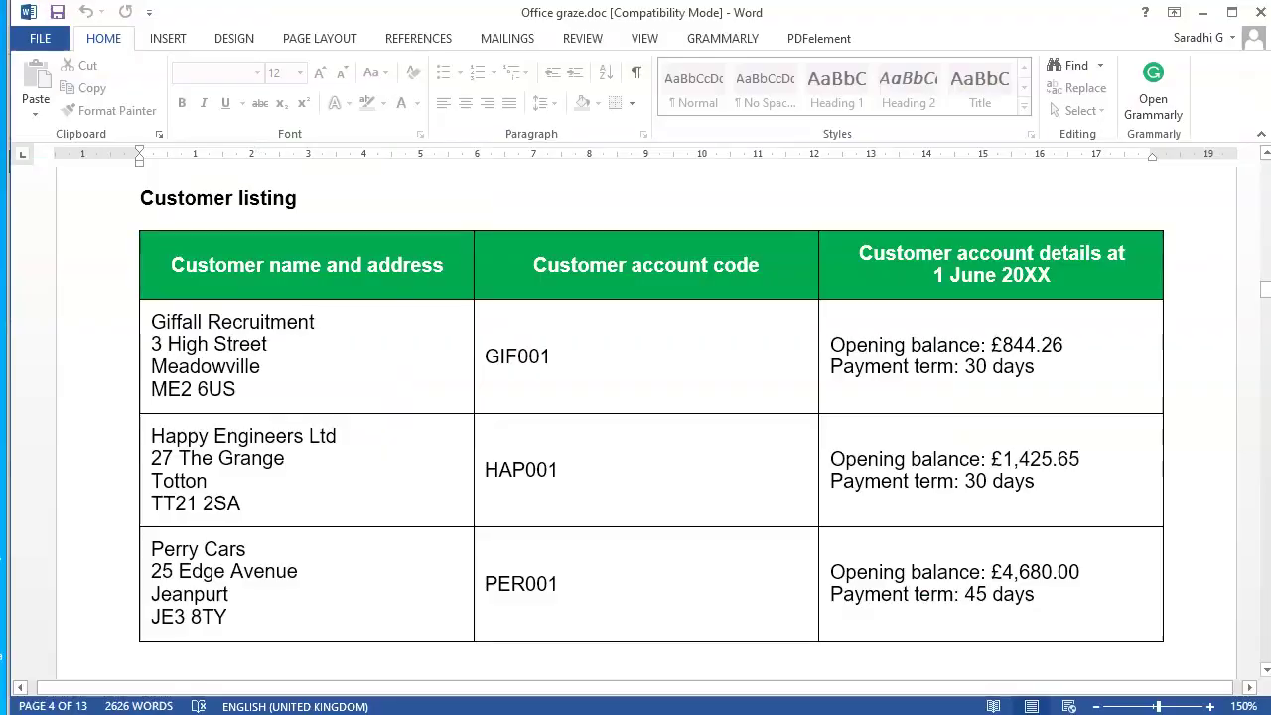
{"action": "key", "text": "alt+Tab"}
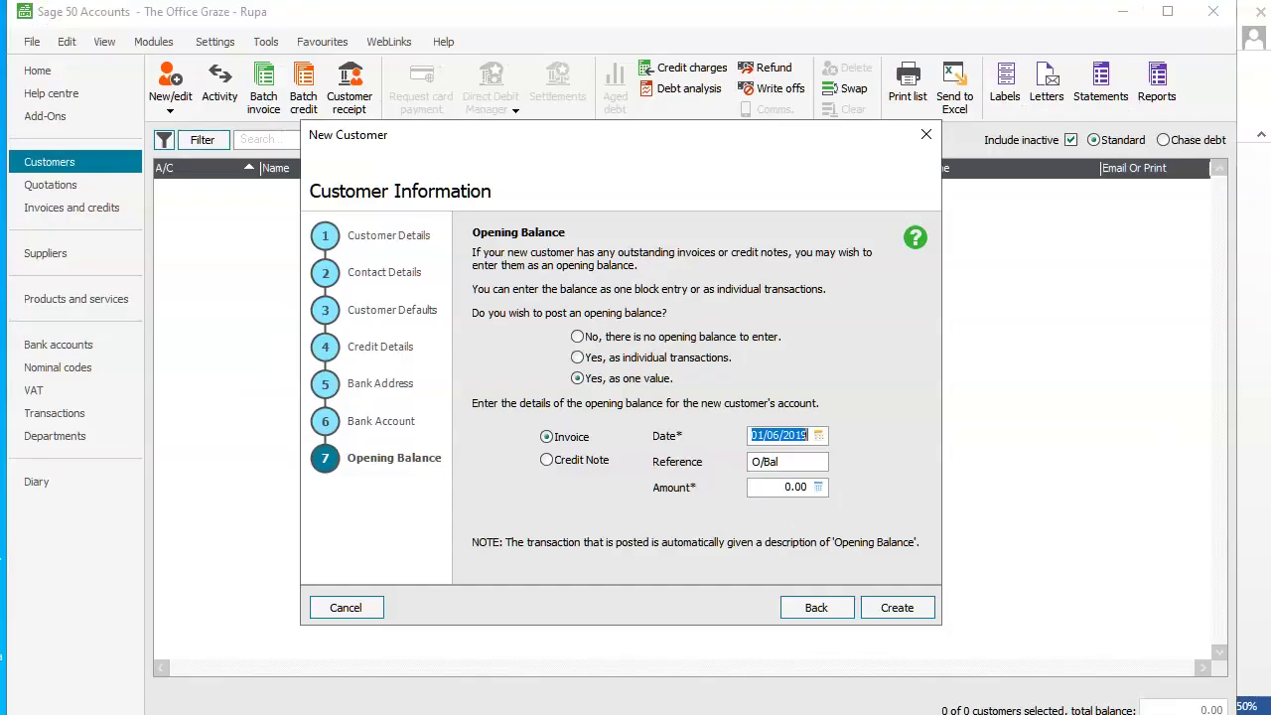
{"action": "left_click", "coordinate": [777, 486]}
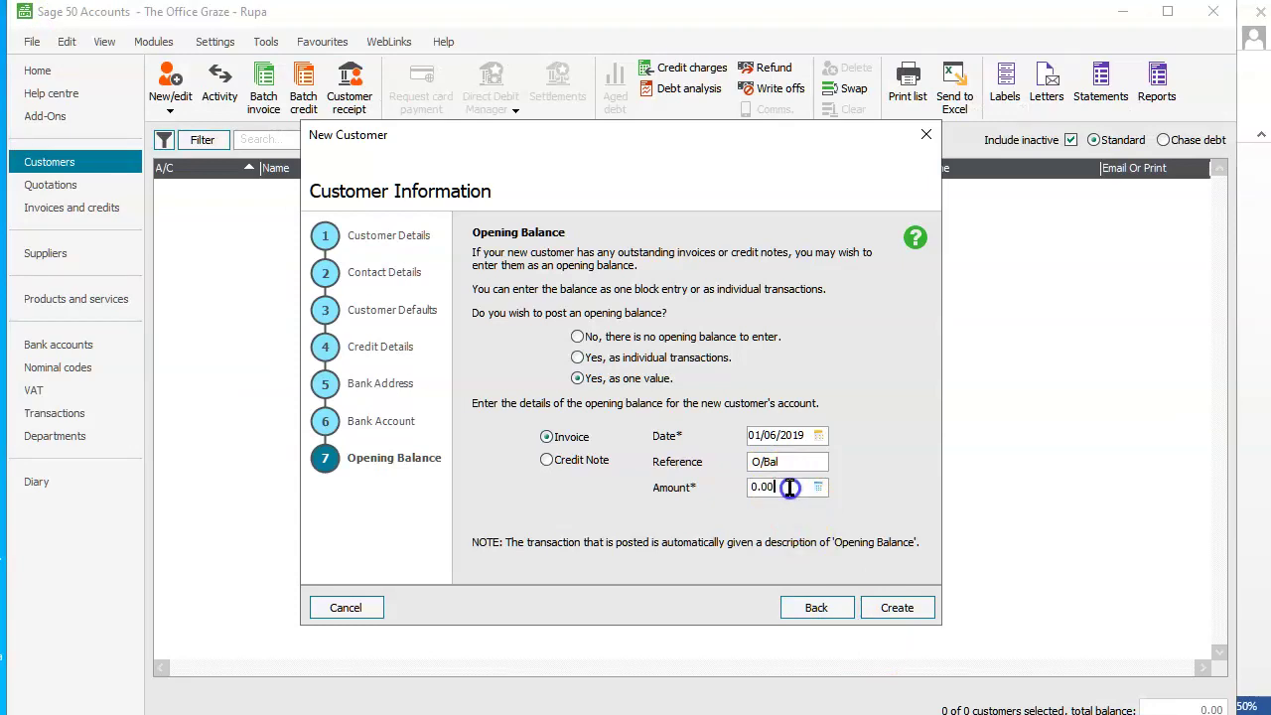
{"action": "double_click", "coordinate": [788, 486]}
{"action": "type", "text": "844.26"}
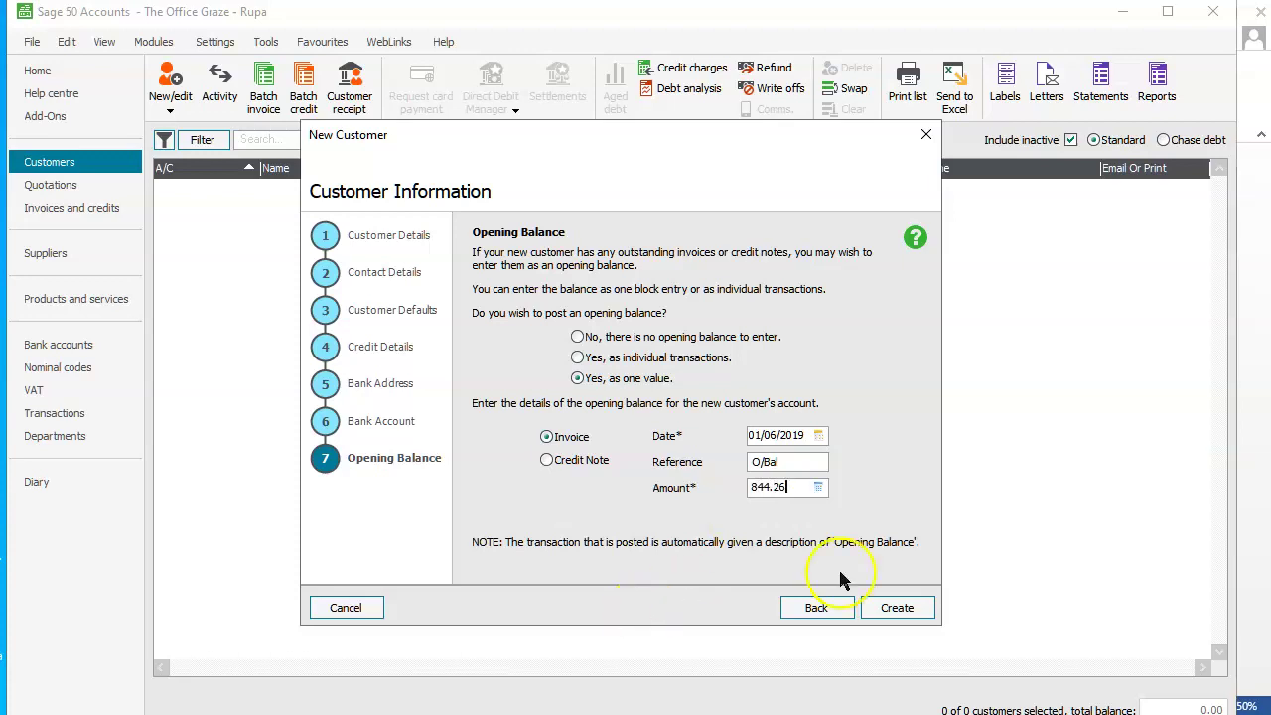
{"action": "left_click", "coordinate": [880, 609]}
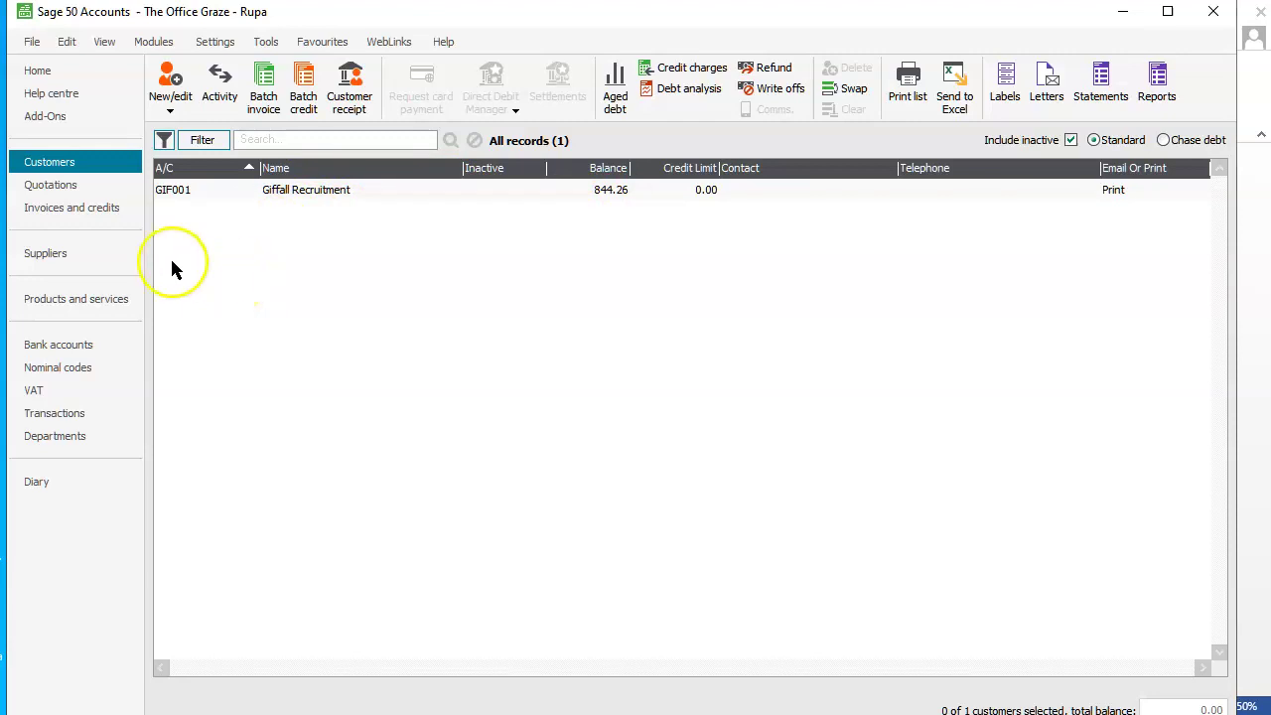
Start the new supplier wizard and consult the supplier listing in the Office graze Word document.
{"action": "left_click", "coordinate": [71, 260]}
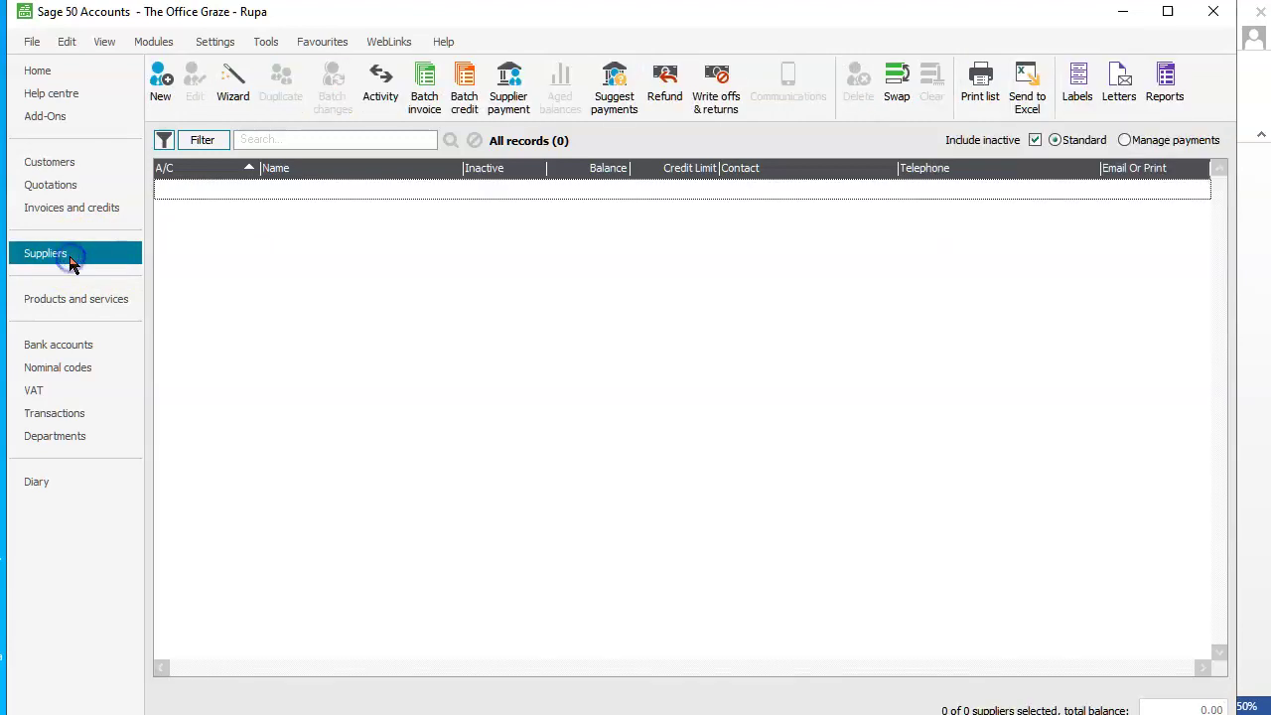
{"action": "left_click", "coordinate": [239, 89]}
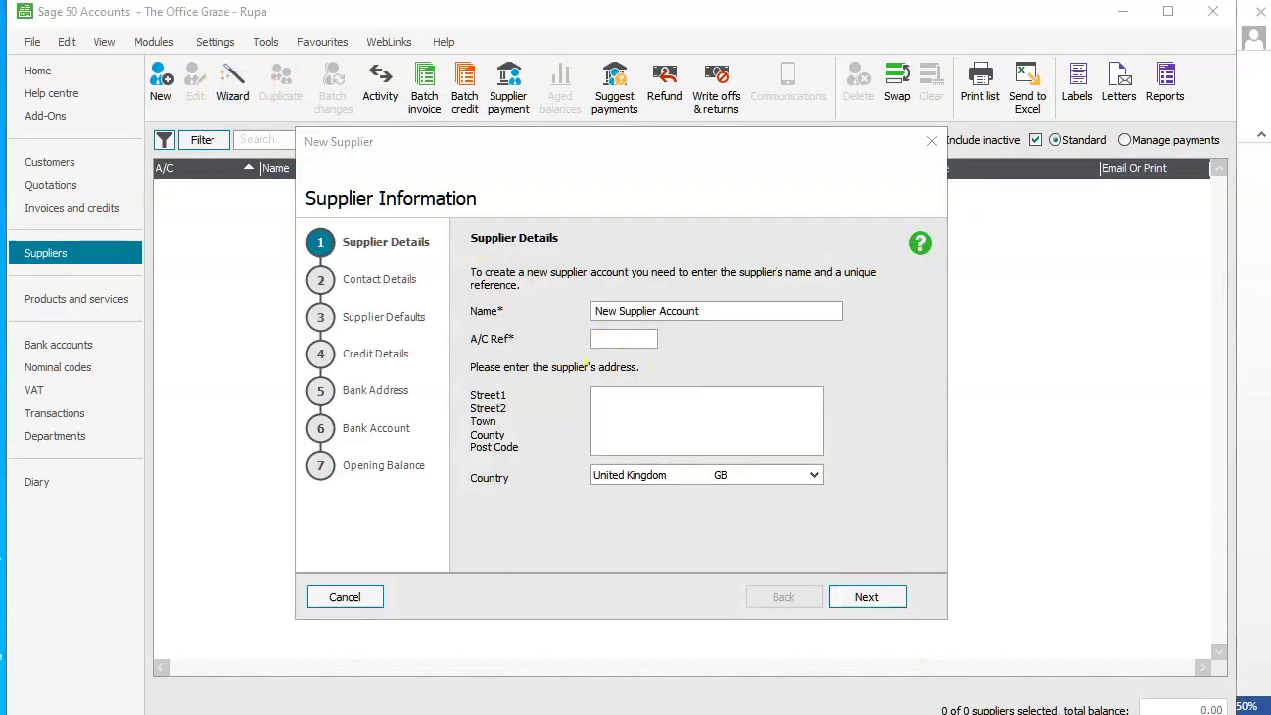
{"action": "key", "text": "alt+Tab"}
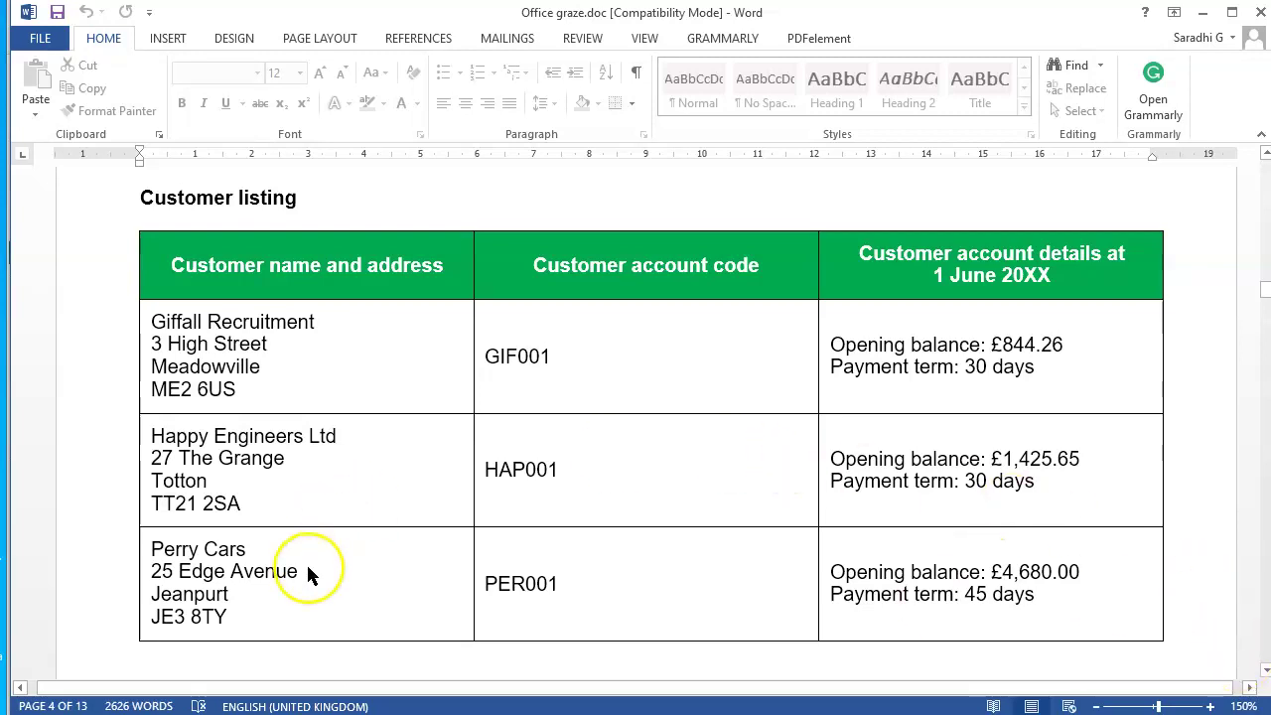
{"action": "left_click", "coordinate": [1266, 674]}
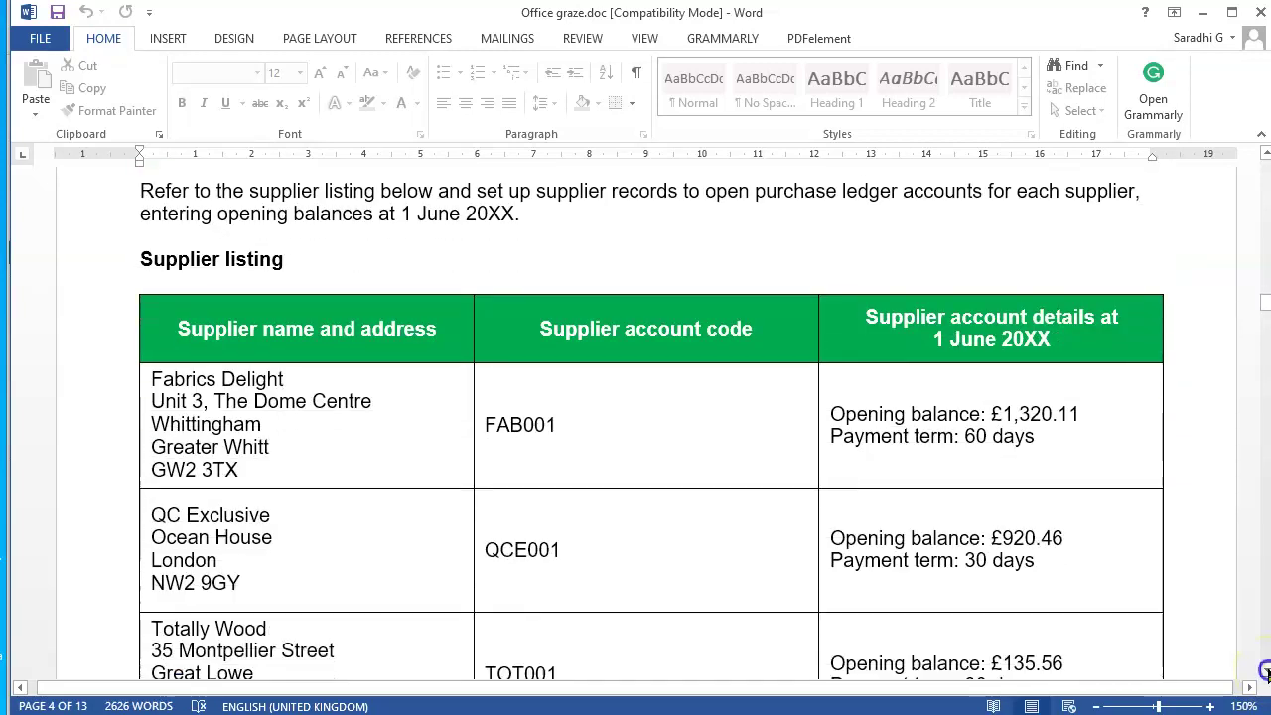
{"action": "left_click", "coordinate": [1266, 673]}
{"action": "left_click", "coordinate": [1266, 673]}
{"action": "left_click", "coordinate": [1266, 673]}
{"action": "left_click", "coordinate": [1266, 674]}
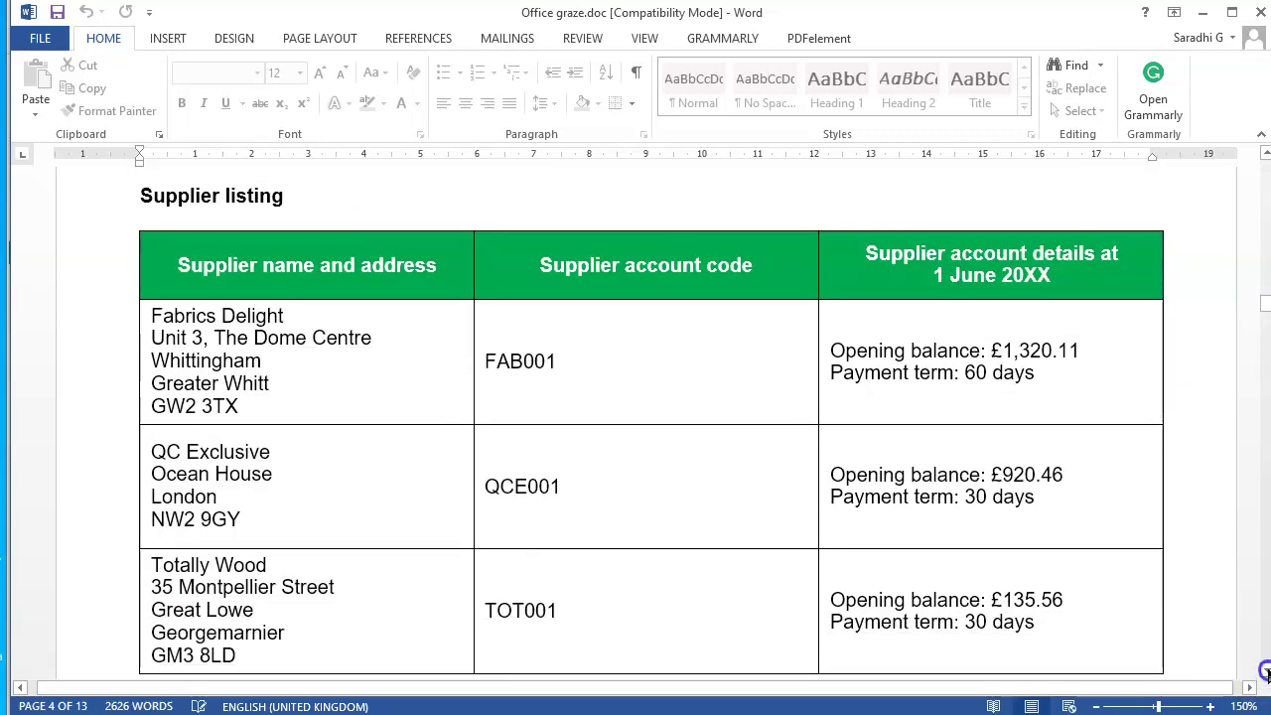
{"action": "left_click", "coordinate": [1266, 673]}
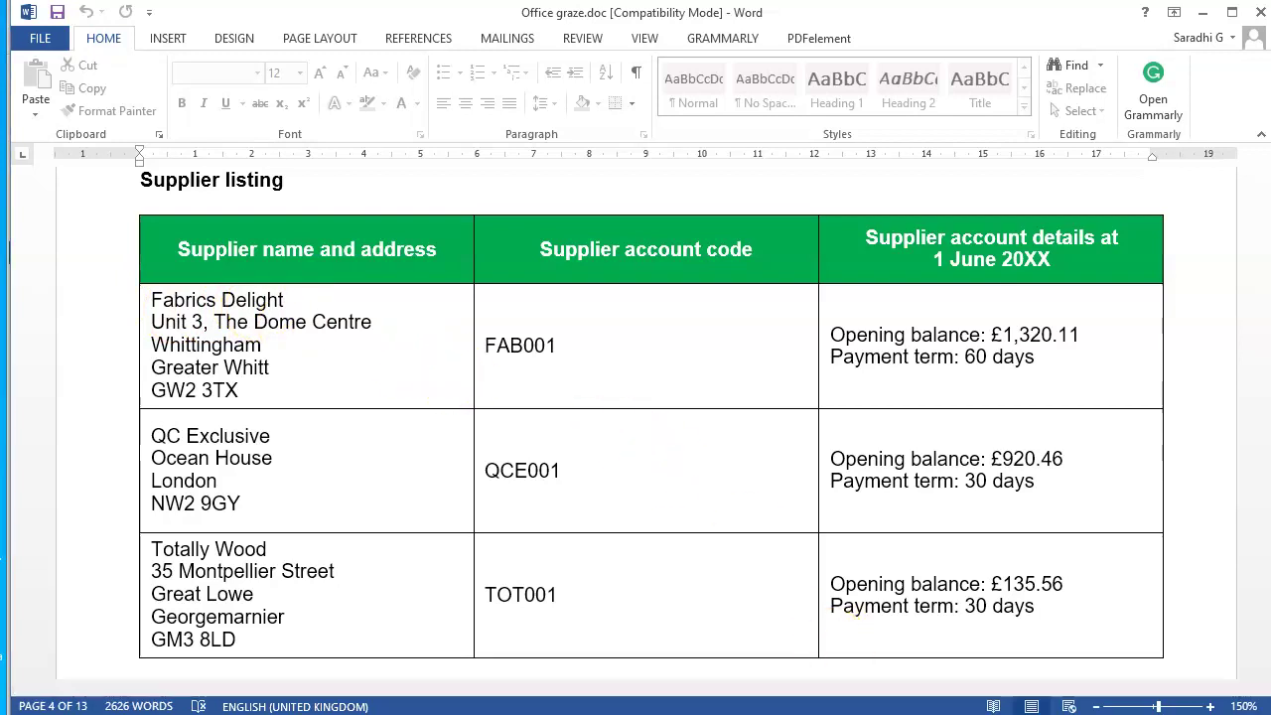
{"action": "left_click", "coordinate": [837, 713]}
Enter Fabric Delights as the new supplier's name, set its account reference from the listing, and continue to the contact details.
{"action": "type", "text": "Fabric Delights"}
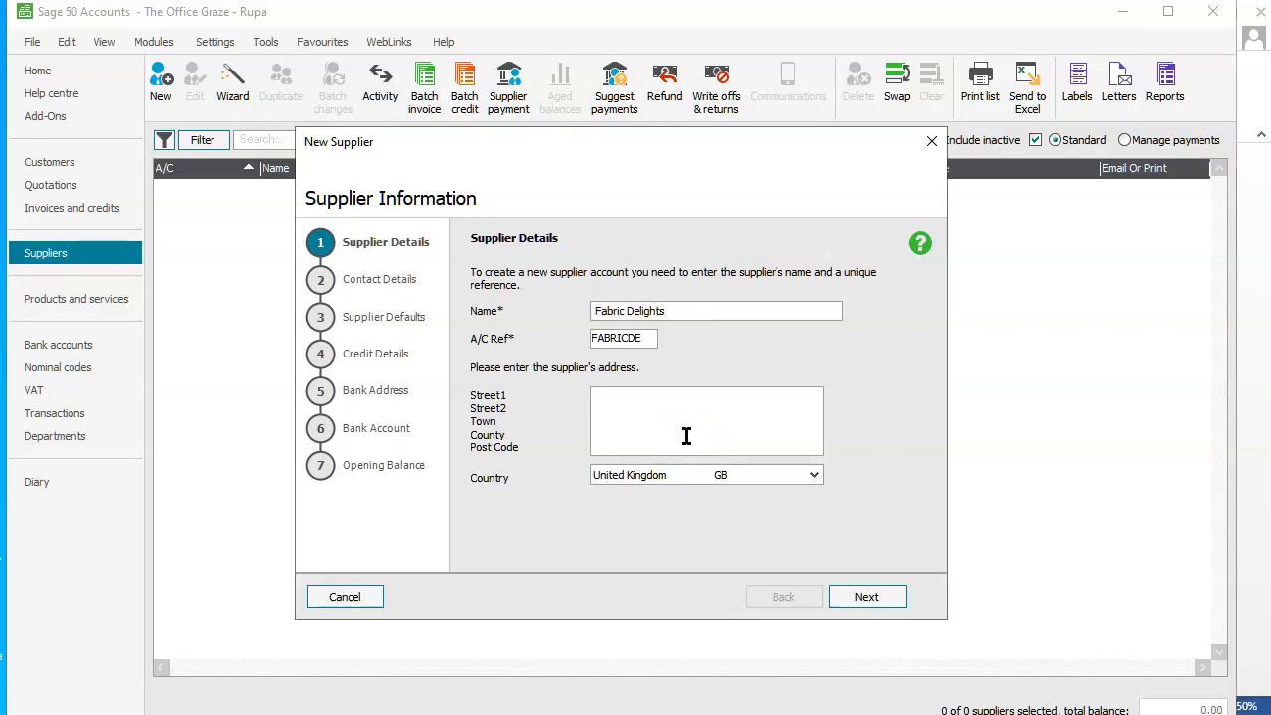
{"action": "left_click", "coordinate": [649, 338]}
{"action": "key", "text": "BackSpace"}
{"action": "key", "text": "BackSpace"}
{"action": "key", "text": "BackSpace"}
{"action": "key", "text": "BackSpace"}
{"action": "left_click", "coordinate": [868, 597]}
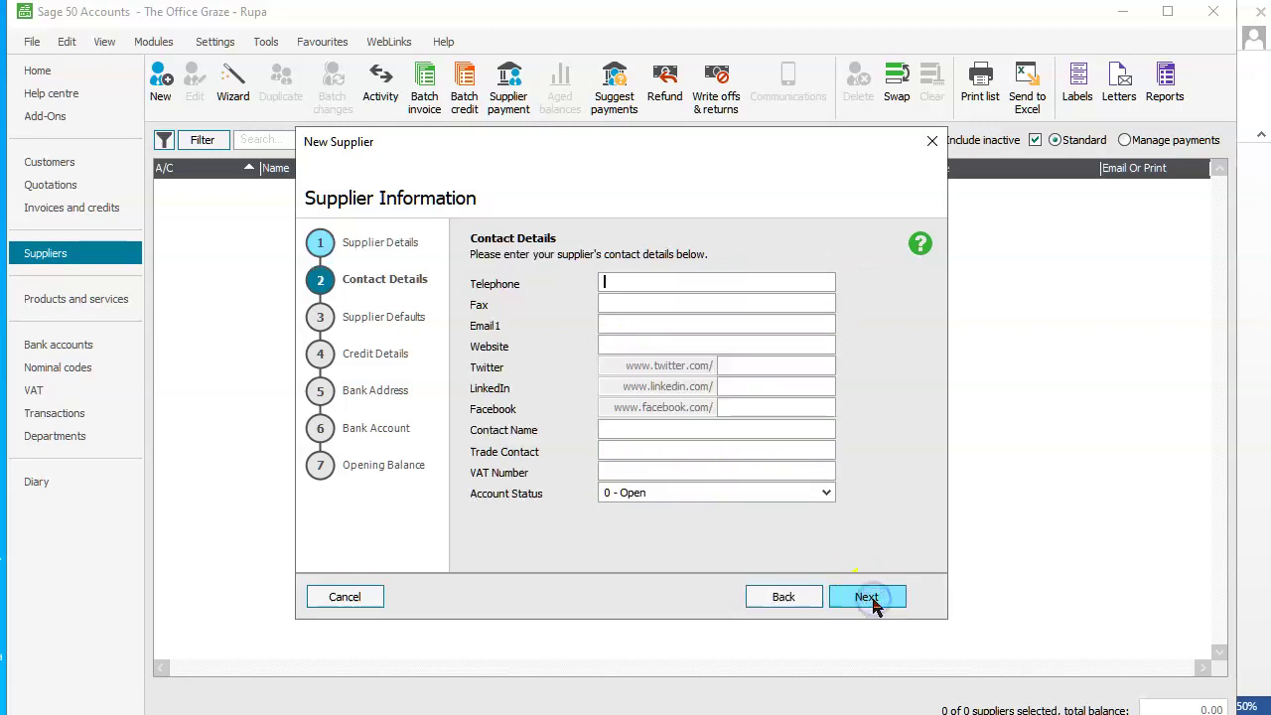
Keep the default contact and supplier settings, and set payment due to 60 days, terms agreed, and the account opened date to 01/06/2019.
{"action": "left_click", "coordinate": [868, 598]}
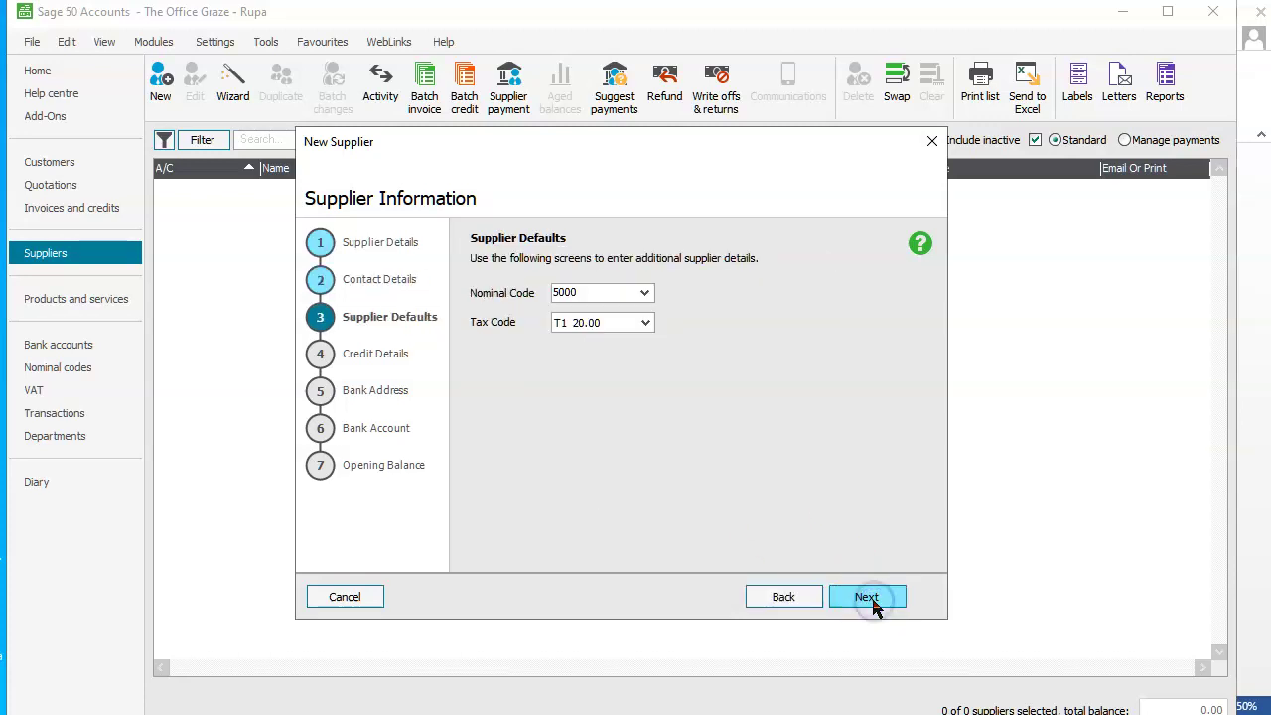
{"action": "left_click", "coordinate": [868, 597]}
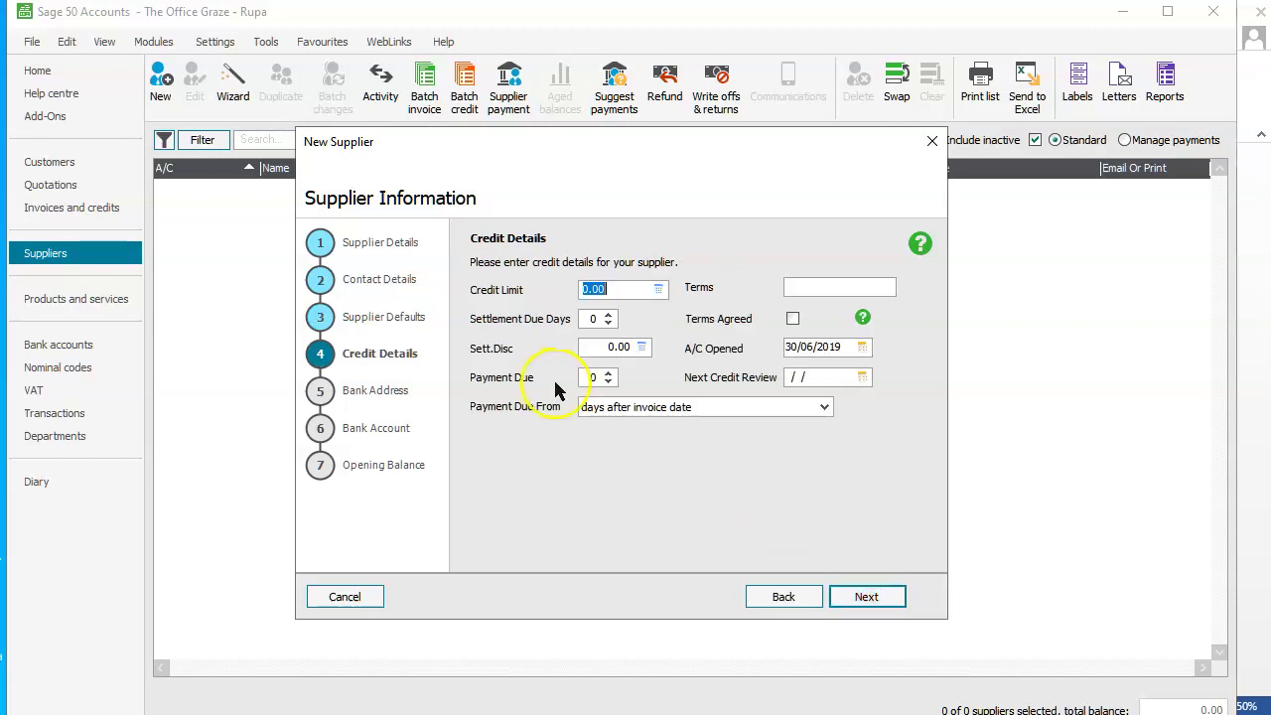
{"action": "left_click", "coordinate": [584, 378]}
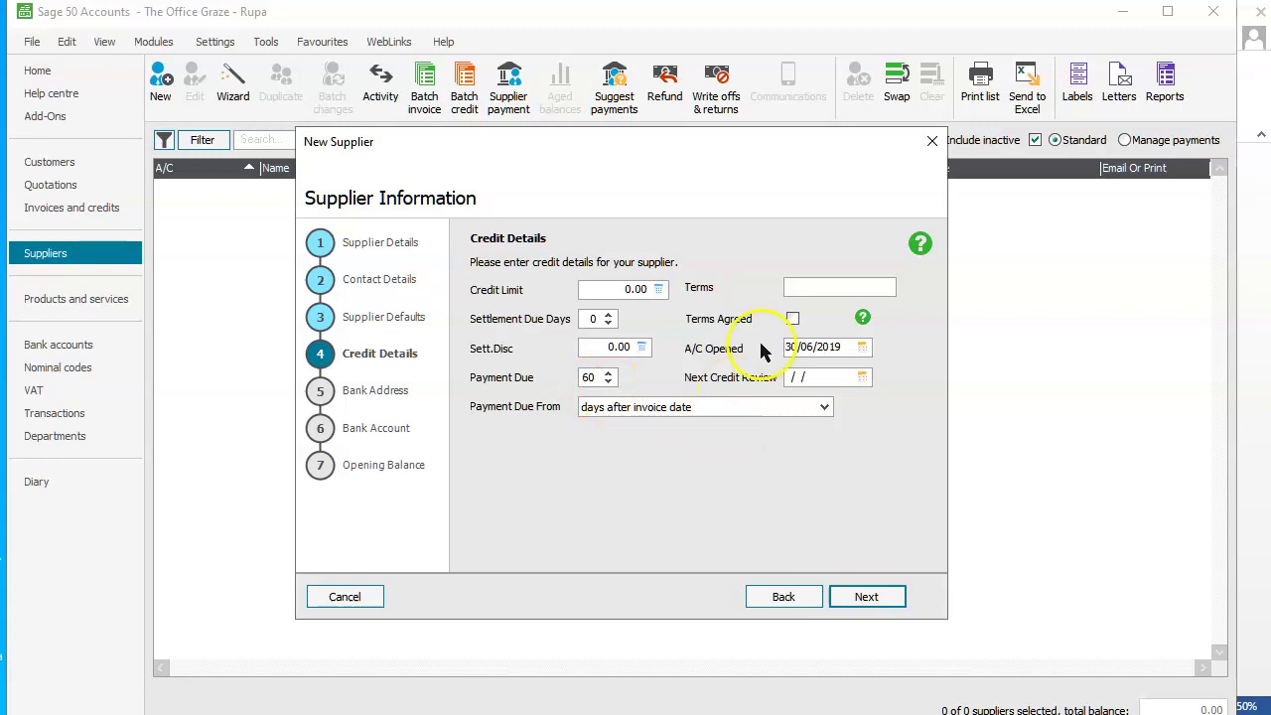
{"action": "left_click", "coordinate": [862, 348]}
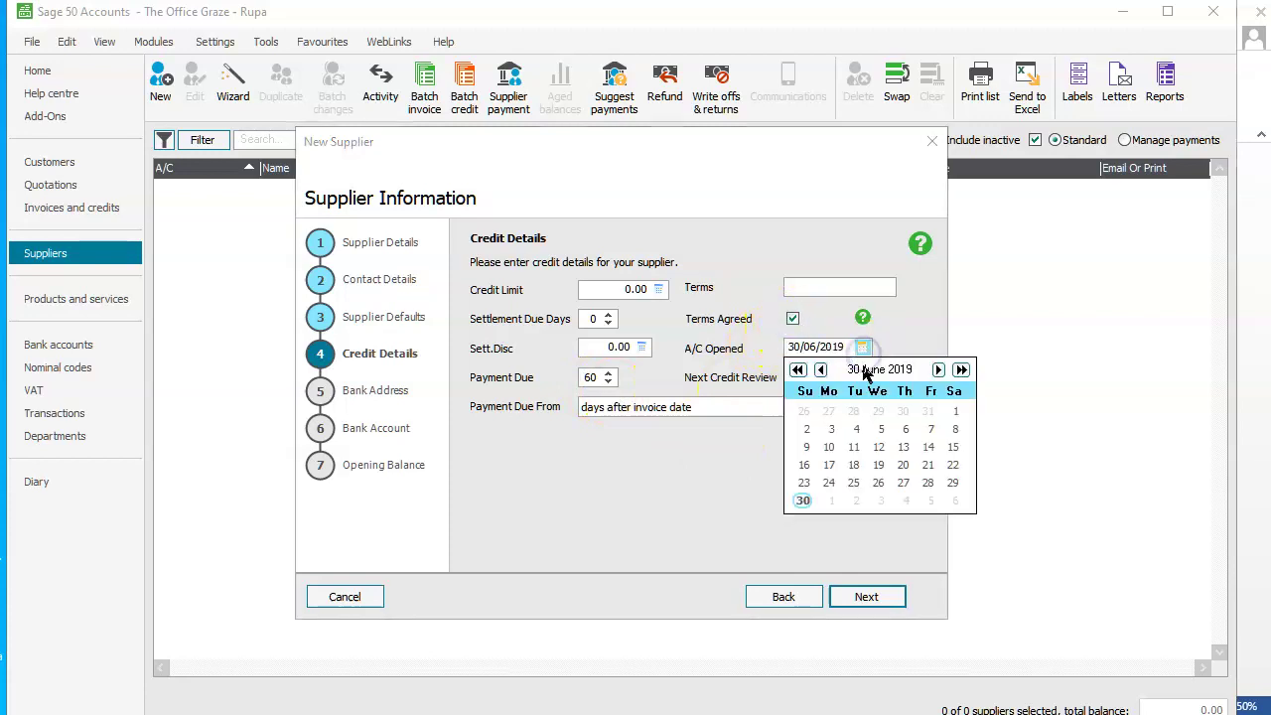
{"action": "left_click", "coordinate": [955, 411]}
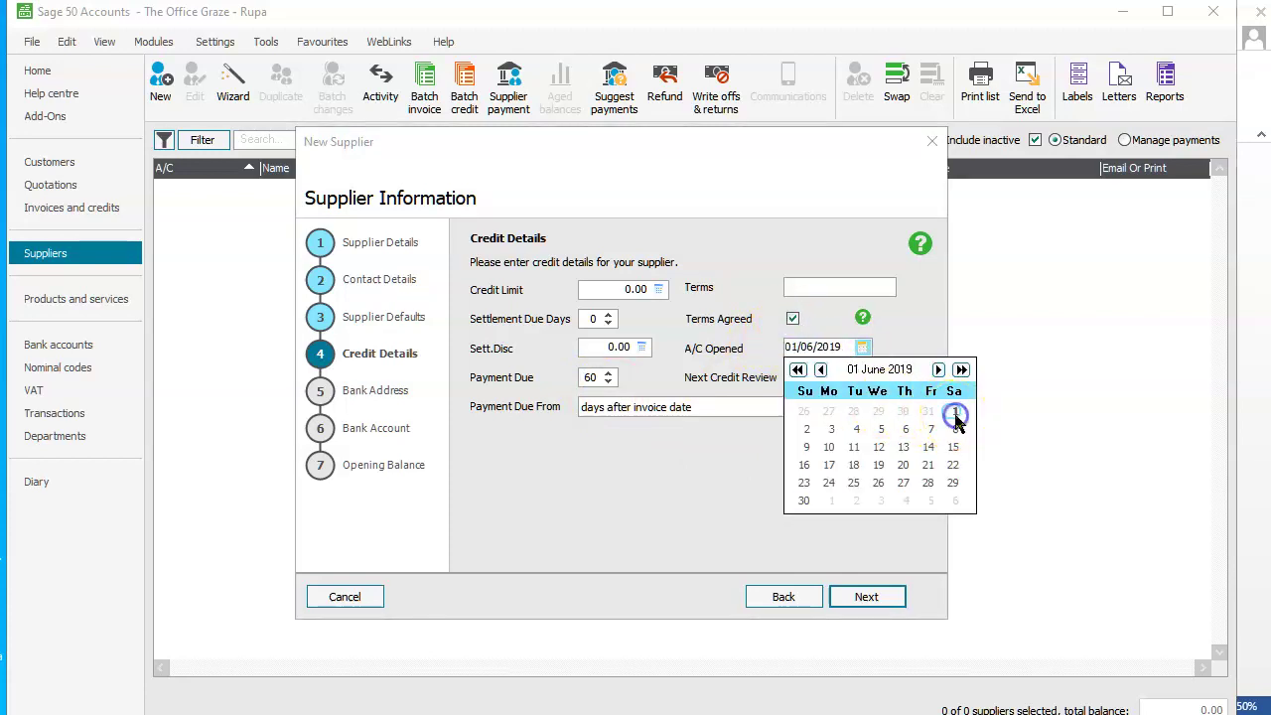
{"action": "left_click", "coordinate": [700, 504]}
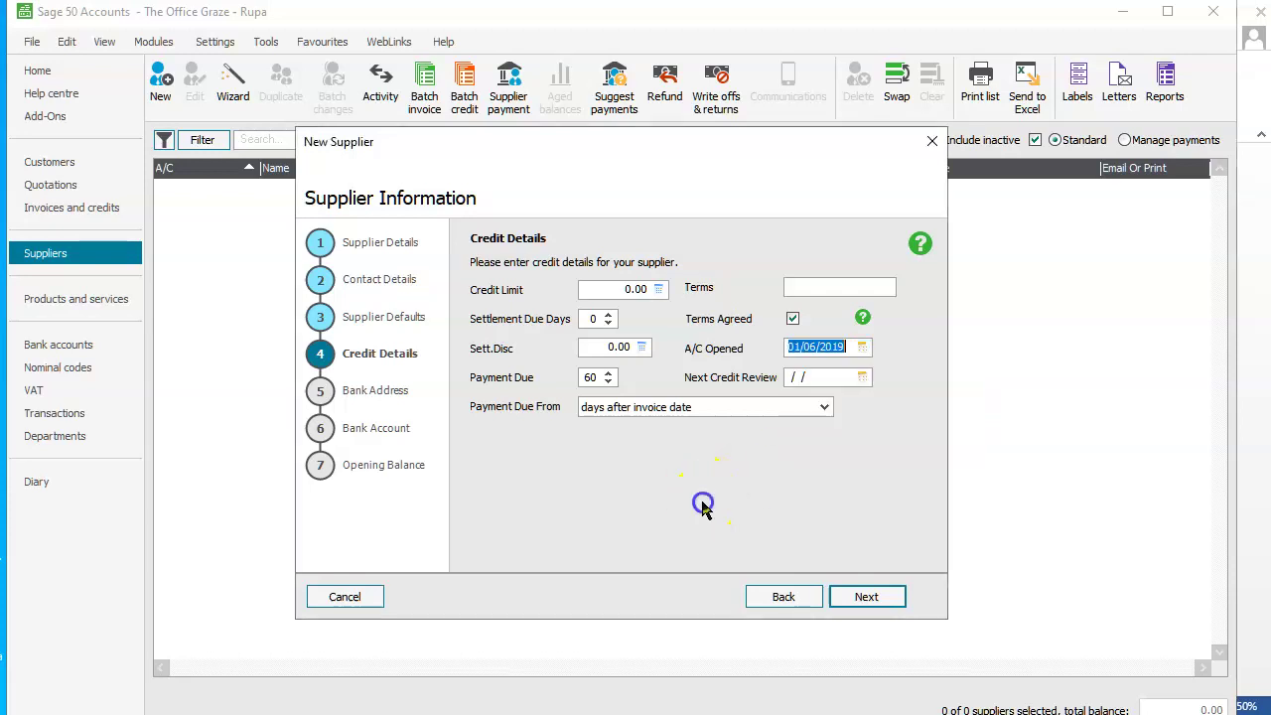
Skip the bank details and choose to post the opening balance as one value, as an invoice dated 01/06/2019.
{"action": "left_click", "coordinate": [866, 598]}
{"action": "left_click", "coordinate": [866, 598]}
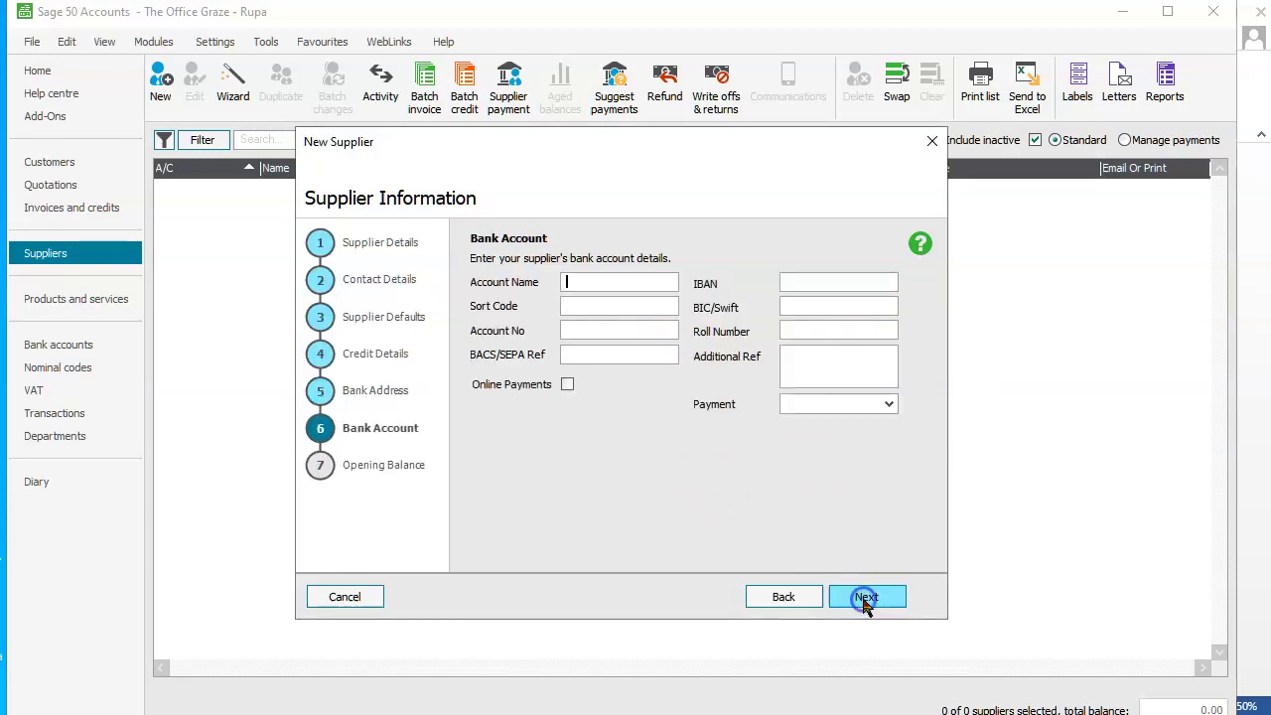
{"action": "left_click", "coordinate": [866, 600]}
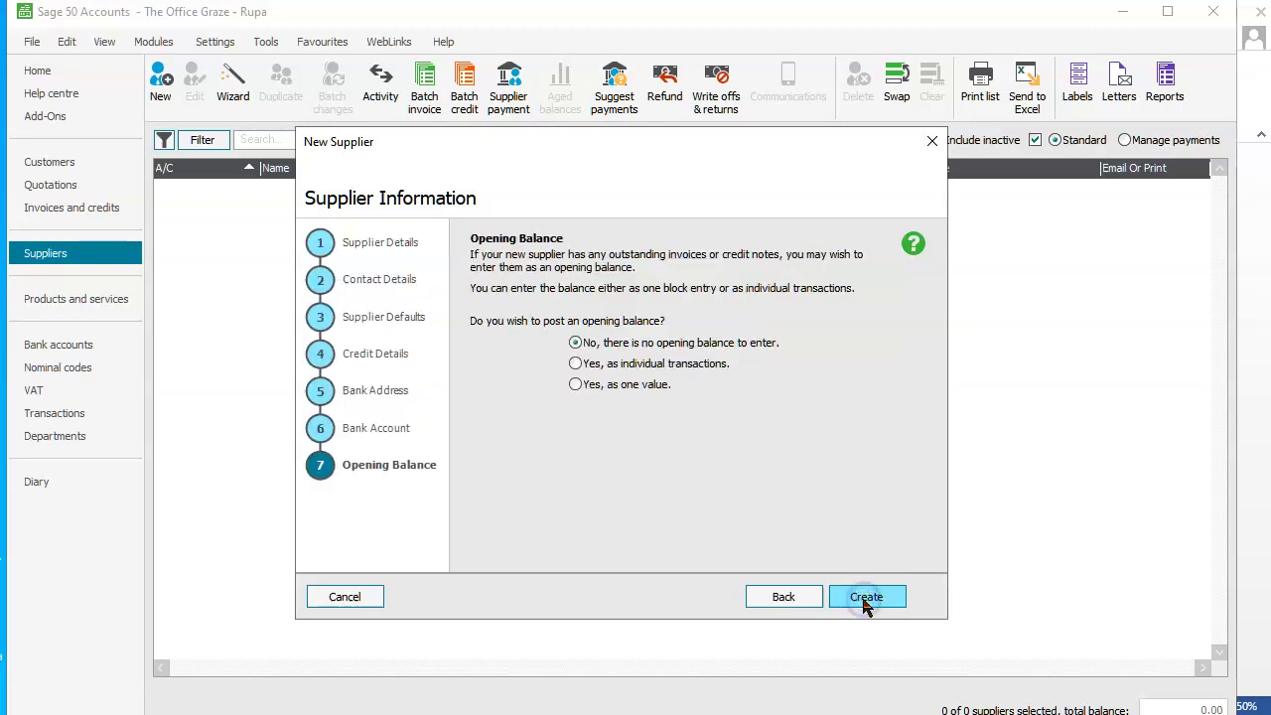
{"action": "left_click", "coordinate": [575, 386]}
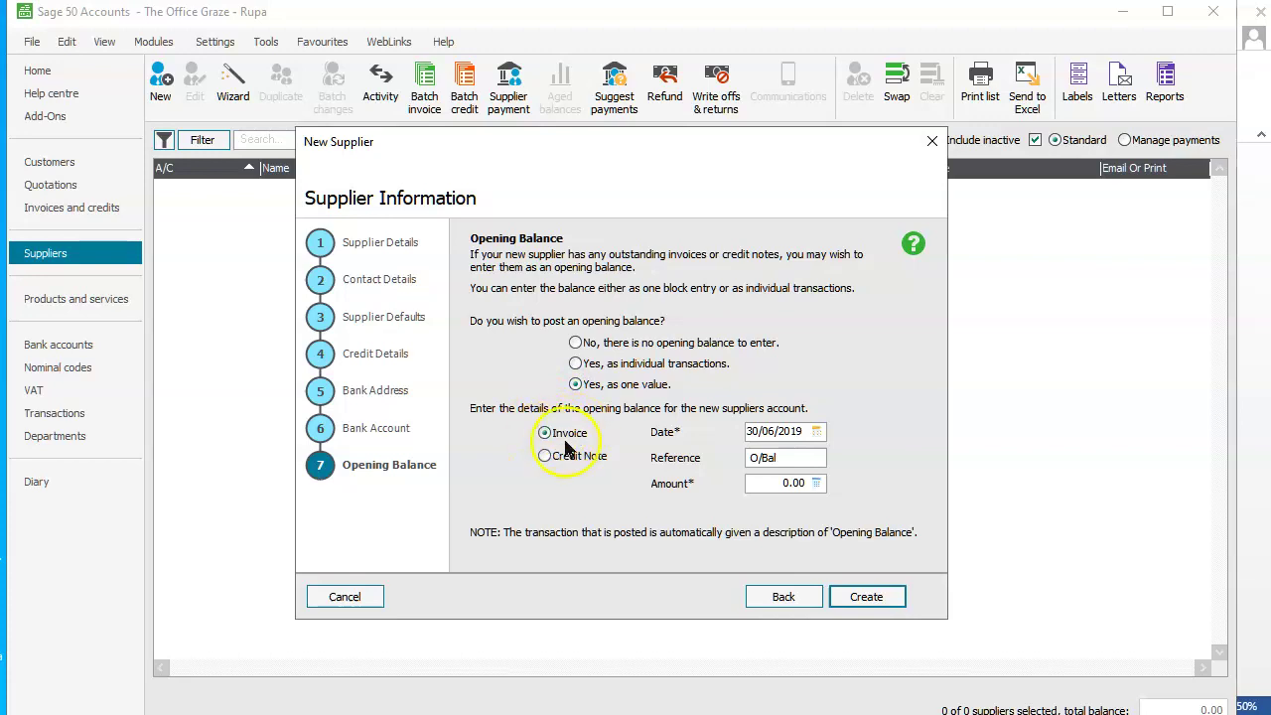
{"action": "left_click", "coordinate": [816, 431]}
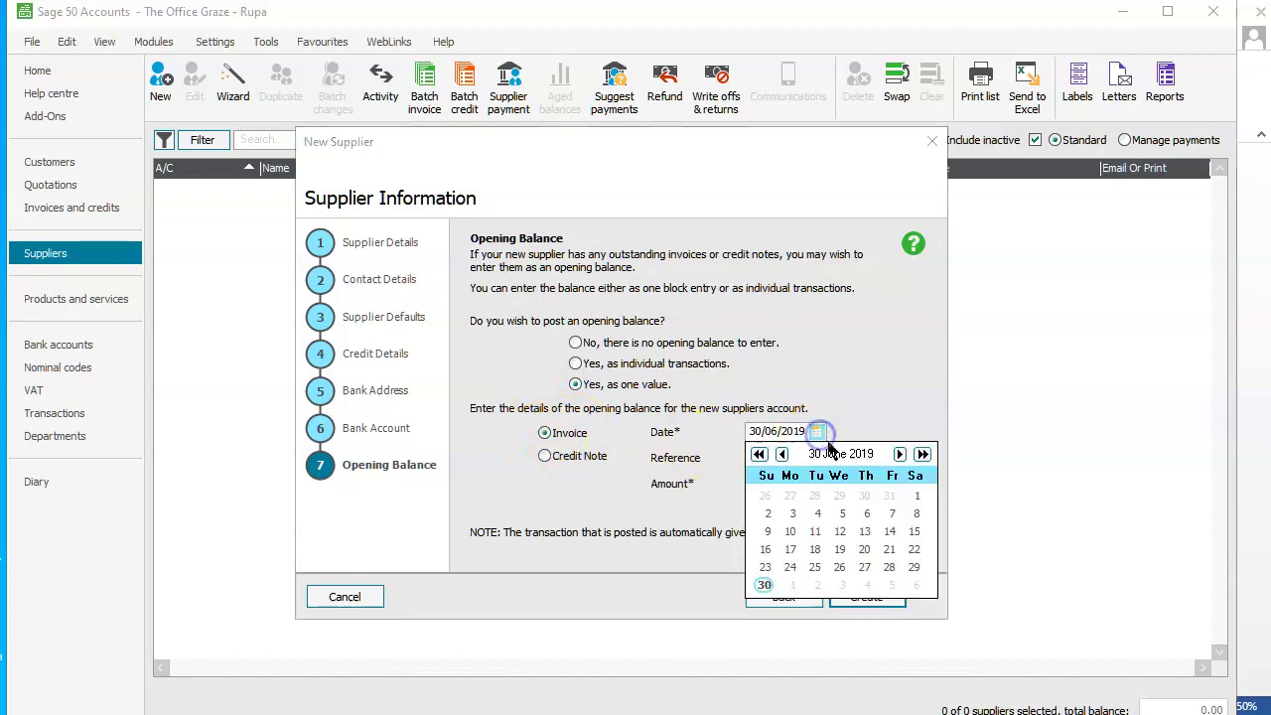
{"action": "left_click", "coordinate": [916, 496]}
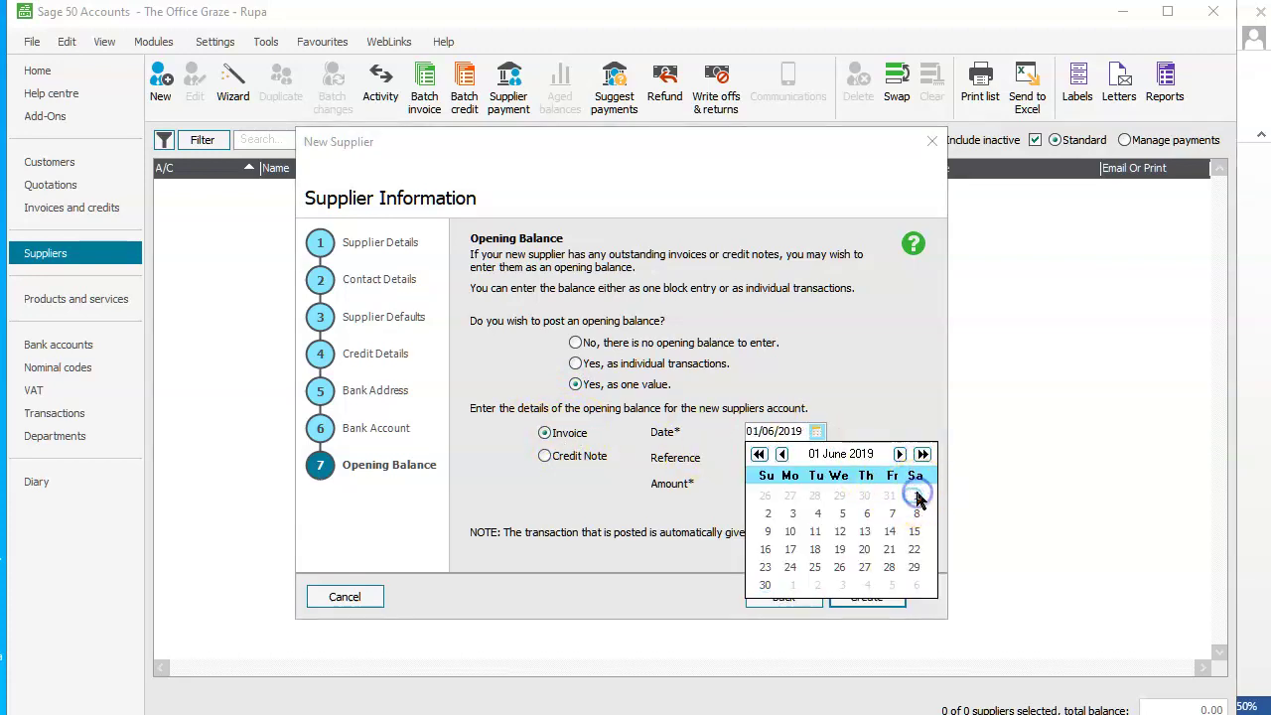
{"action": "left_click", "coordinate": [883, 404]}
Check the supplier listing in the Word document, enter 1320.11 as the opening balance amount, and create the Fabric Delights supplier record.
{"action": "left_click", "coordinate": [785, 484]}
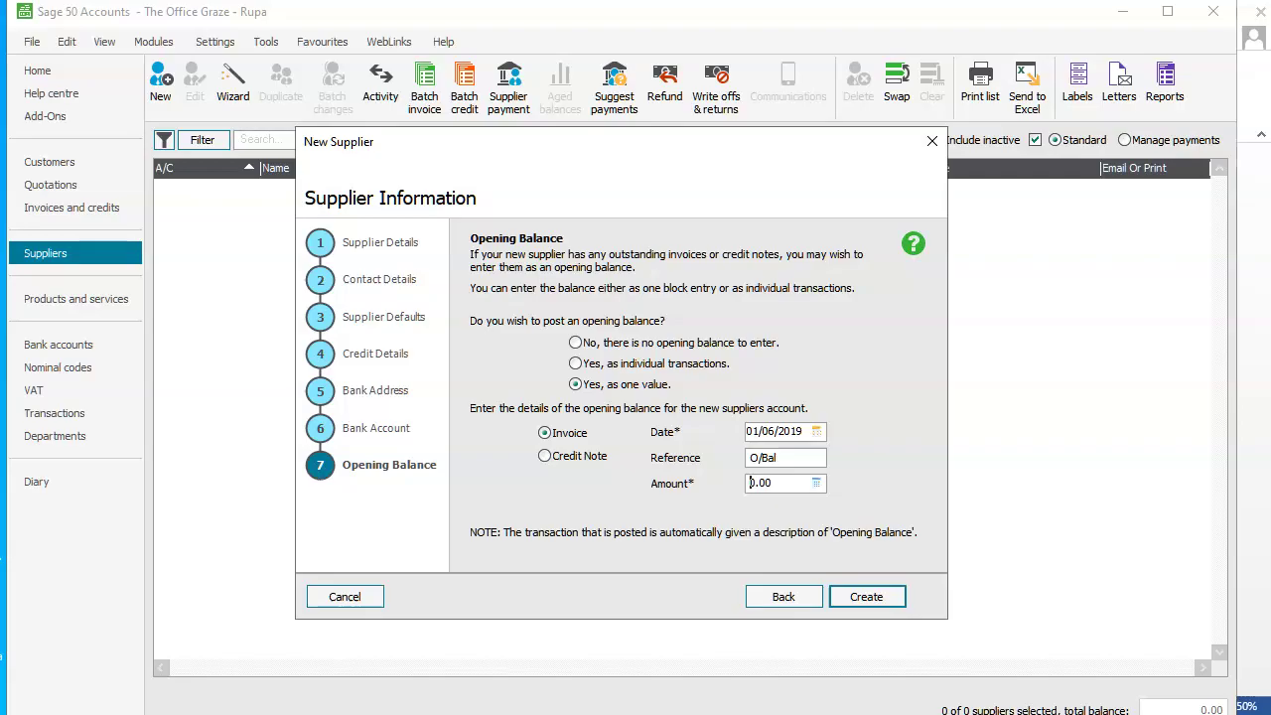
{"action": "key", "text": "alt+Tab"}
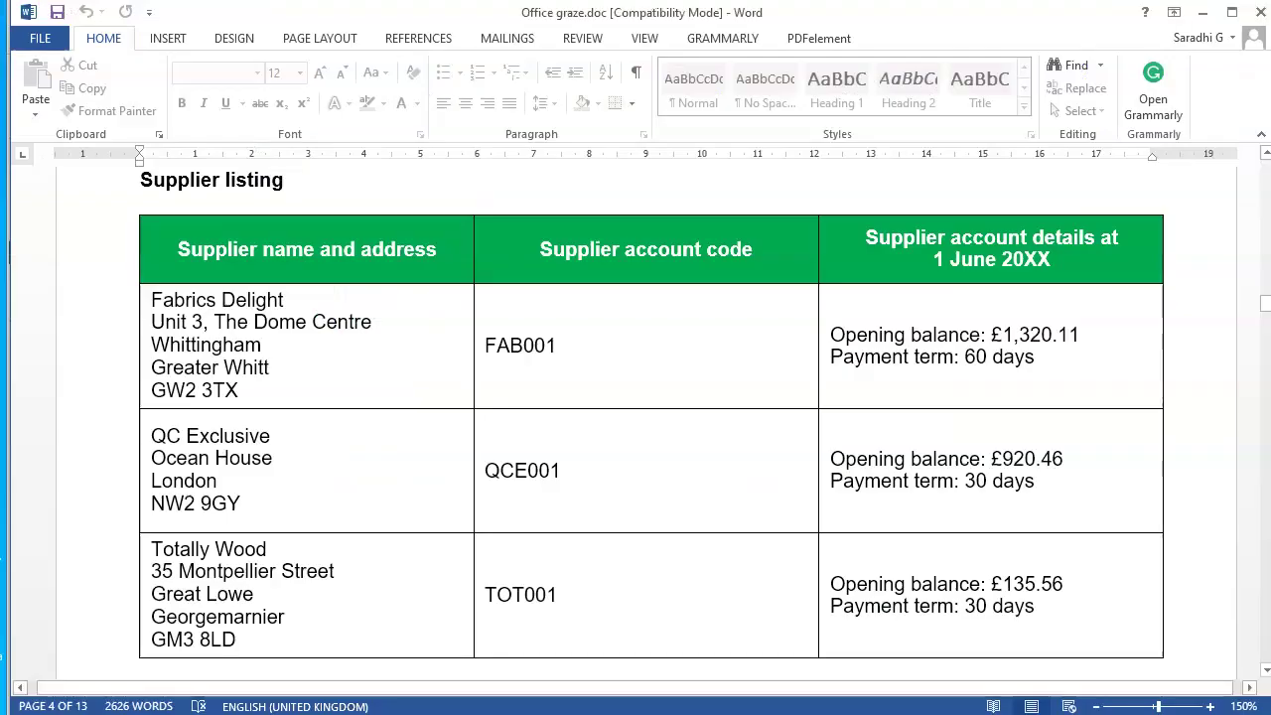
{"action": "key", "text": "alt+Tab"}
{"action": "type", "text": "1"}
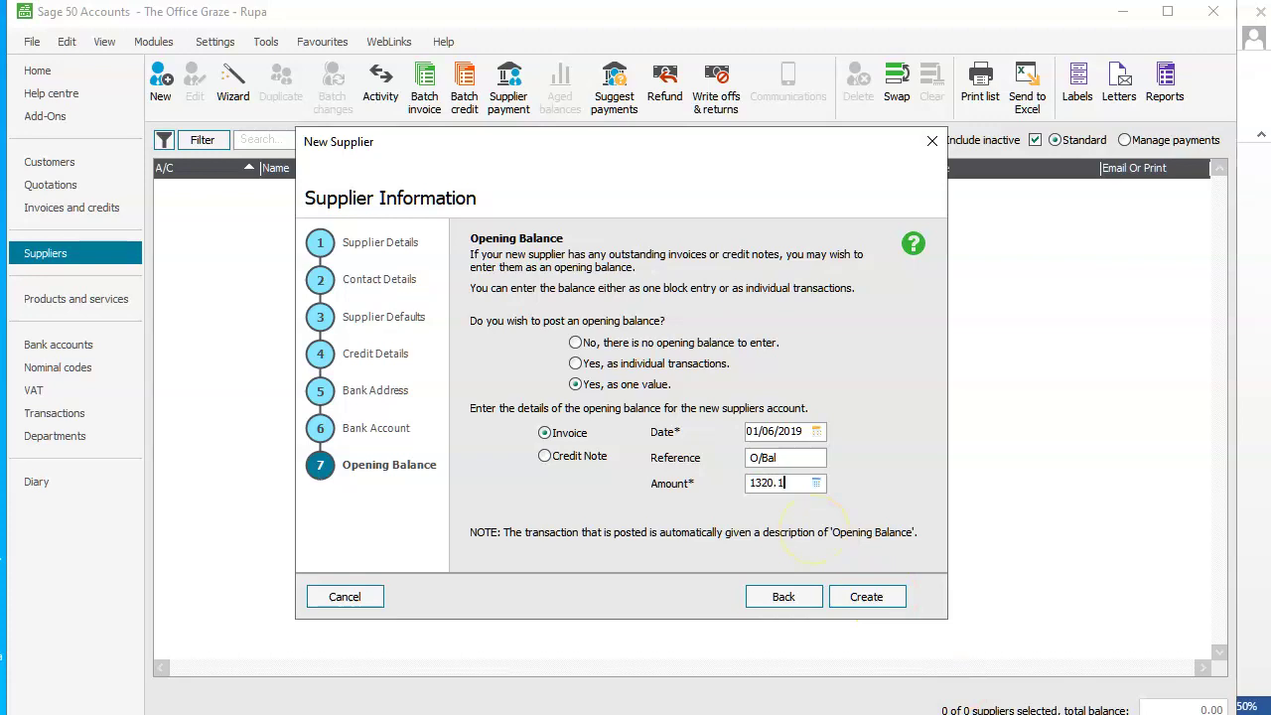
{"action": "left_click", "coordinate": [870, 599]}
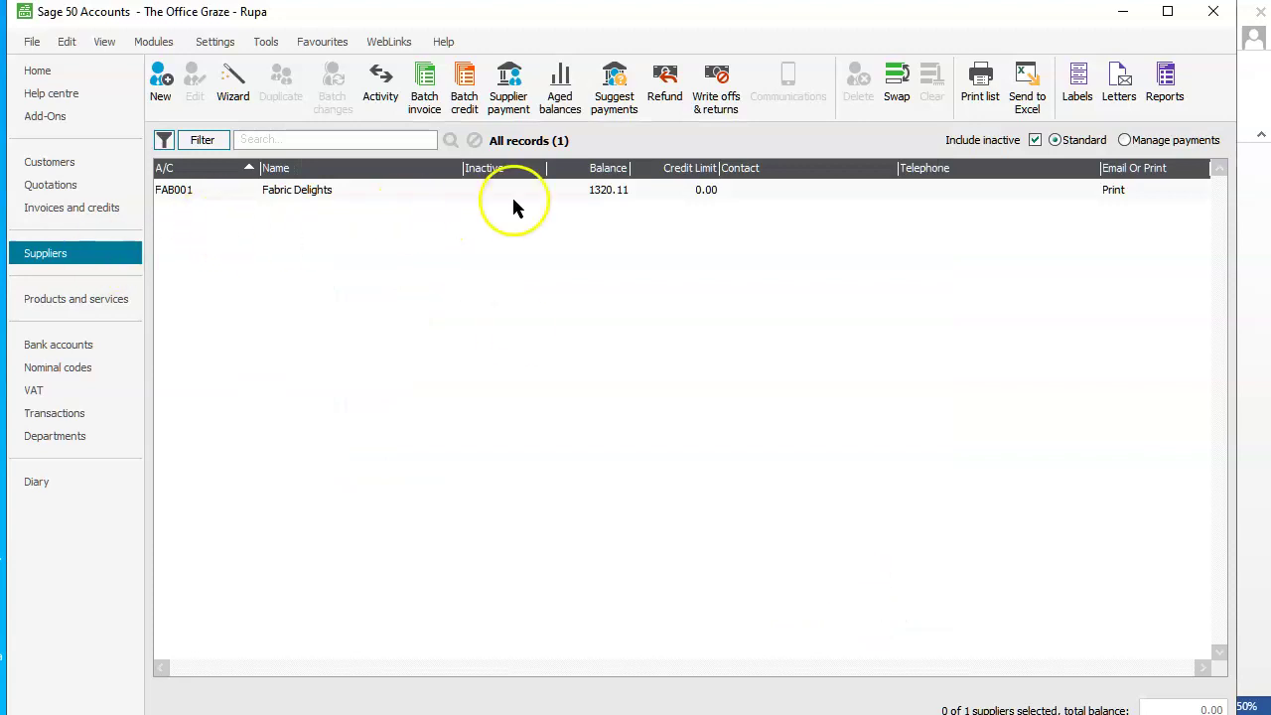
Review the new records and their balances in the customer and supplier lists, finishing on the customer list.
{"action": "left_click", "coordinate": [70, 166]}
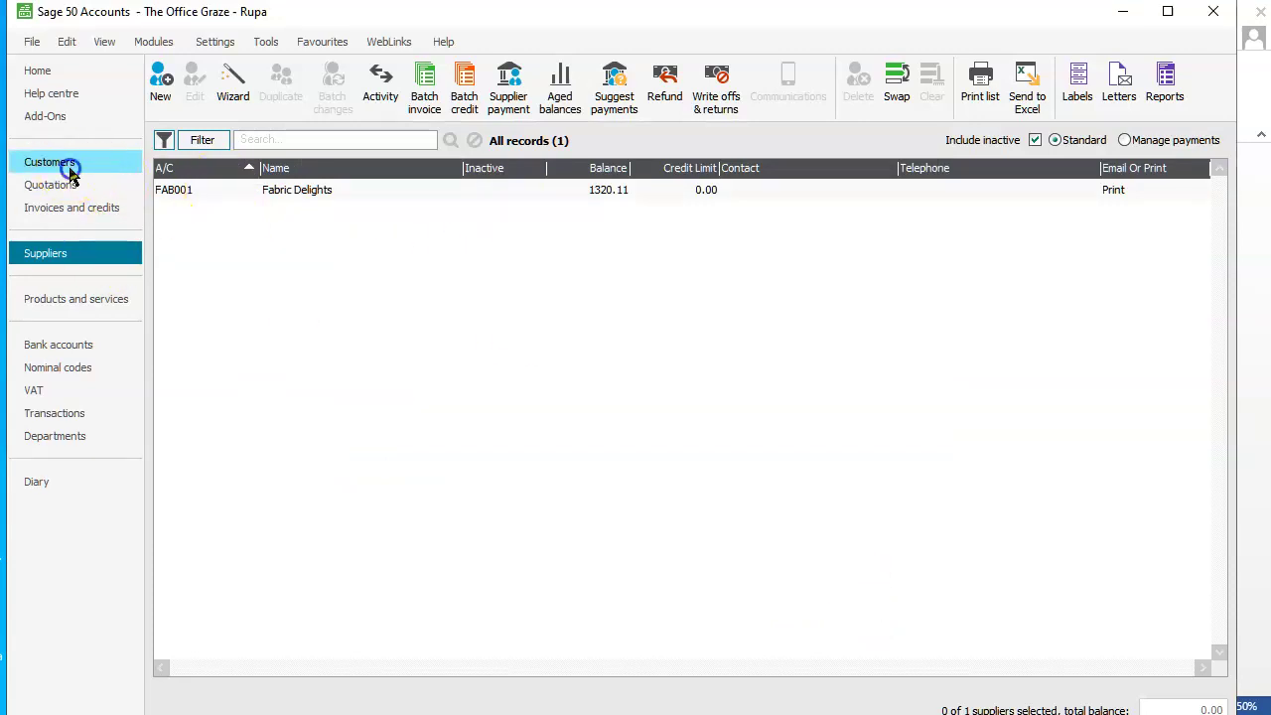
{"action": "left_click", "coordinate": [50, 256]}
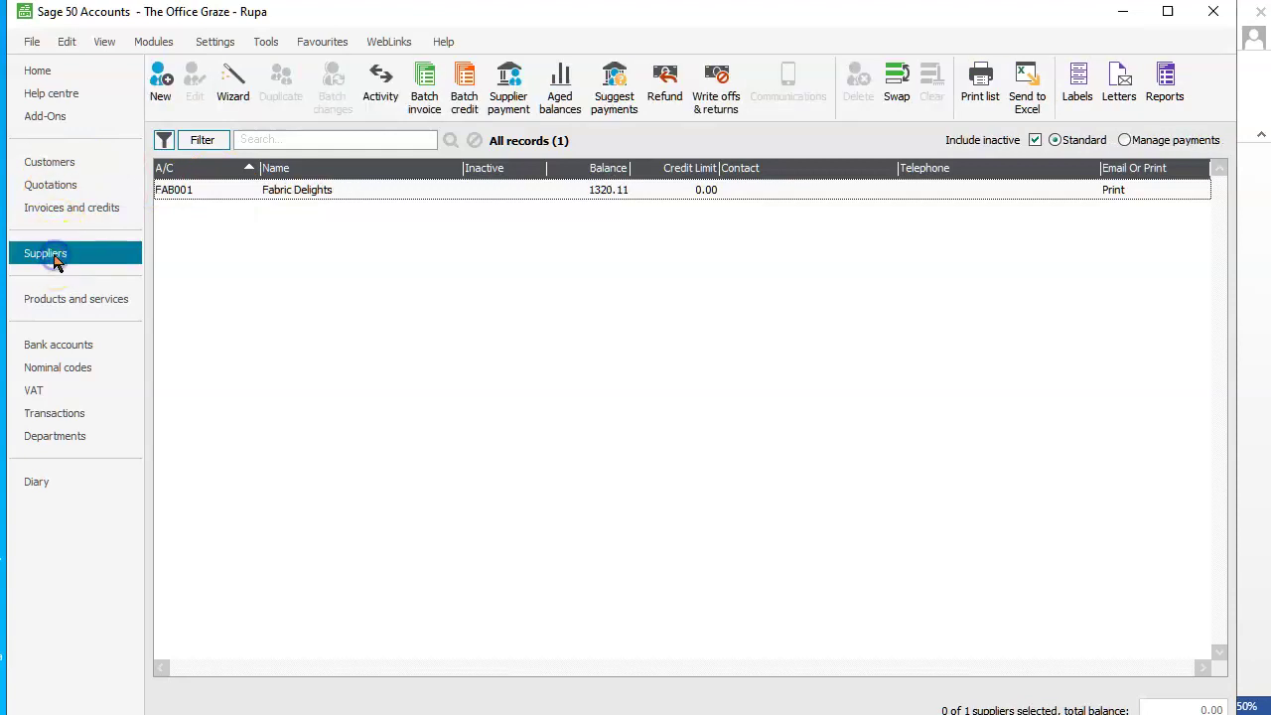
{"action": "left_click", "coordinate": [79, 161]}
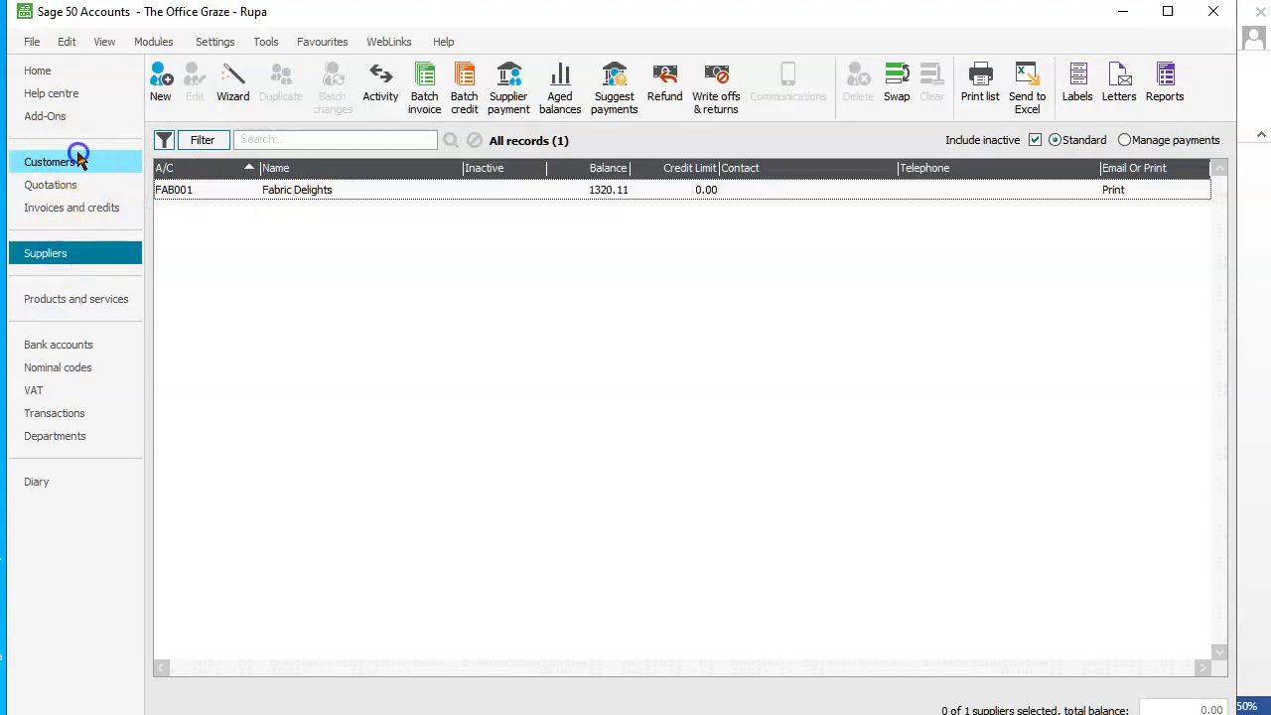
{"action": "left_click", "coordinate": [60, 255]}
{"action": "left_click", "coordinate": [54, 163]}
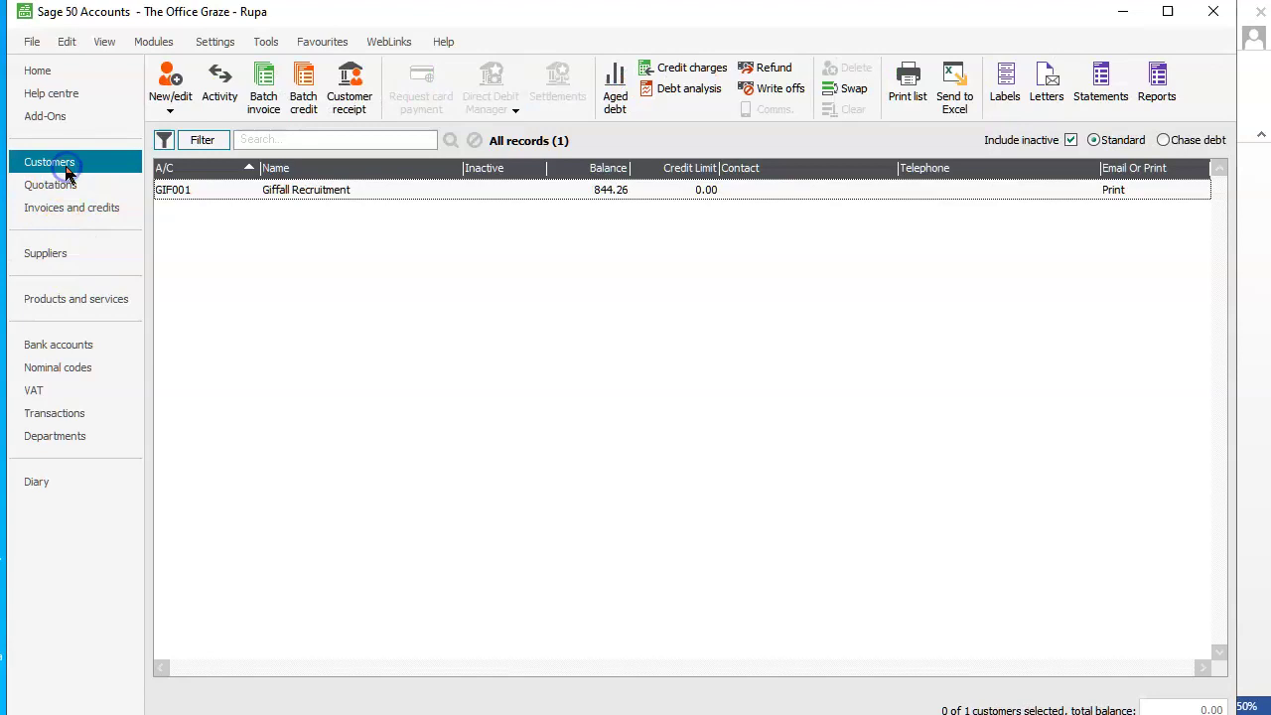
{"action": "left_click", "coordinate": [61, 254]}
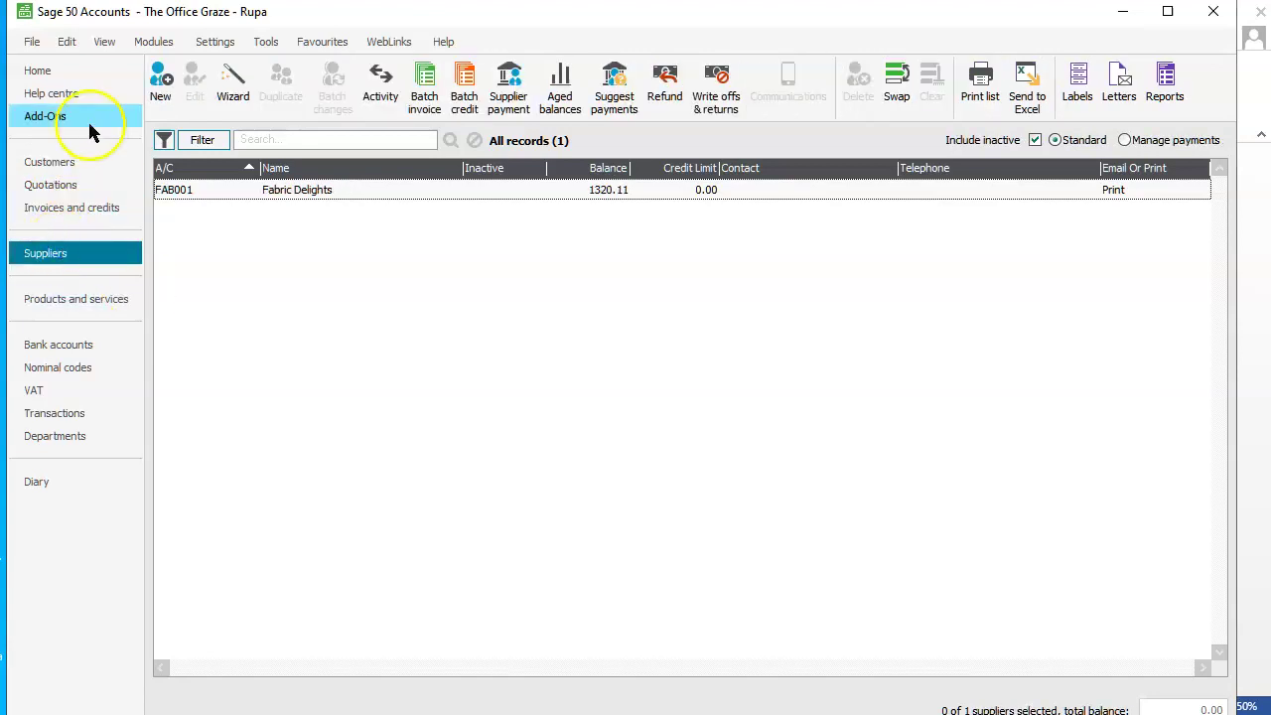
{"action": "left_click", "coordinate": [66, 168]}
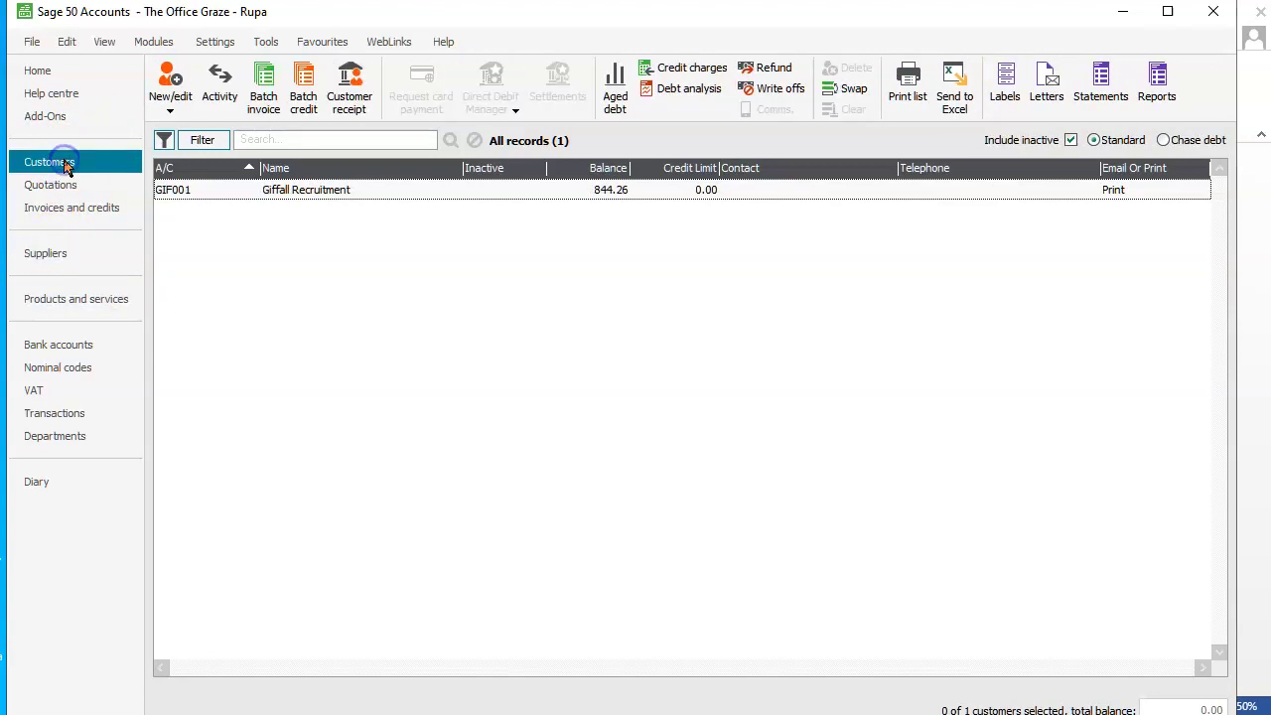
Preview the Customer Address List report from the customer details reports for all customers, and move the preview so the page can be read.
{"action": "left_click", "coordinate": [1160, 90]}
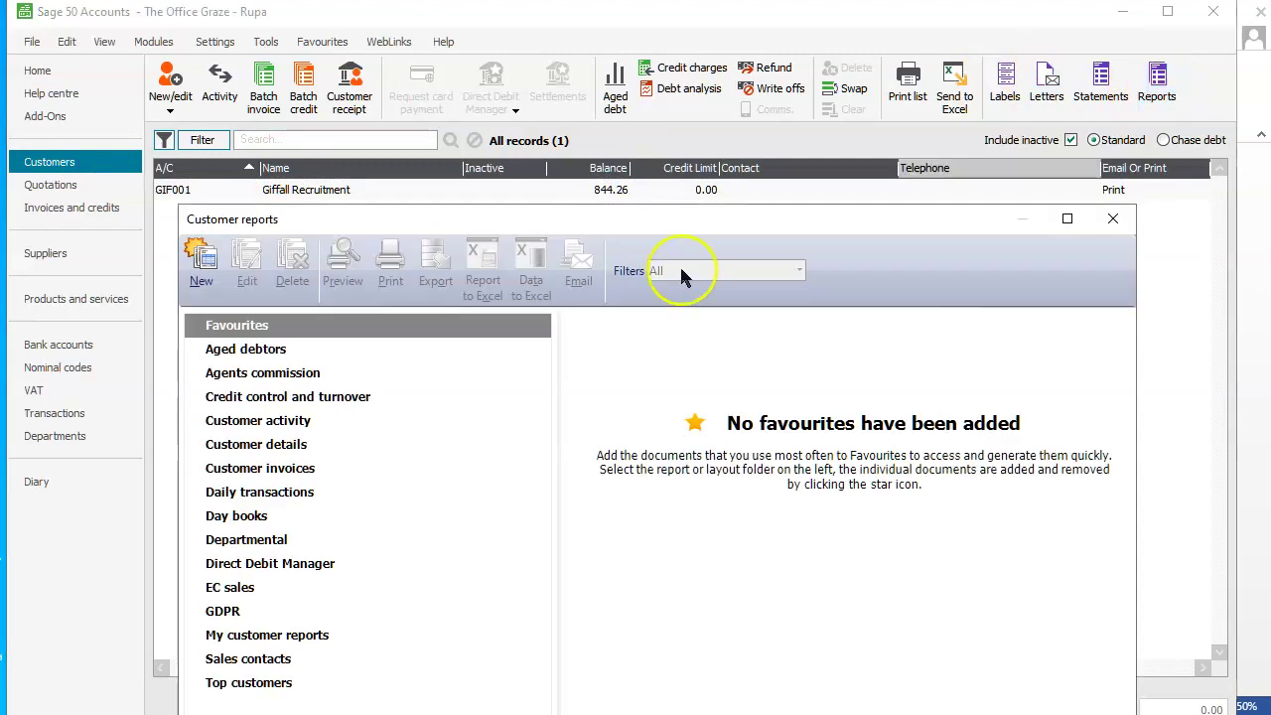
{"action": "left_click", "coordinate": [258, 449]}
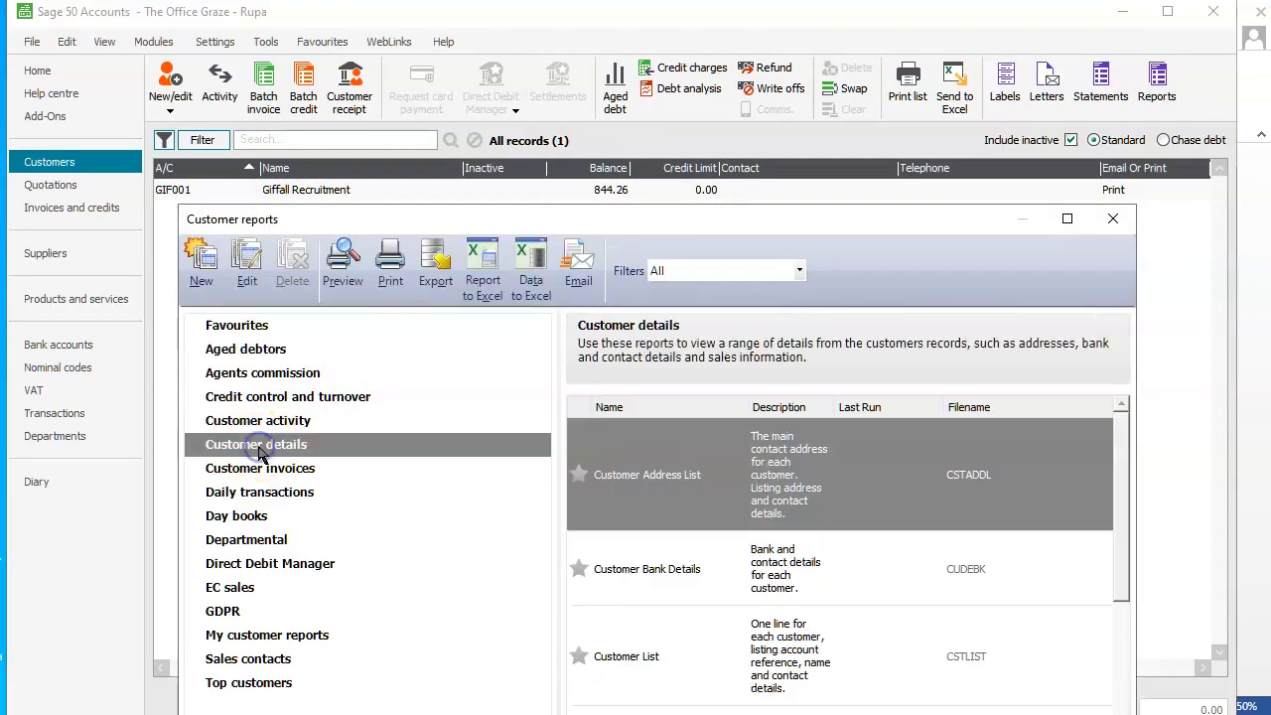
{"action": "mouse_move", "coordinate": [643, 487]}
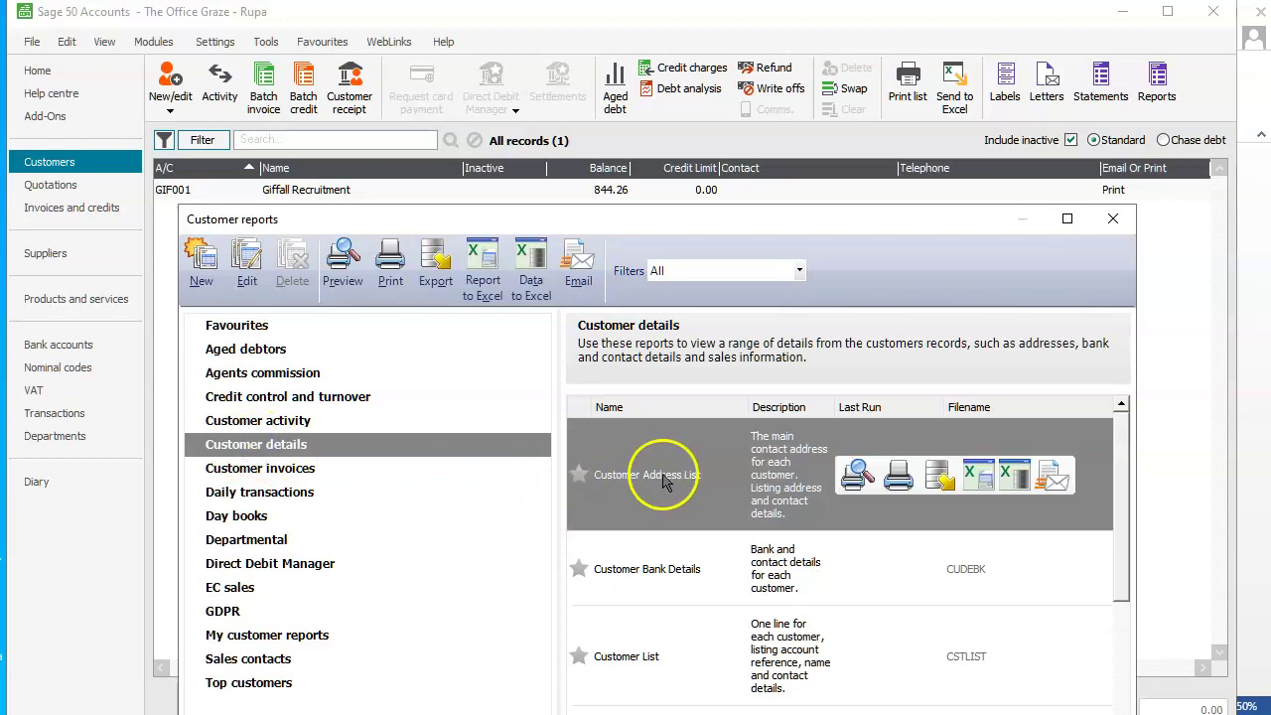
{"action": "double_click", "coordinate": [660, 485]}
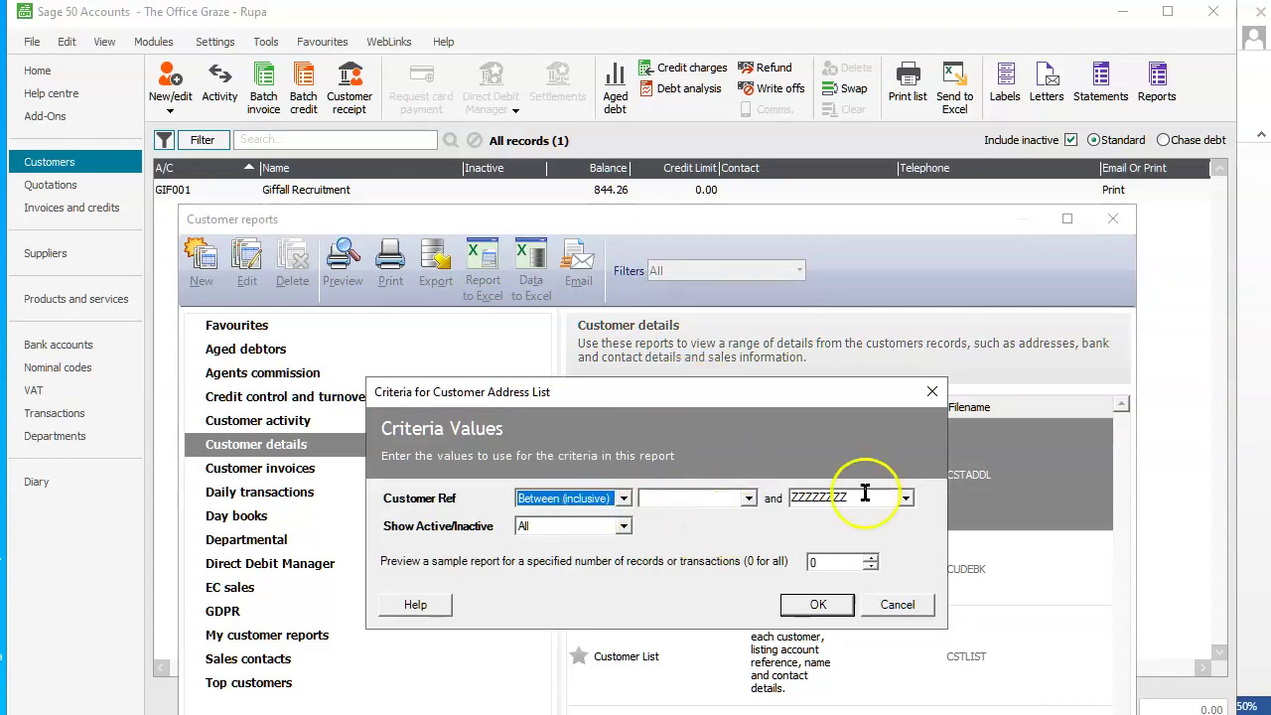
{"action": "left_click", "coordinate": [817, 604]}
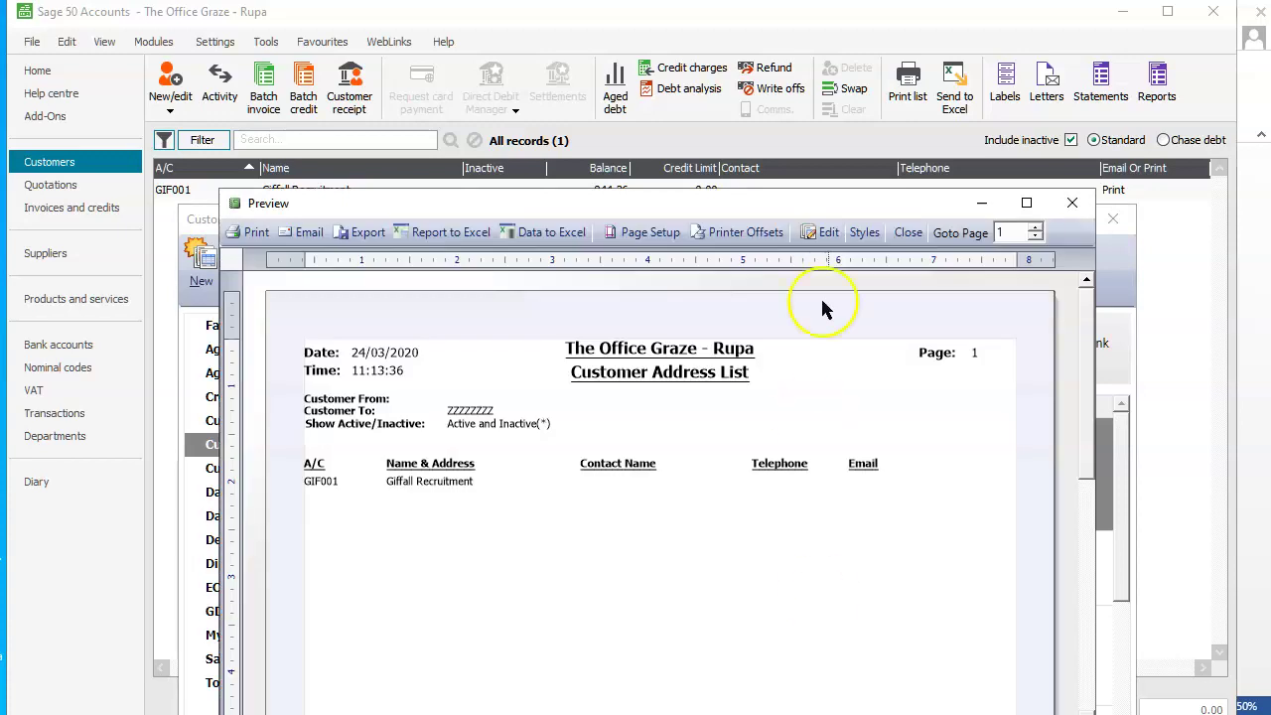
{"action": "left_click", "coordinate": [822, 199]}
{"action": "left_click_drag", "start_coordinate": [822, 199], "coordinate": [775, 30]}
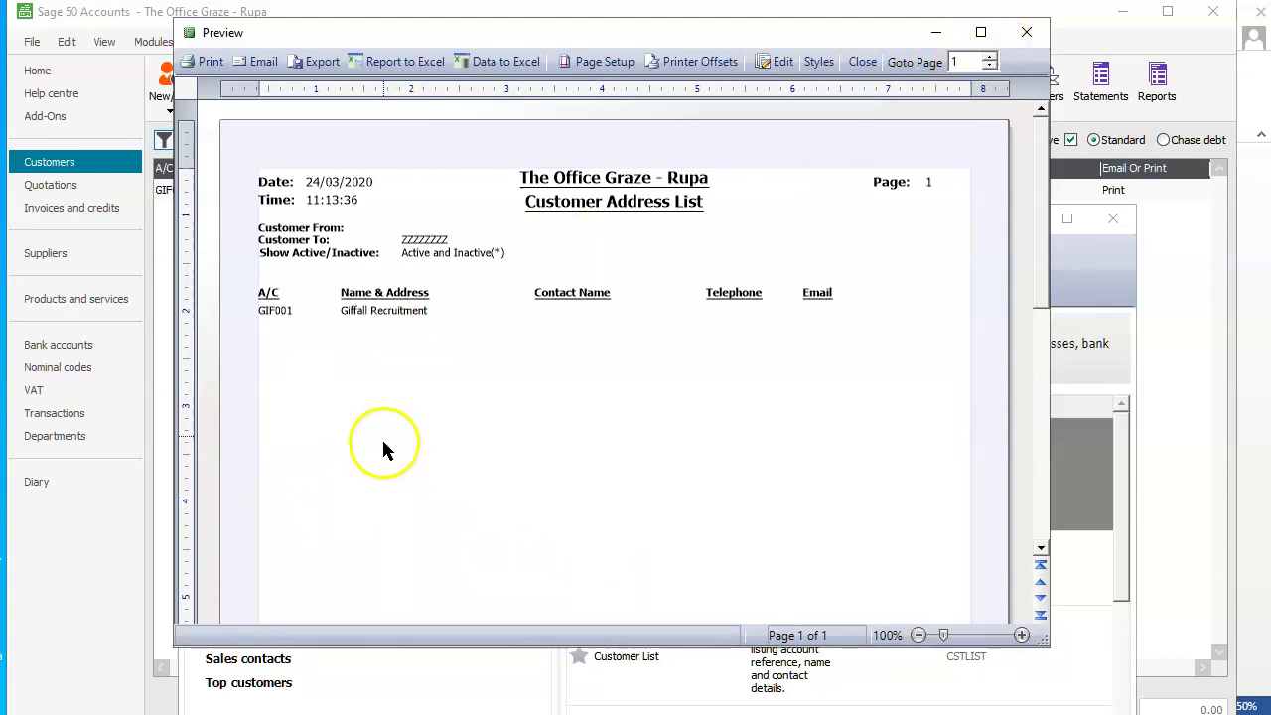
{"action": "left_click", "coordinate": [314, 63]}
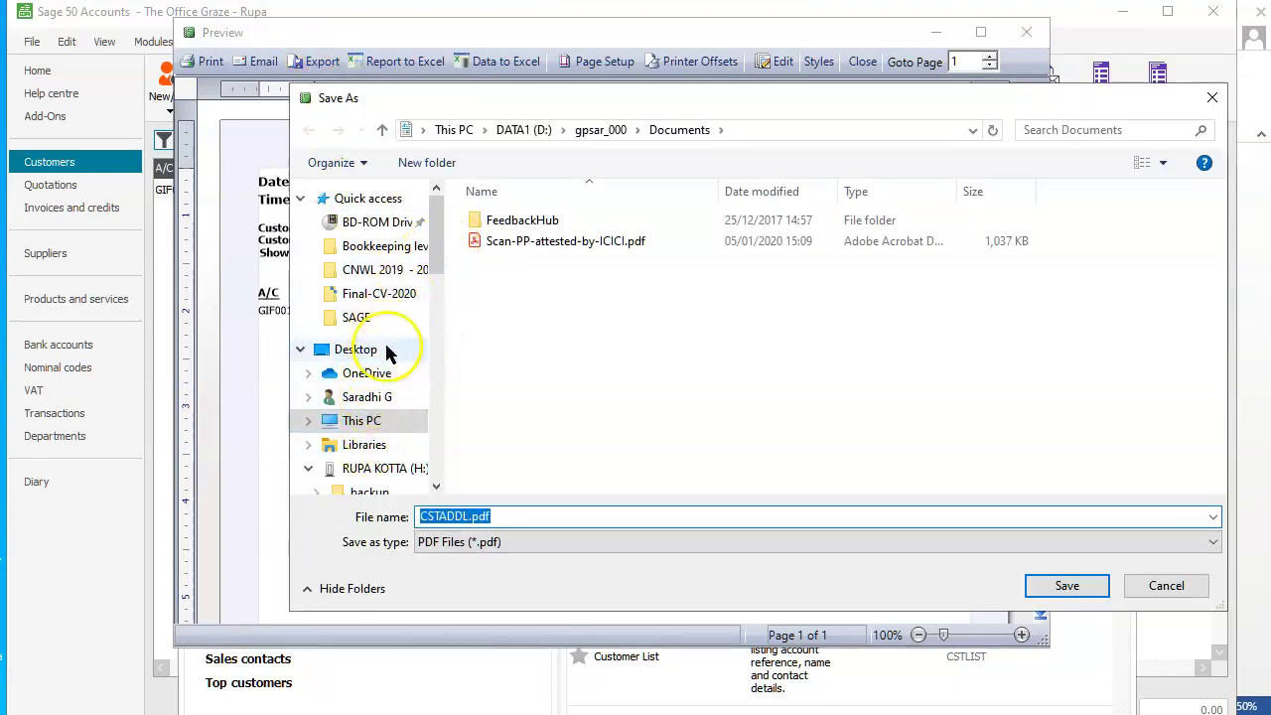
{"action": "left_click_drag", "start_coordinate": [433, 221], "coordinate": [436, 177]}
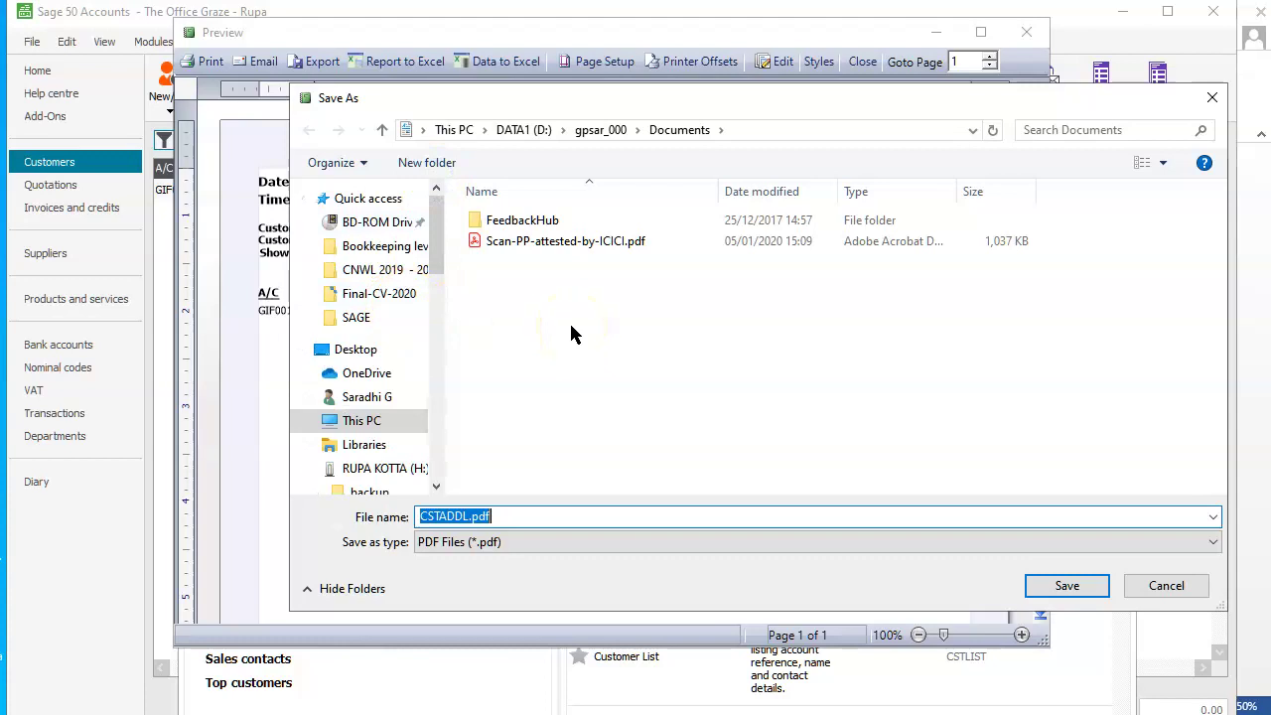
{"action": "left_click", "coordinate": [1166, 585]}
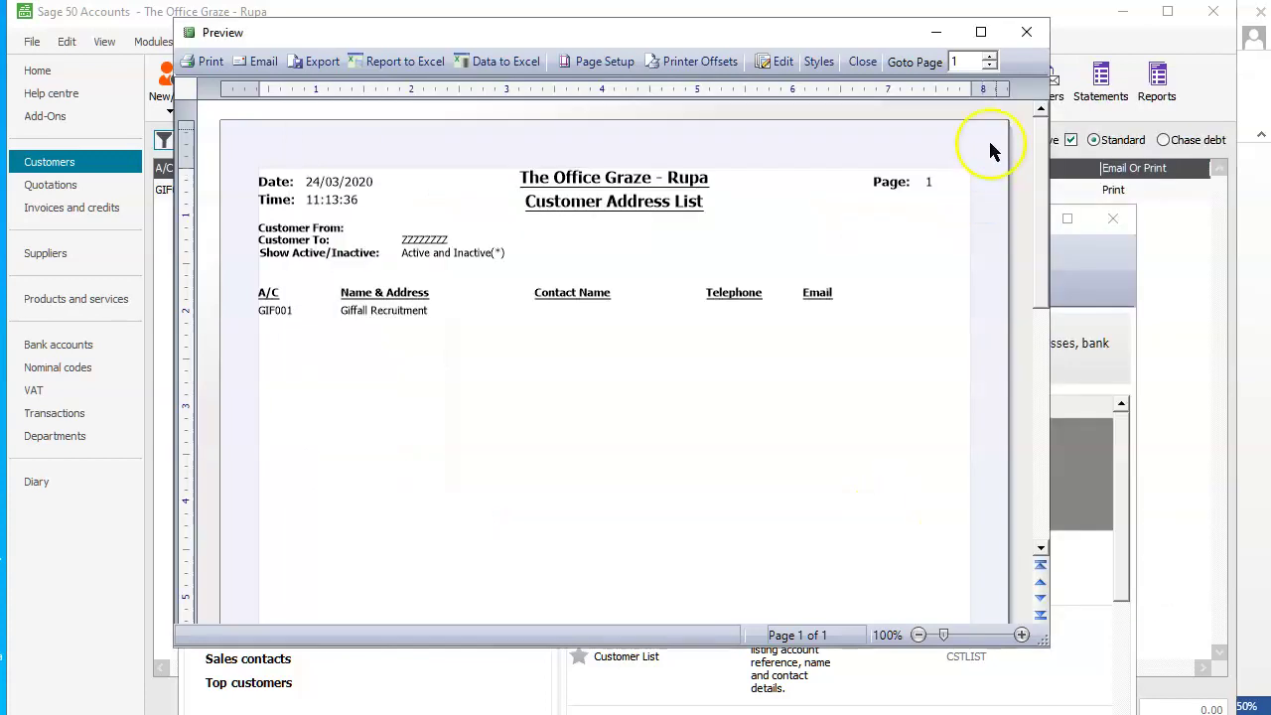
Close the Customer Address List preview and the customer reports, and switch to the supplier list.
{"action": "left_click", "coordinate": [1028, 34]}
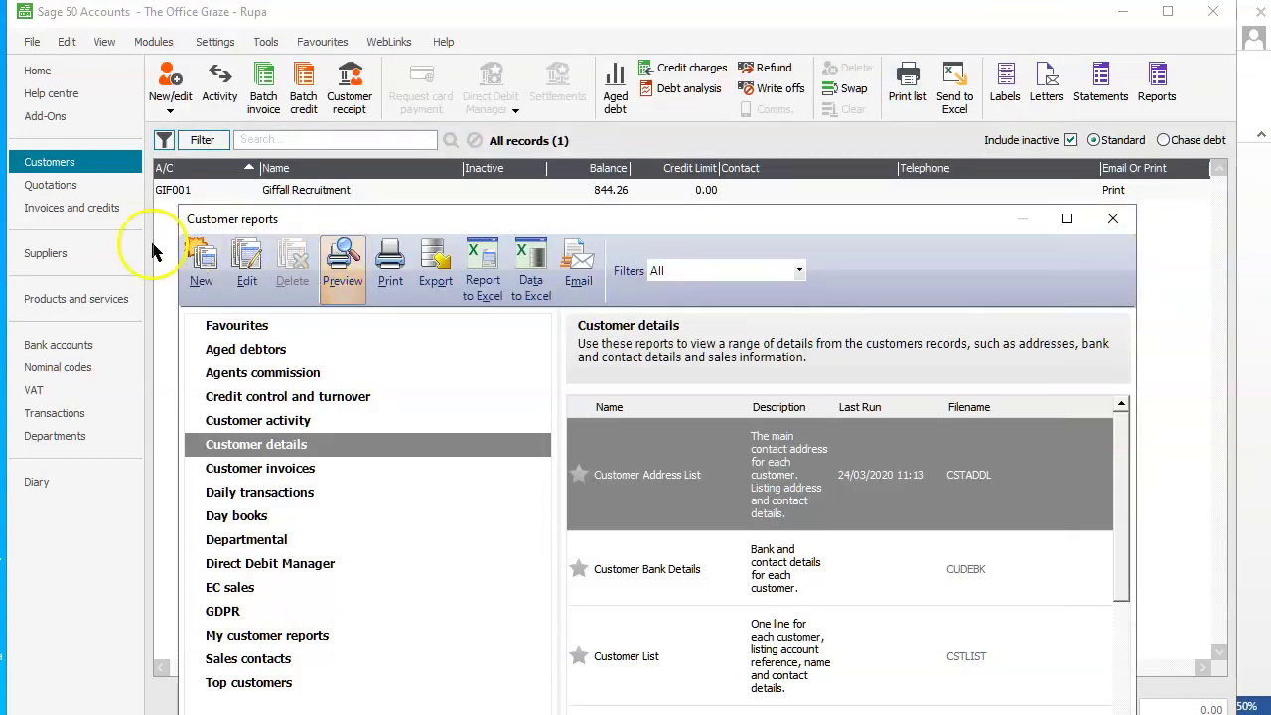
{"action": "left_click", "coordinate": [69, 260]}
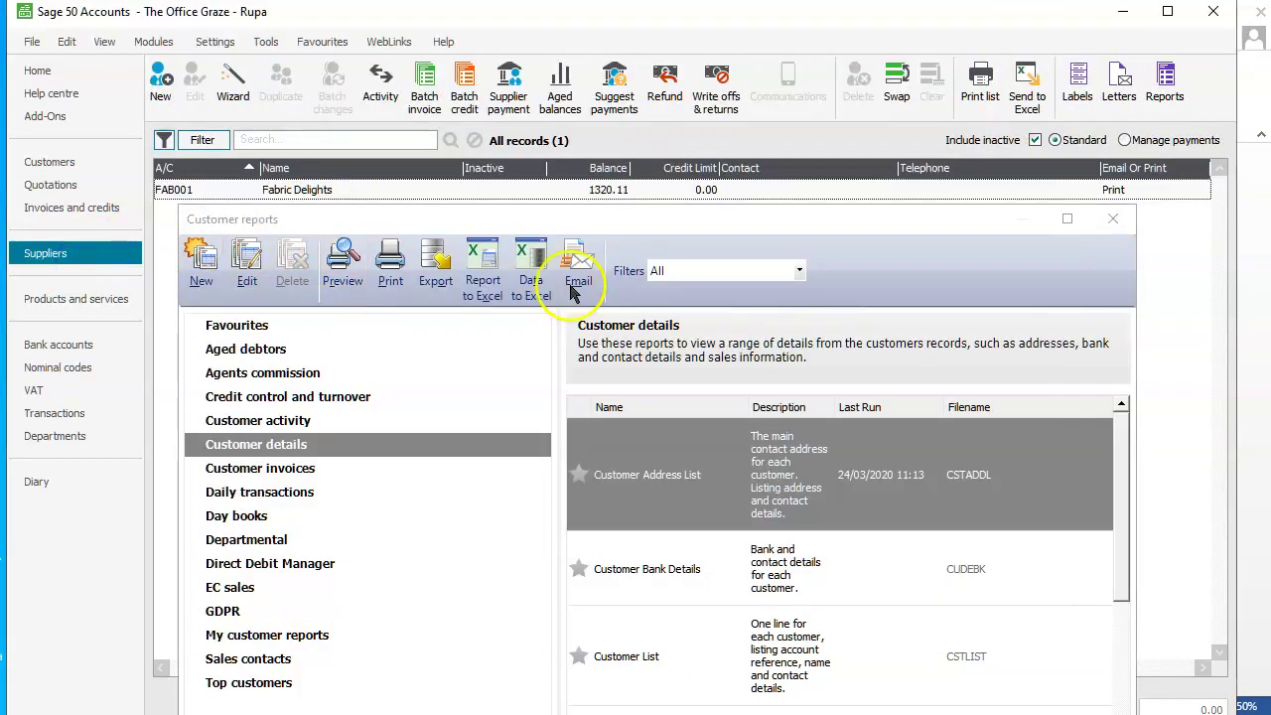
{"action": "left_click", "coordinate": [1104, 218]}
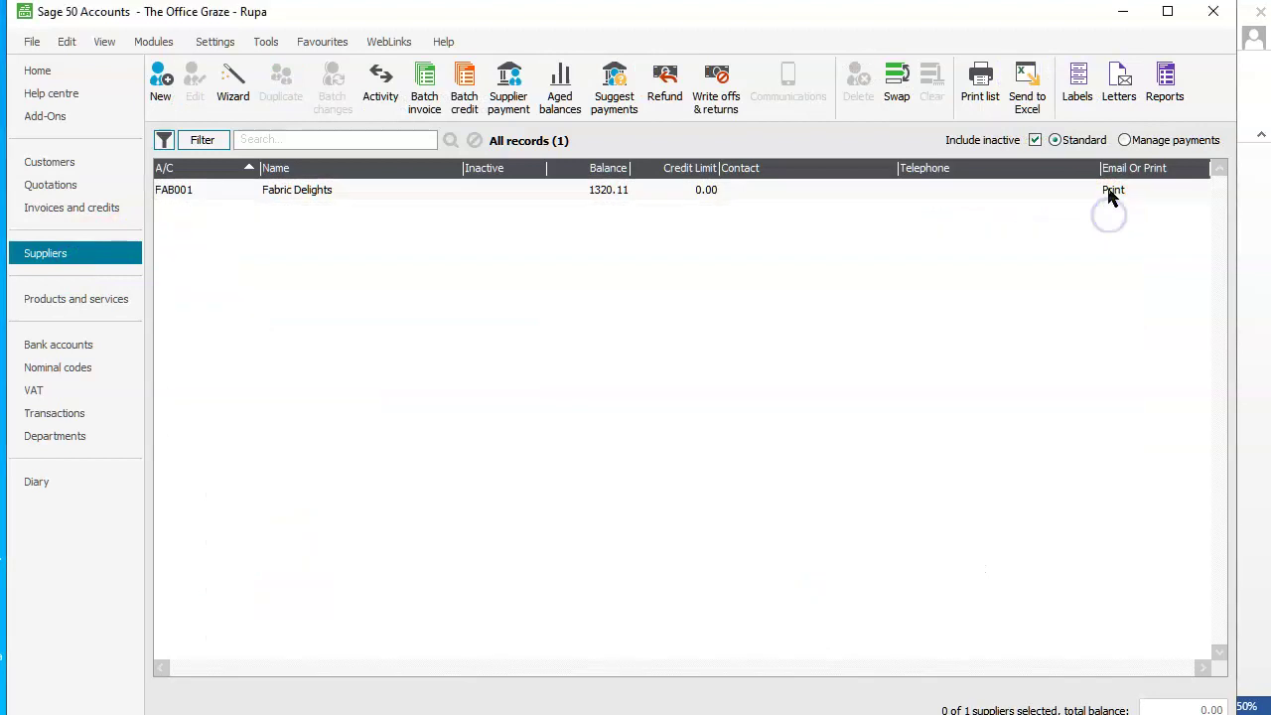
Preview the Supplier Address List report from the supplier details reports for all suppliers, and close the preview and the reports window.
{"action": "left_click", "coordinate": [1165, 89]}
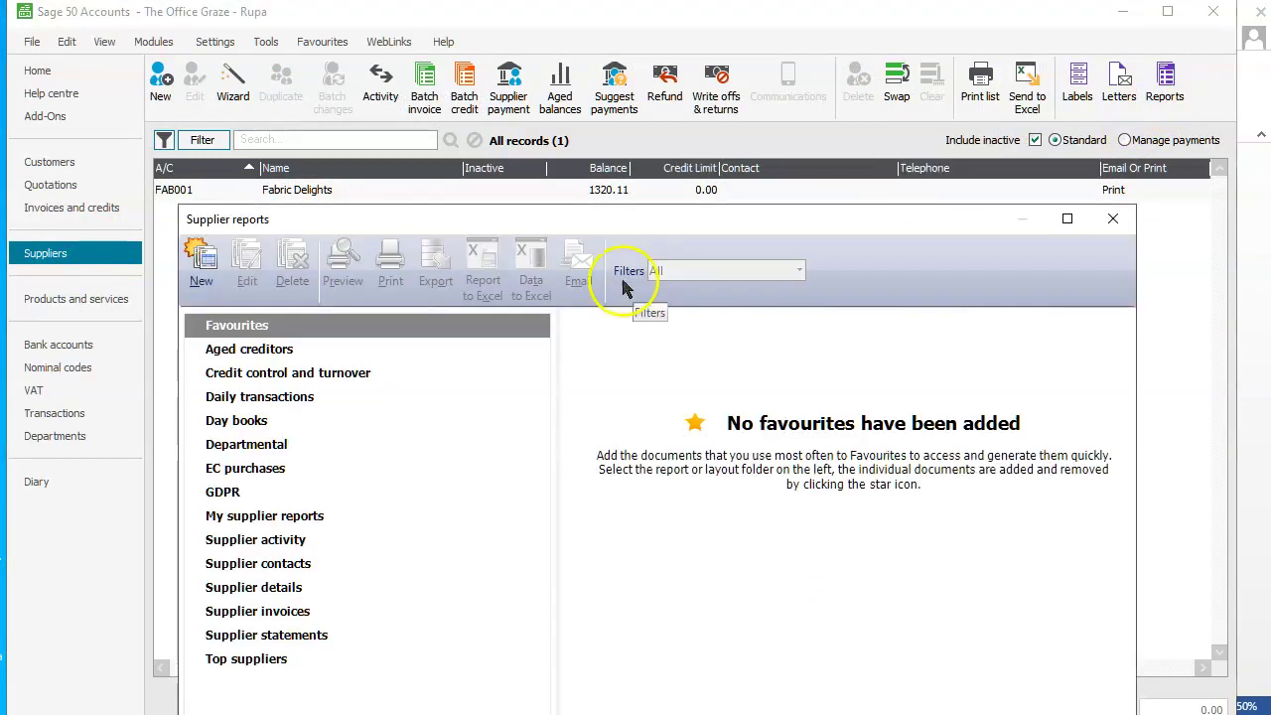
{"action": "left_click", "coordinate": [257, 590]}
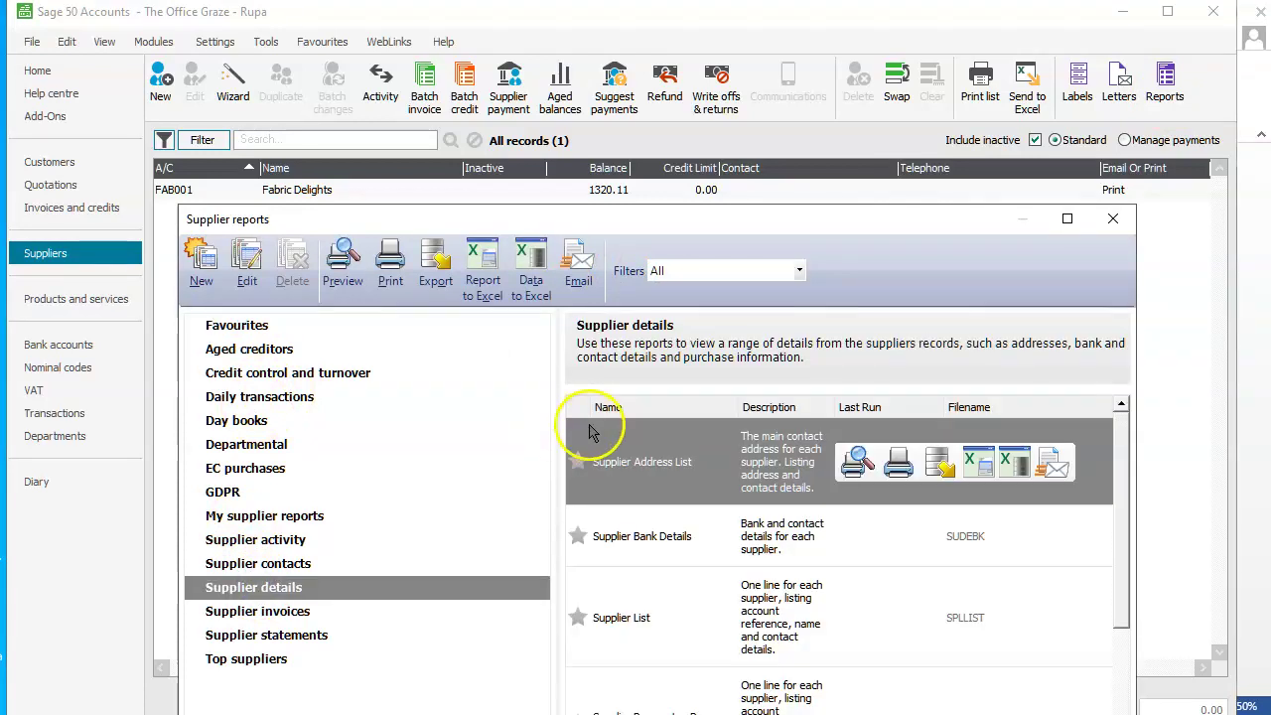
{"action": "double_click", "coordinate": [630, 465]}
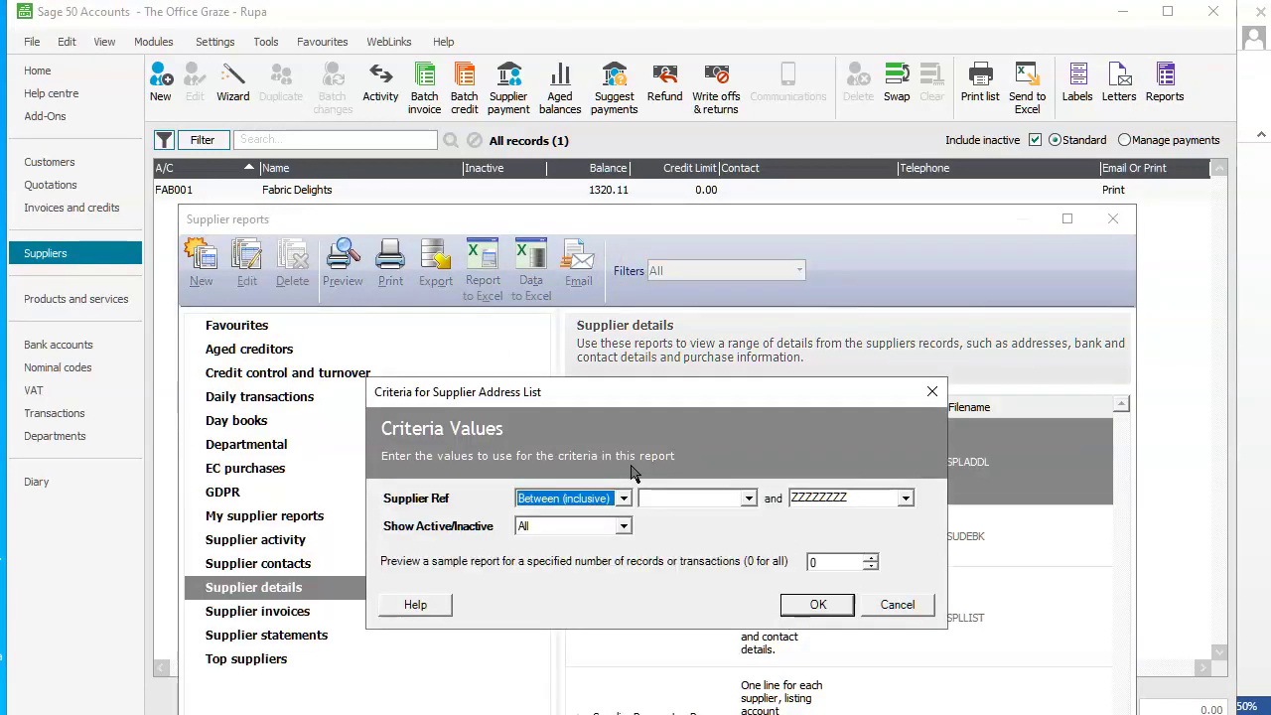
{"action": "left_click", "coordinate": [815, 608]}
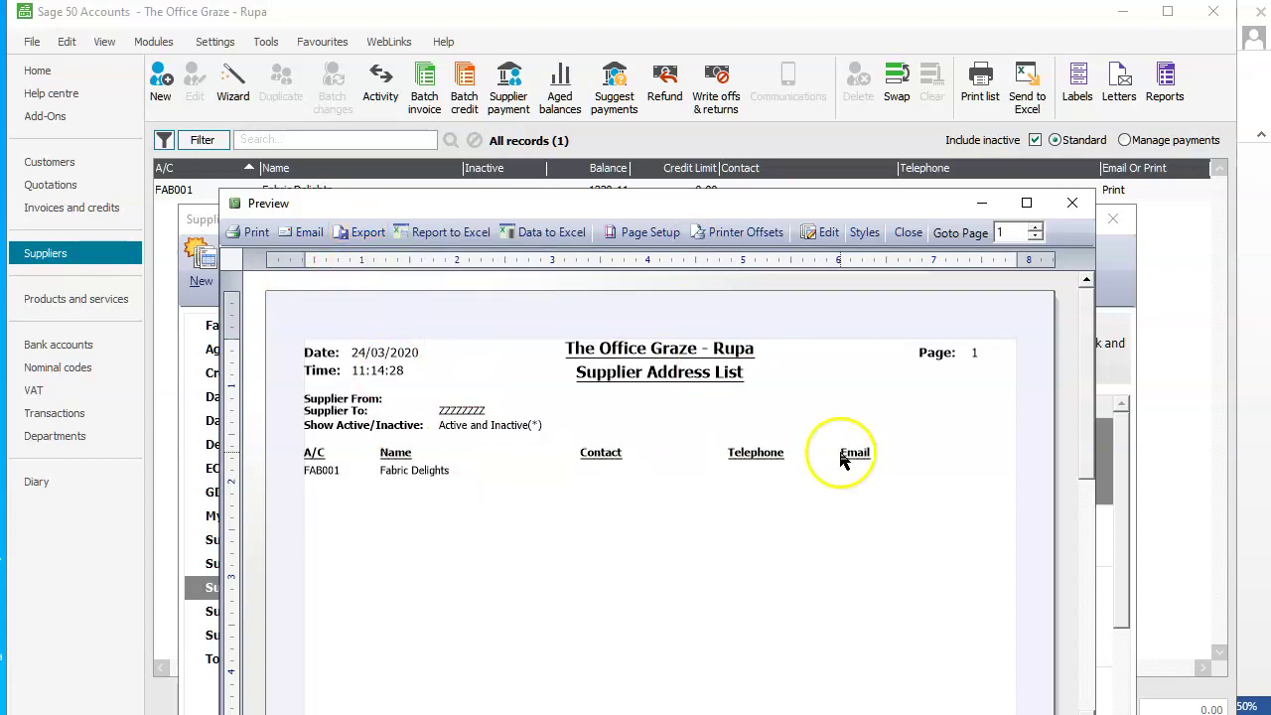
{"action": "left_click", "coordinate": [1076, 205]}
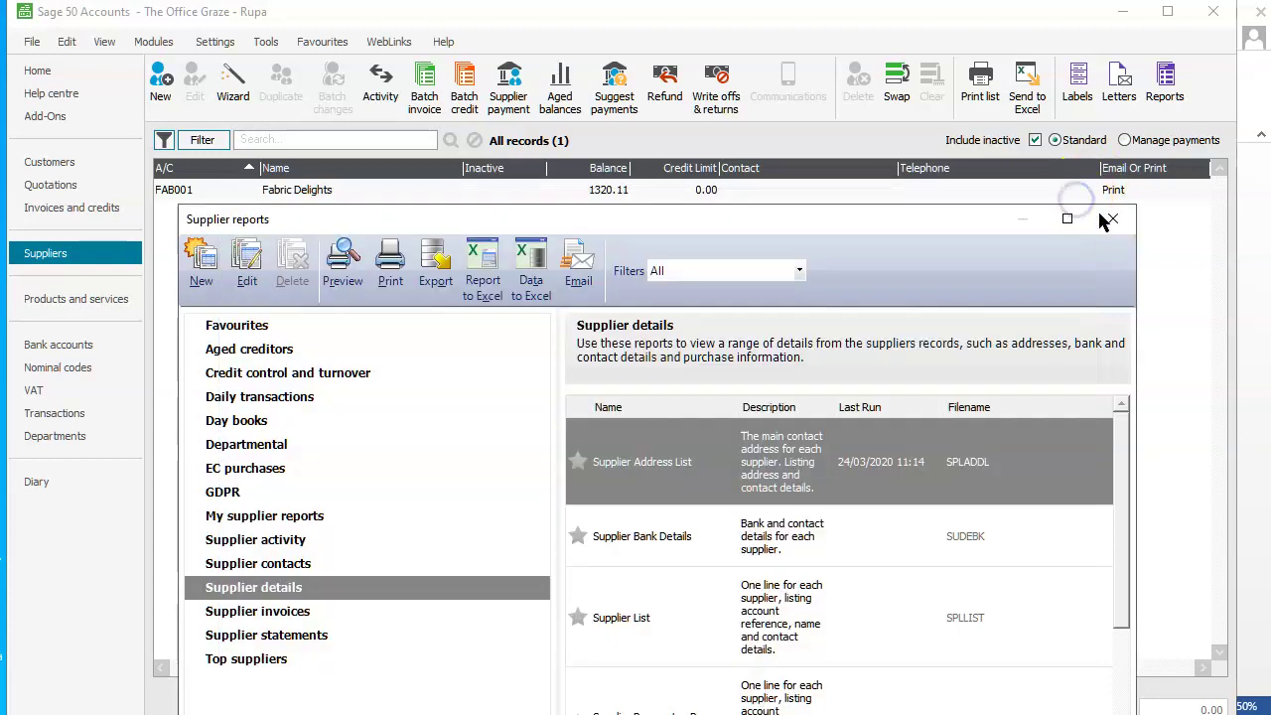
{"action": "left_click", "coordinate": [1116, 219]}
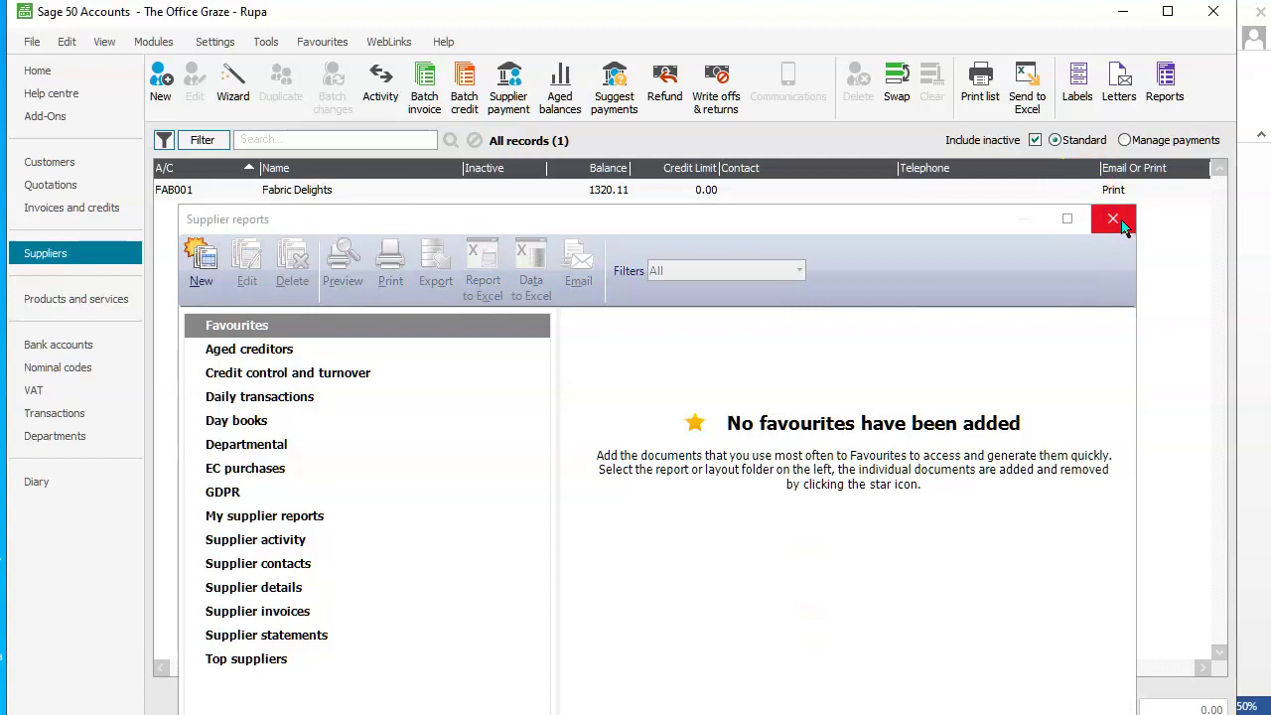